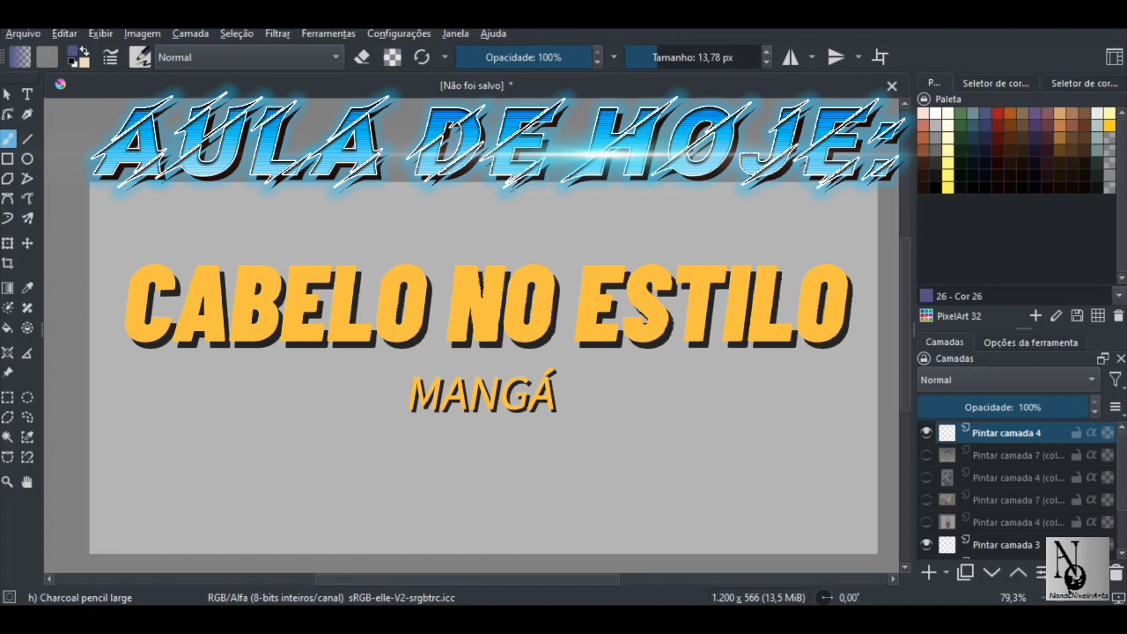
Step: Show the two pink-haired character reference layers and set the brush colour to red Cor 45
left_click(927, 499)
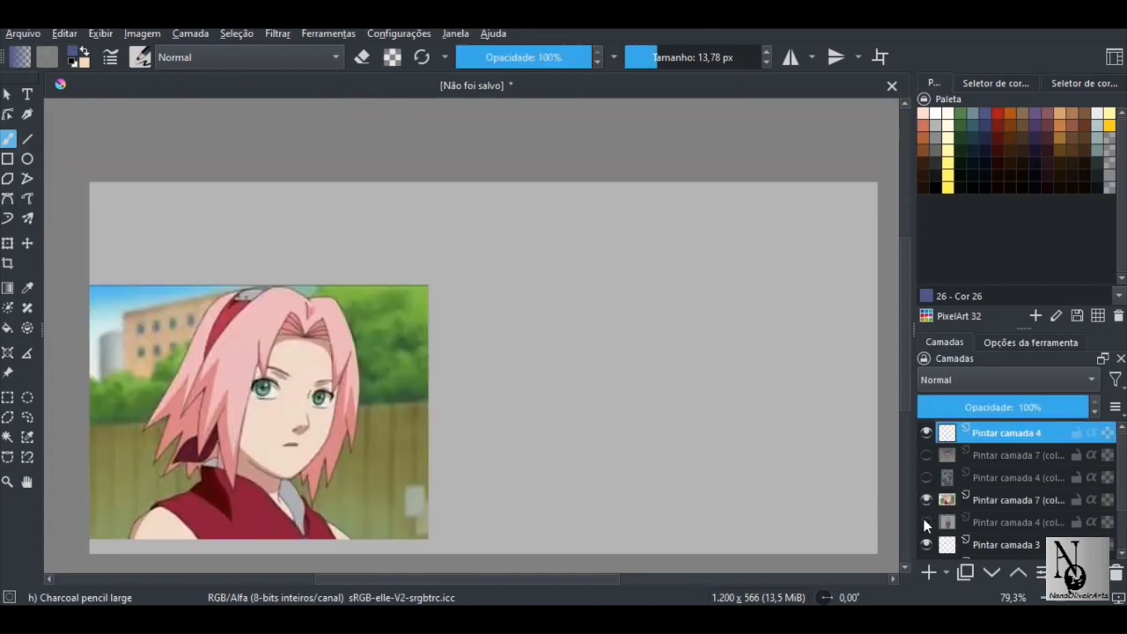
left_click(926, 521)
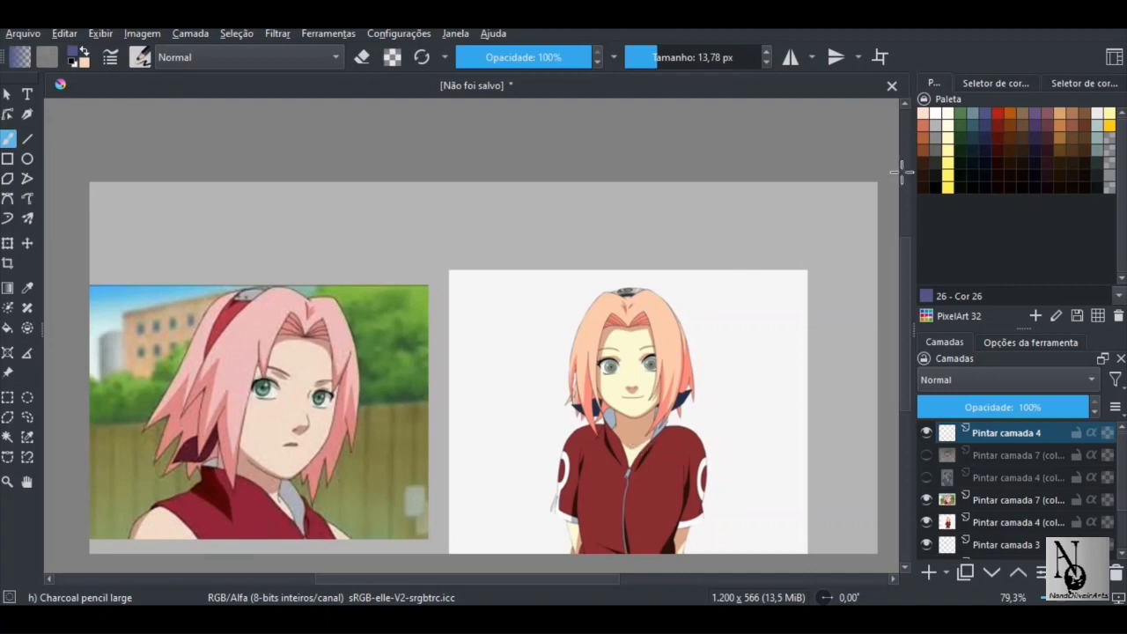
left_click(998, 114)
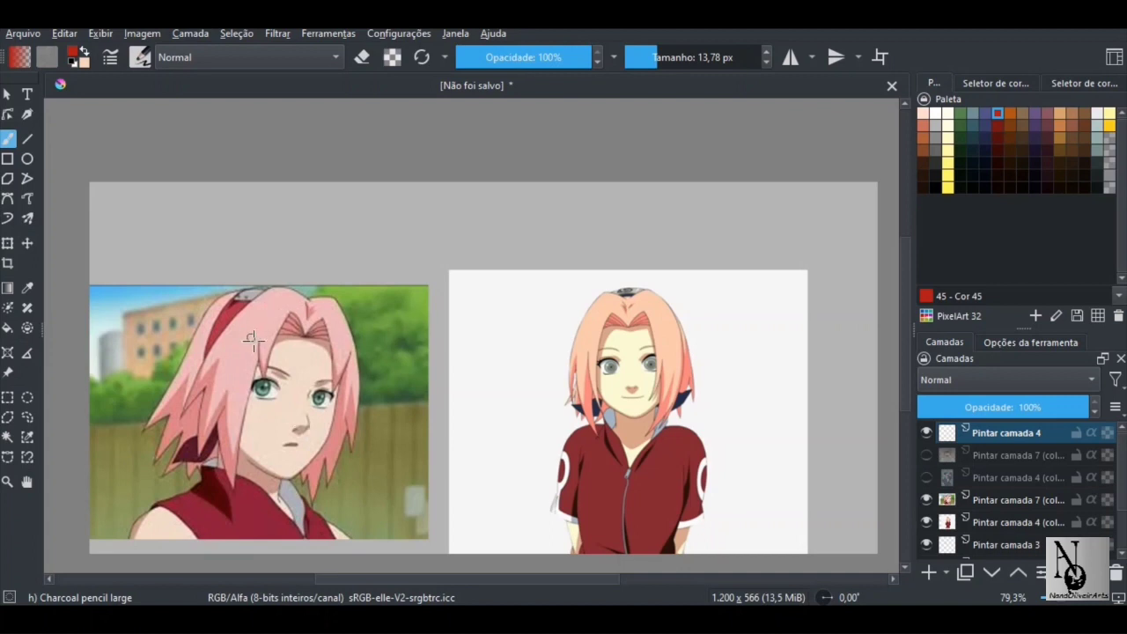
Step: Circle and shade the front hair section above the forehead in red on both reference characters
scroll(624, 353, "up", 3)
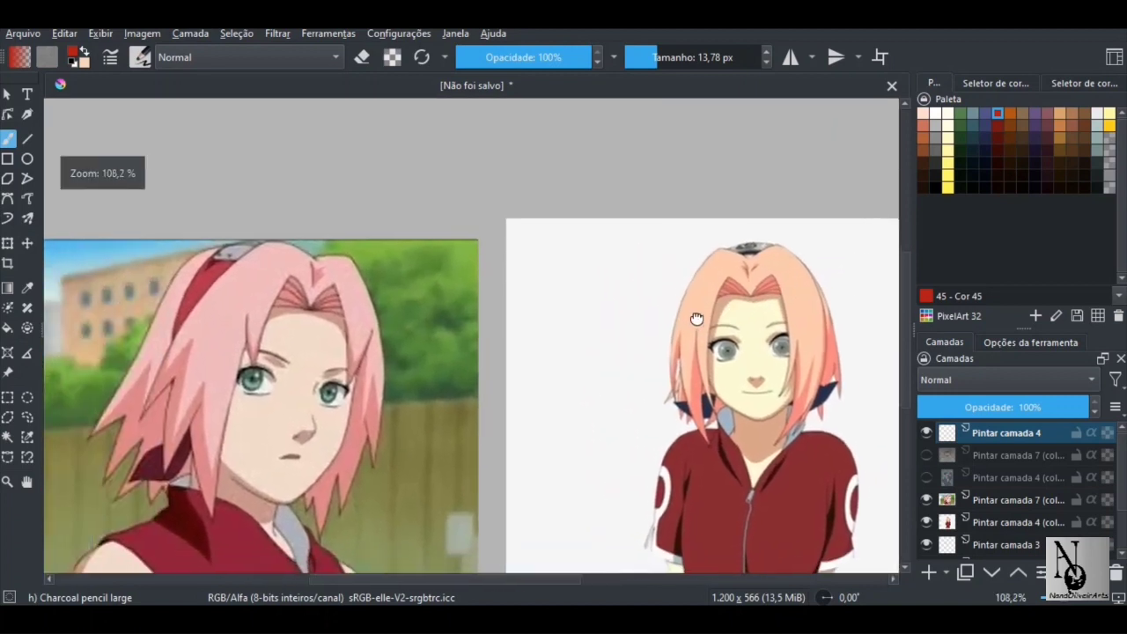
mouse_move(749, 294)
left_mouse_down()
mouse_move(784, 261)
mouse_move(742, 255)
mouse_move(731, 283)
mouse_move(773, 287)
mouse_move(756, 258)
mouse_move(734, 285)
mouse_move(774, 280)
mouse_move(736, 276)
mouse_move(751, 271)
mouse_move(777, 275)
mouse_move(740, 278)
left_mouse_up()
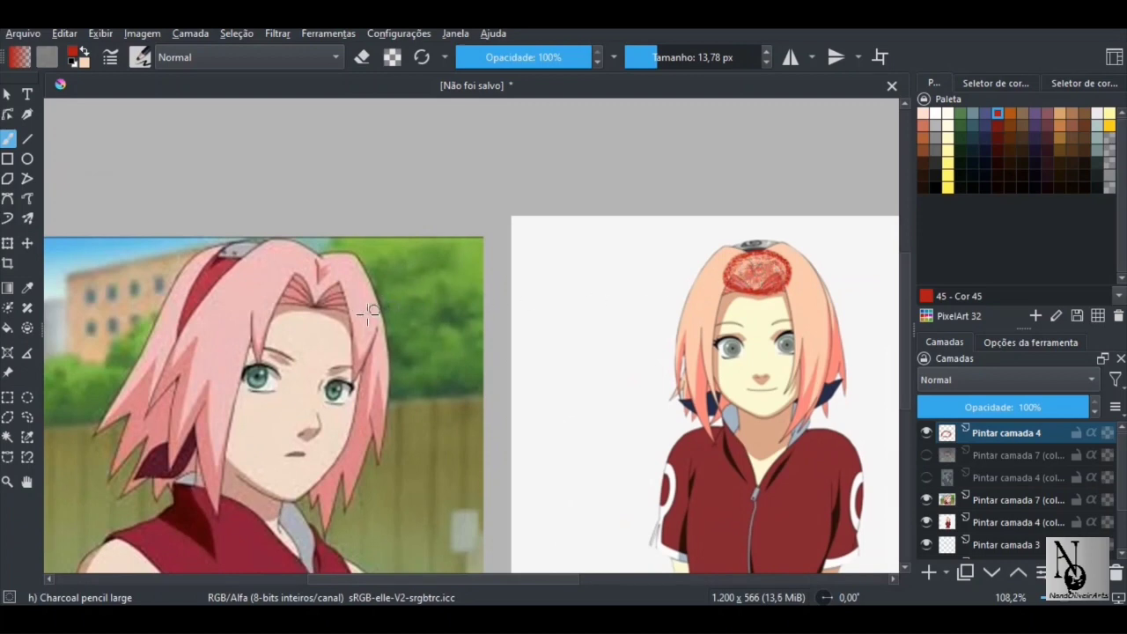
mouse_move(279, 296)
left_mouse_down()
mouse_move(318, 314)
mouse_move(350, 303)
mouse_move(348, 268)
mouse_move(319, 250)
mouse_move(282, 271)
mouse_move(289, 301)
mouse_move(330, 310)
mouse_move(347, 268)
mouse_move(293, 282)
mouse_move(342, 294)
mouse_move(296, 291)
mouse_move(314, 268)
mouse_move(282, 268)
left_mouse_up()
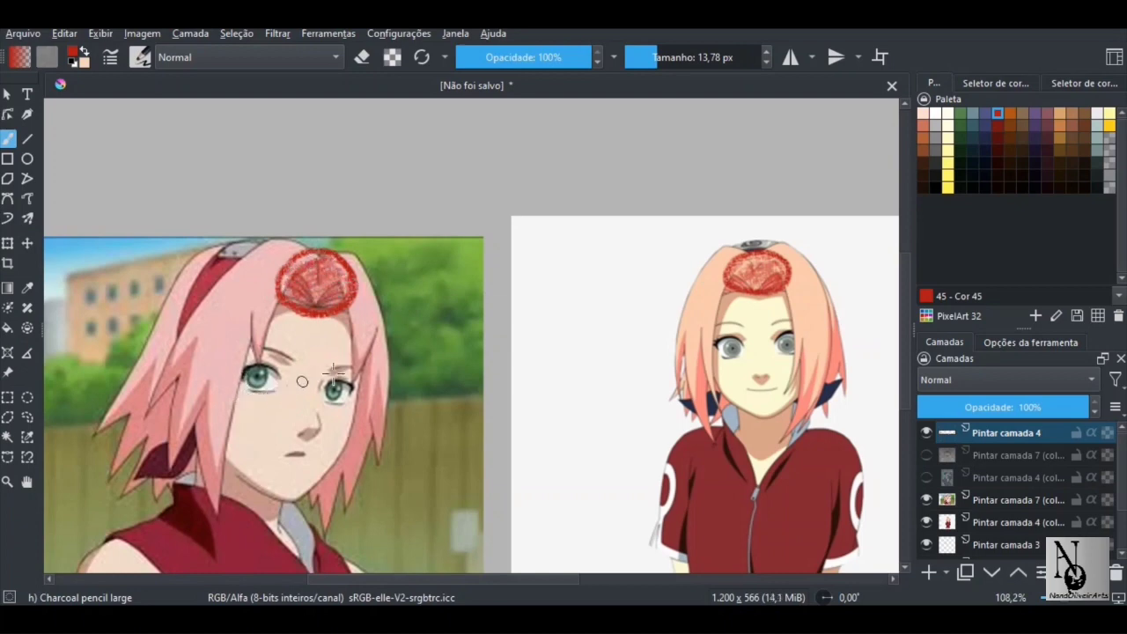
Step: Outline and hatch both side hair sections of the front-facing character in red
left_click_drag(625, 378, 621, 341)
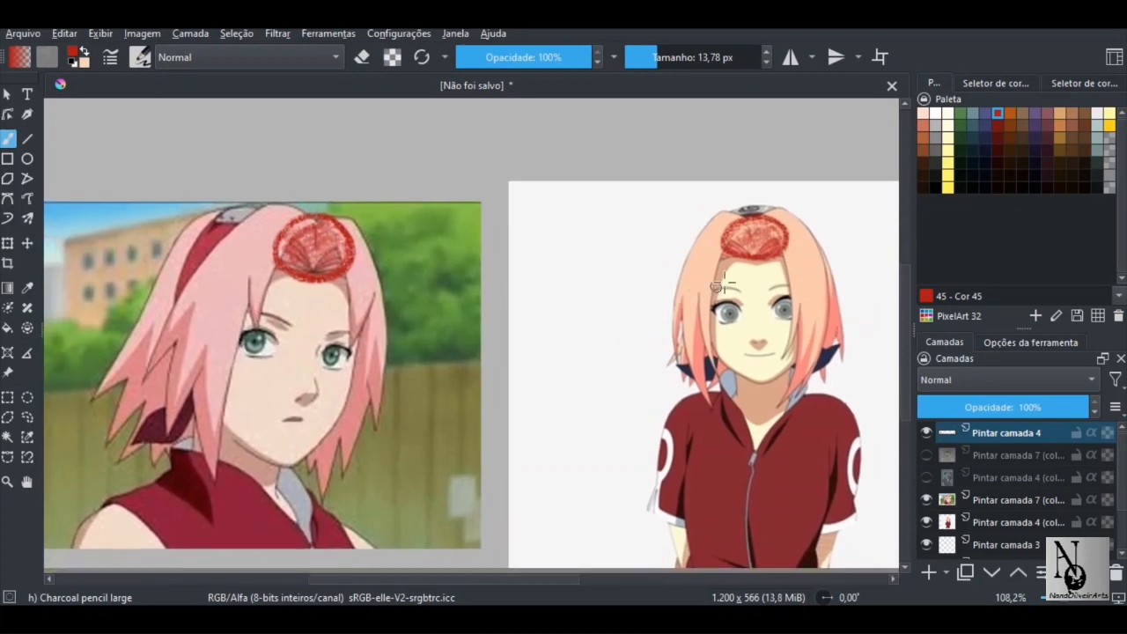
mouse_move(708, 295)
left_mouse_down()
mouse_move(711, 382)
mouse_move(679, 365)
mouse_move(672, 289)
mouse_move(680, 253)
mouse_move(724, 211)
mouse_move(684, 375)
mouse_move(712, 370)
mouse_move(680, 344)
mouse_move(706, 310)
mouse_move(676, 305)
mouse_move(709, 269)
mouse_move(691, 260)
mouse_move(718, 221)
left_mouse_up()
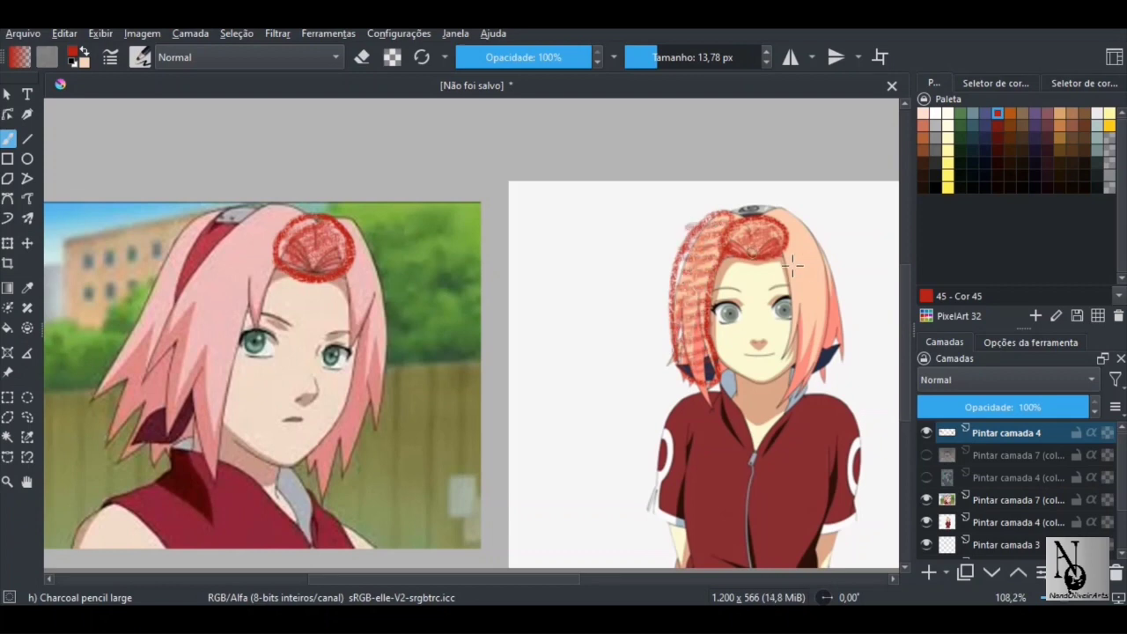
mouse_move(793, 264)
left_mouse_down()
mouse_move(768, 274)
mouse_move(810, 371)
mouse_move(804, 275)
mouse_move(751, 210)
mouse_move(742, 228)
mouse_move(766, 227)
mouse_move(760, 237)
mouse_move(783, 258)
mouse_move(766, 282)
mouse_move(795, 290)
mouse_move(776, 321)
mouse_move(784, 395)
left_mouse_up()
Step: Outline and hatch the two side hair sections of the three-quarter-view character in red
left_click_drag(347, 320, 418, 307)
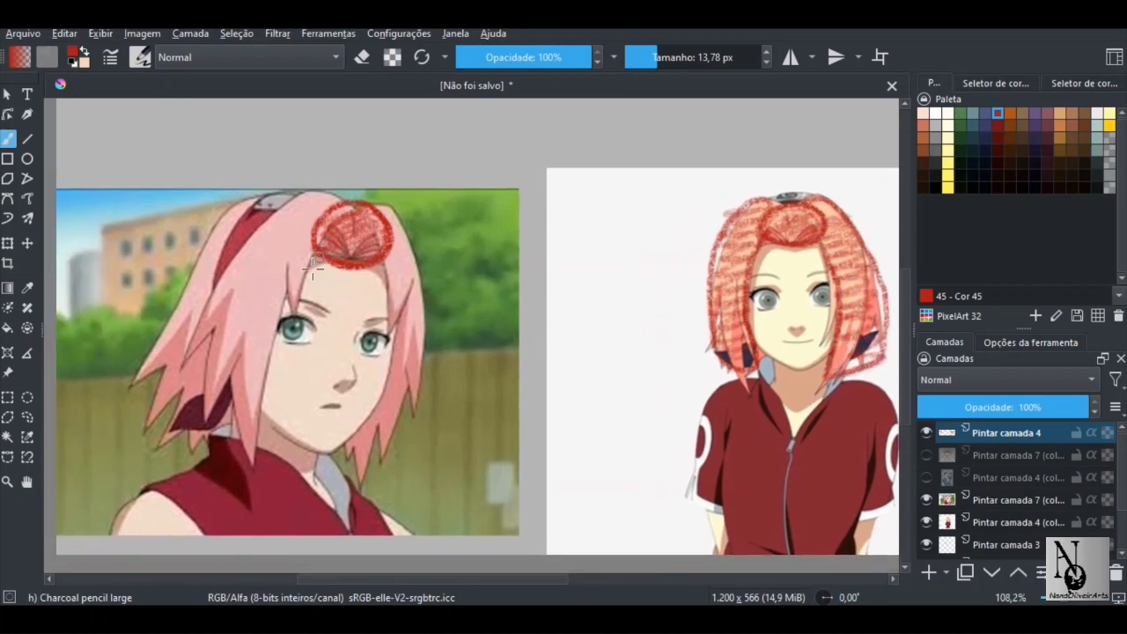
mouse_move(319, 256)
left_mouse_down()
mouse_move(245, 408)
mouse_move(245, 449)
mouse_move(190, 360)
mouse_move(191, 331)
mouse_move(266, 231)
mouse_move(299, 199)
mouse_move(335, 196)
mouse_move(394, 241)
mouse_move(388, 344)
mouse_move(345, 450)
mouse_move(351, 466)
mouse_move(400, 428)
mouse_move(429, 326)
mouse_move(415, 240)
mouse_move(388, 216)
left_mouse_up()
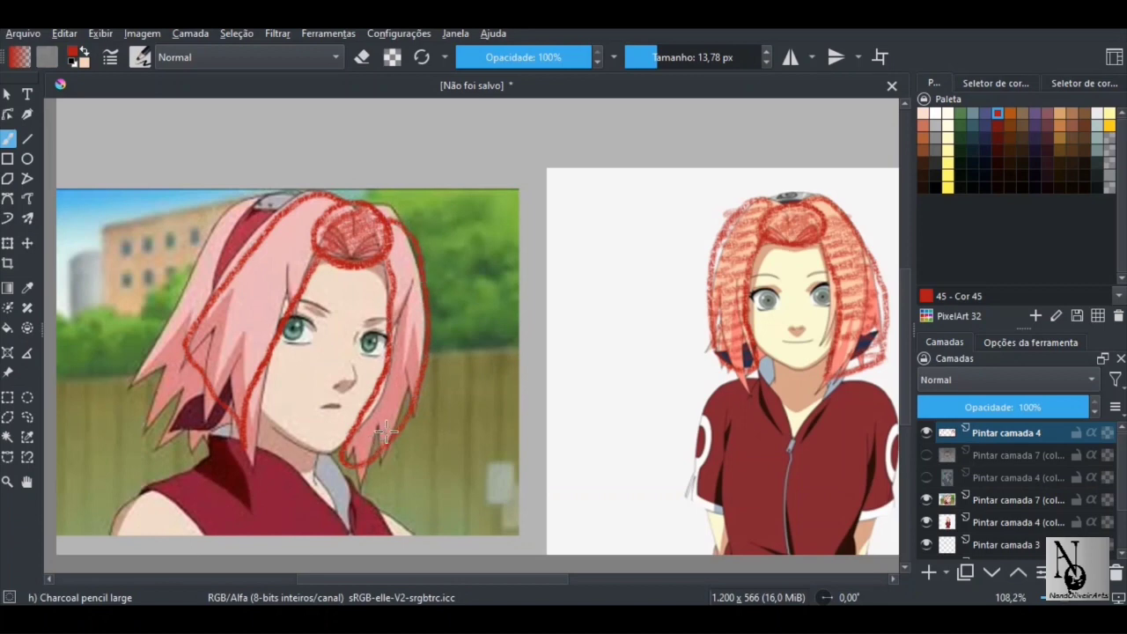
mouse_move(379, 436)
left_mouse_down()
mouse_move(413, 403)
mouse_move(398, 393)
mouse_move(423, 342)
mouse_move(391, 314)
mouse_move(415, 258)
mouse_move(377, 225)
left_mouse_up()
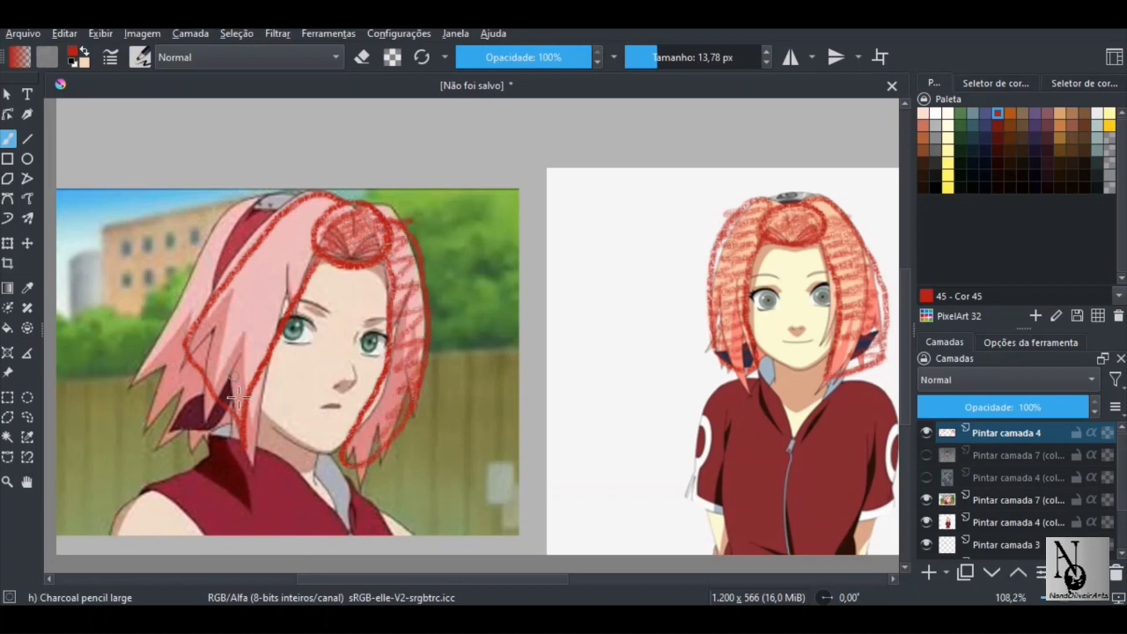
mouse_move(251, 416)
left_mouse_down()
mouse_move(237, 379)
mouse_move(239, 356)
mouse_move(260, 341)
mouse_move(255, 261)
mouse_move(304, 239)
mouse_move(317, 207)
left_mouse_up()
Step: Mark the back hair in red on both characters, at the crown of one and behind the headband of the other
left_click_drag(523, 317, 421, 316)
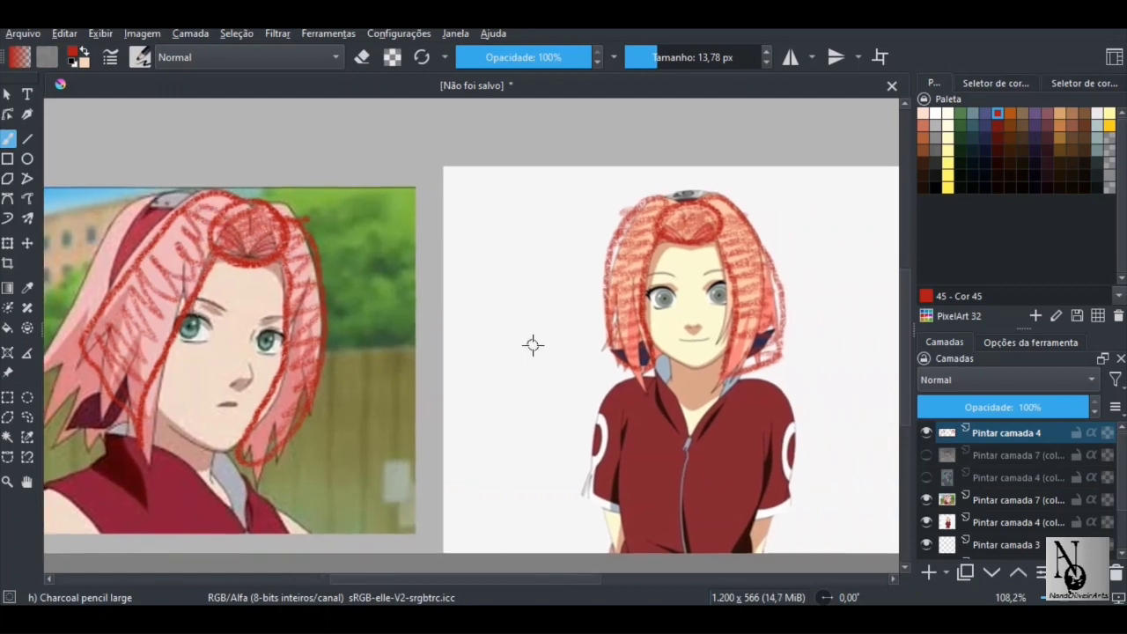
mouse_move(691, 210)
left_mouse_down()
mouse_move(696, 192)
mouse_move(671, 194)
left_mouse_up()
left_click_drag(172, 270, 370, 255)
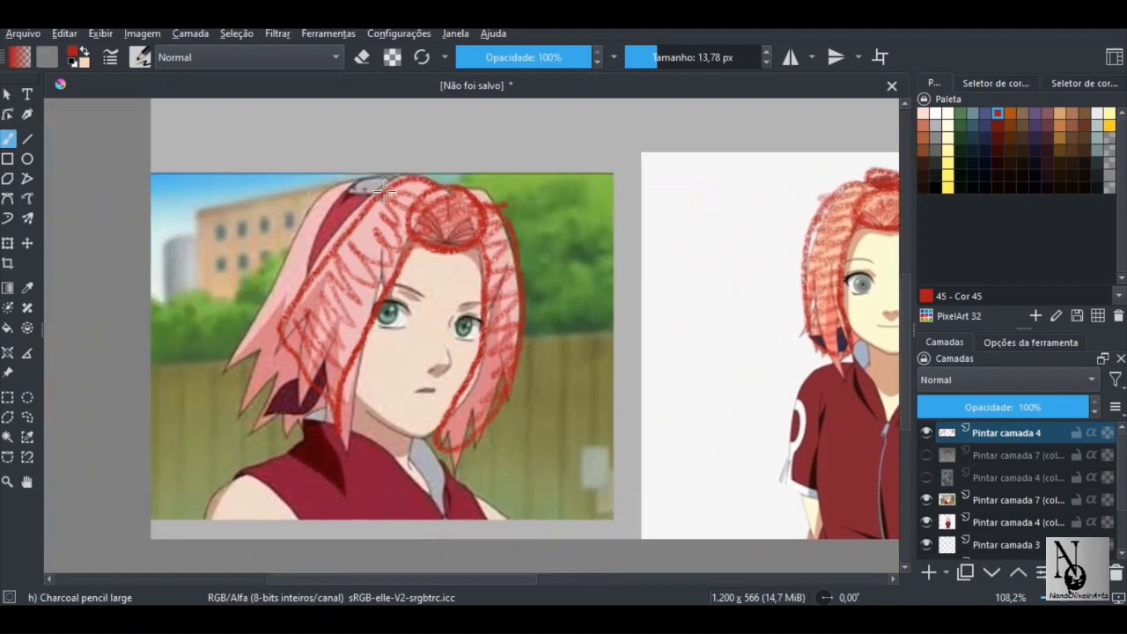
mouse_move(400, 181)
left_mouse_down()
mouse_move(280, 332)
mouse_move(303, 408)
mouse_move(275, 426)
mouse_move(241, 391)
mouse_move(229, 352)
mouse_move(338, 190)
mouse_move(385, 180)
mouse_move(370, 207)
mouse_move(273, 282)
mouse_move(264, 312)
mouse_move(282, 322)
mouse_move(249, 381)
mouse_move(291, 392)
mouse_move(287, 430)
left_mouse_up()
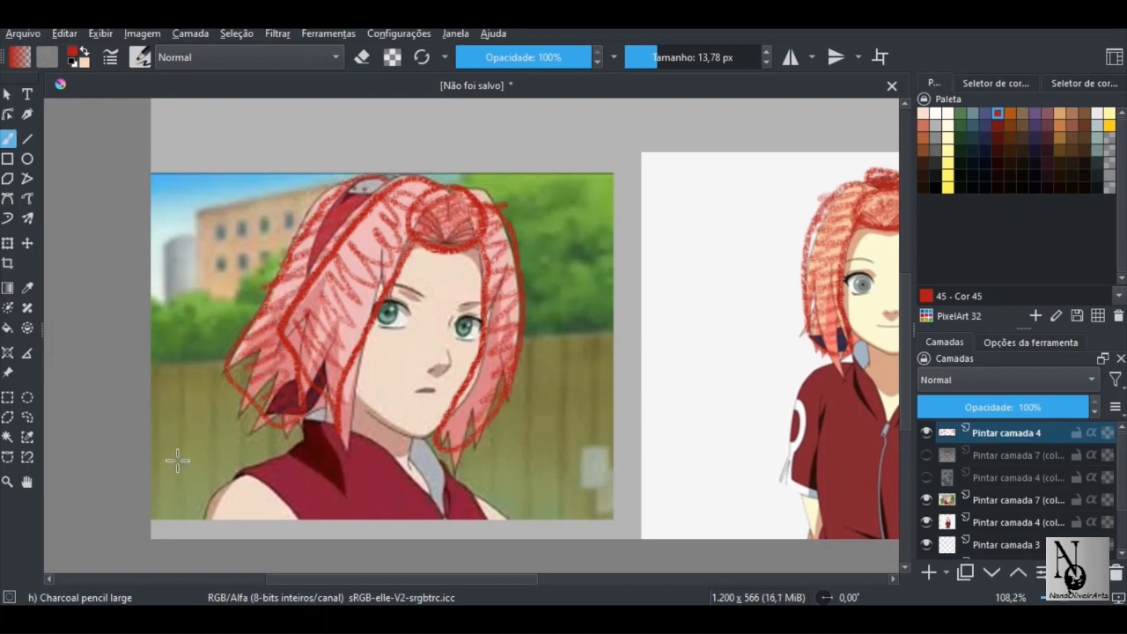
left_click_drag(294, 335, 312, 362)
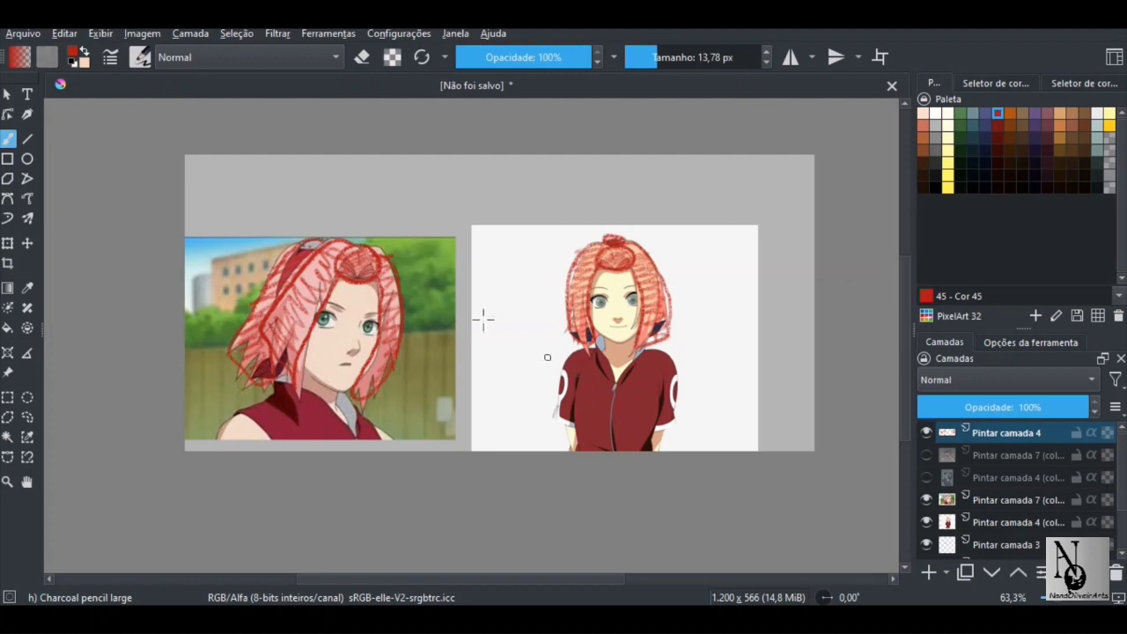
mouse_move(363, 264)
left_mouse_down()
mouse_move(421, 289)
mouse_move(467, 283)
mouse_move(481, 298)
mouse_move(459, 303)
left_mouse_up()
key("ctrl+z")
key("ctrl+z")
key("ctrl+z")
key("ctrl+z")
Step: Handwrite the label DFRENTE above the references and link it to the front hair section of both characters
left_click_drag(388, 257, 476, 225)
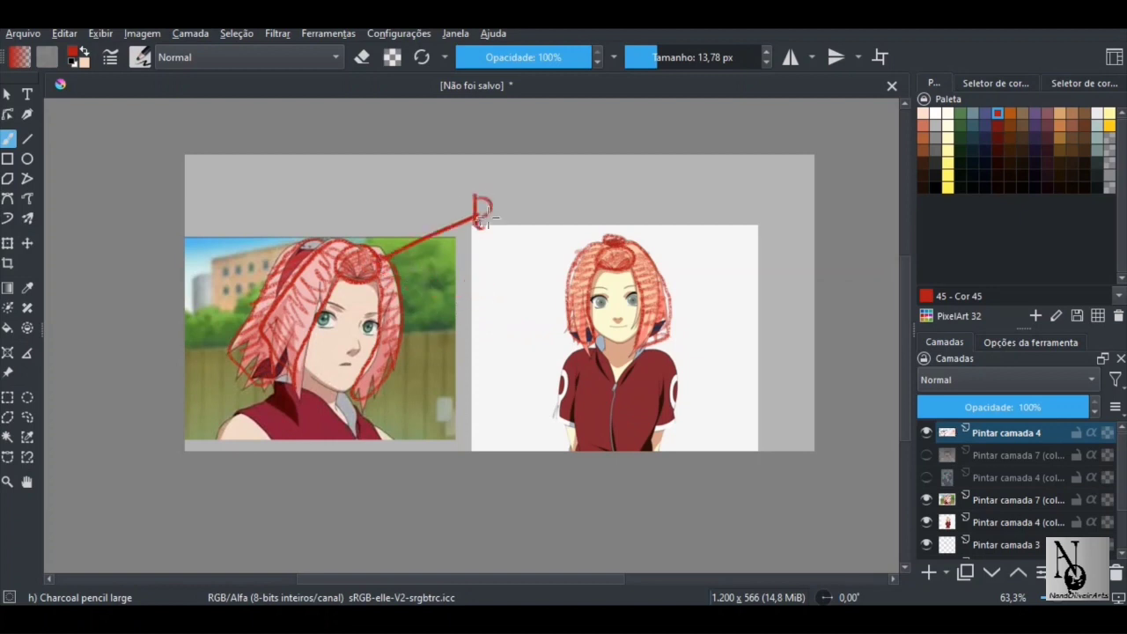
mouse_move(498, 181)
left_mouse_down()
mouse_move(503, 217)
mouse_move(522, 207)
mouse_move(541, 215)
mouse_move(536, 202)
mouse_move(545, 217)
mouse_move(564, 204)
mouse_move(597, 207)
left_mouse_up()
mouse_move(603, 252)
left_mouse_down()
mouse_move(571, 235)
mouse_move(523, 241)
mouse_move(539, 226)
mouse_move(528, 231)
left_mouse_up()
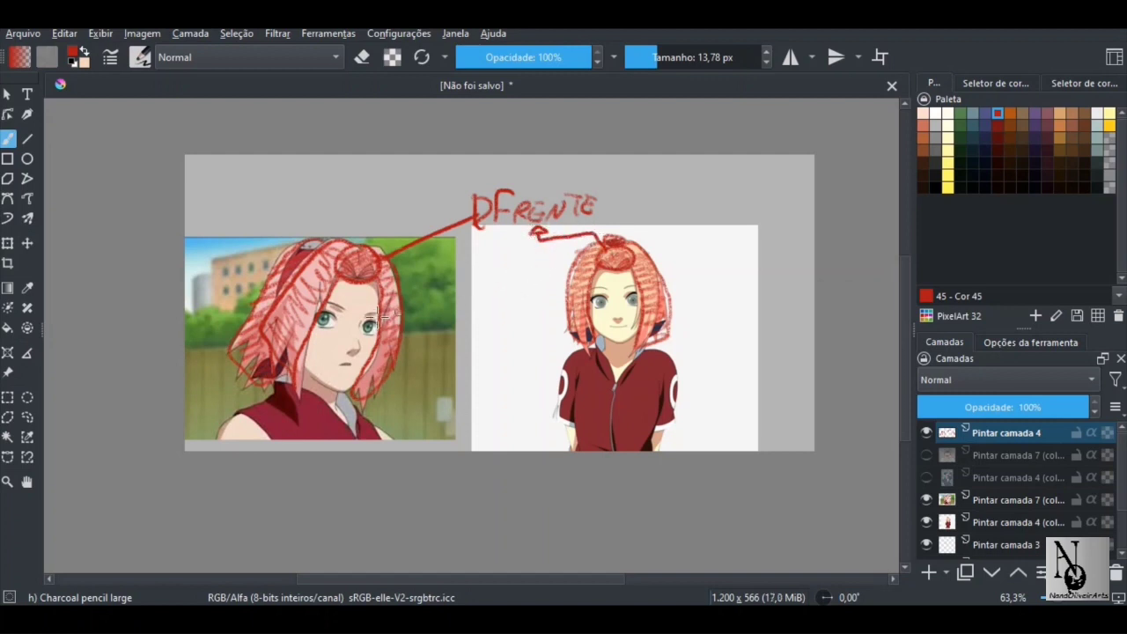
Step: Handwrite the label LADOS between the references and link it to the side hair sections of both characters
left_click_drag(399, 310, 432, 335)
mouse_move(318, 310)
left_mouse_down()
mouse_move(417, 357)
mouse_move(432, 335)
mouse_move(427, 359)
mouse_move(455, 361)
mouse_move(445, 342)
mouse_move(455, 358)
mouse_move(511, 365)
left_mouse_up()
left_click_drag(583, 283, 477, 315)
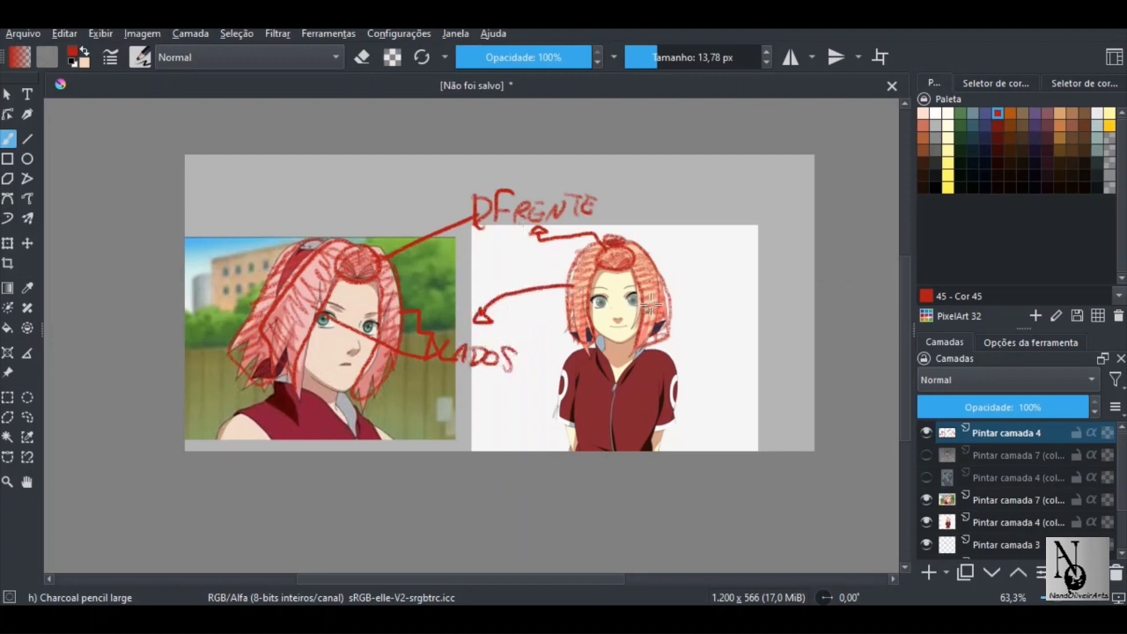
mouse_move(664, 273)
left_mouse_down()
mouse_move(505, 271)
mouse_move(464, 294)
mouse_move(478, 319)
left_mouse_up()
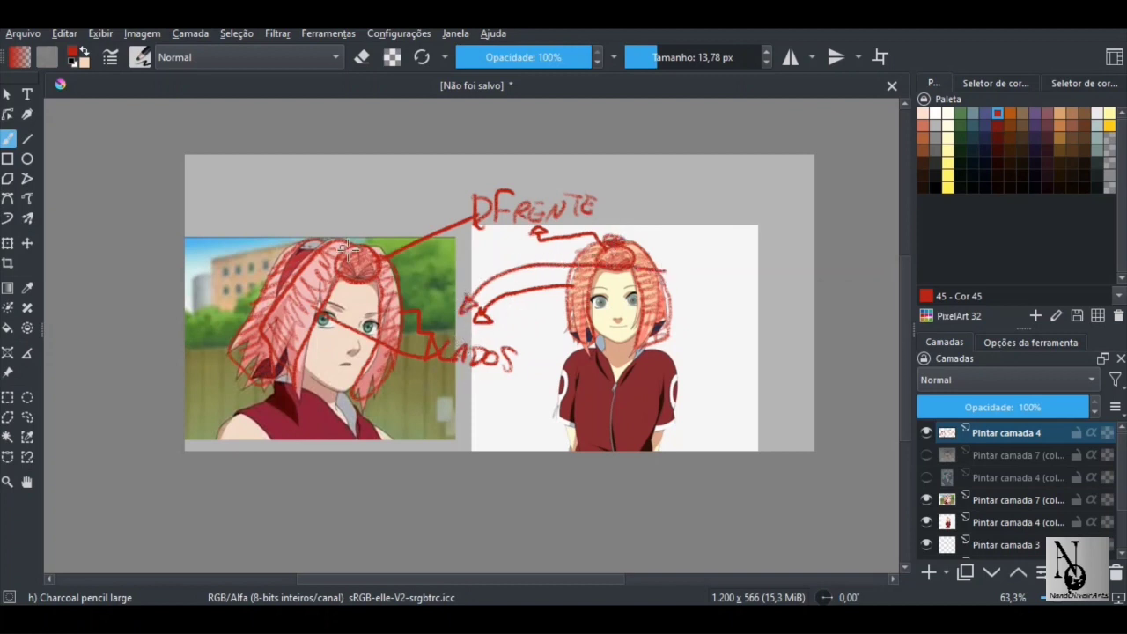
Step: Handwrite the label ATRAS above the three-quarter-view character and draw arrows to it from the back hair of both characters
mouse_move(307, 246)
left_mouse_down()
mouse_move(306, 208)
mouse_move(315, 224)
left_mouse_up()
mouse_move(287, 187)
left_mouse_down()
mouse_move(288, 206)
mouse_move(296, 187)
mouse_move(332, 208)
left_mouse_up()
mouse_move(256, 212)
left_mouse_down()
mouse_move(266, 185)
mouse_move(277, 208)
left_mouse_up()
left_click_drag(257, 201, 281, 199)
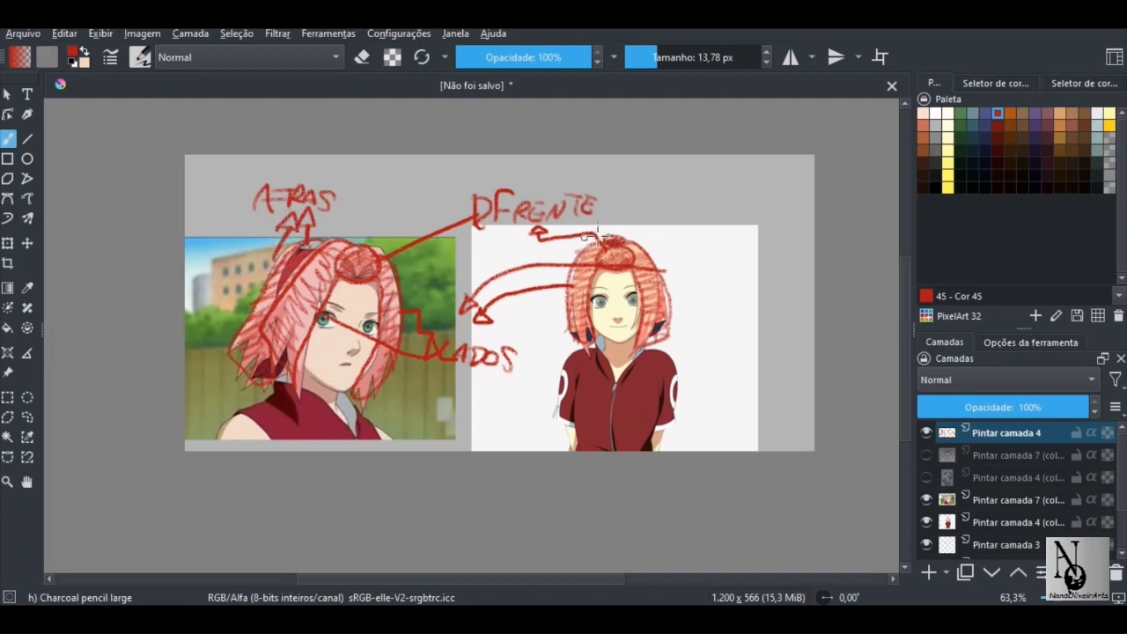
mouse_move(615, 238)
left_mouse_down()
mouse_move(571, 178)
mouse_move(361, 177)
mouse_move(353, 197)
mouse_move(362, 179)
left_mouse_up()
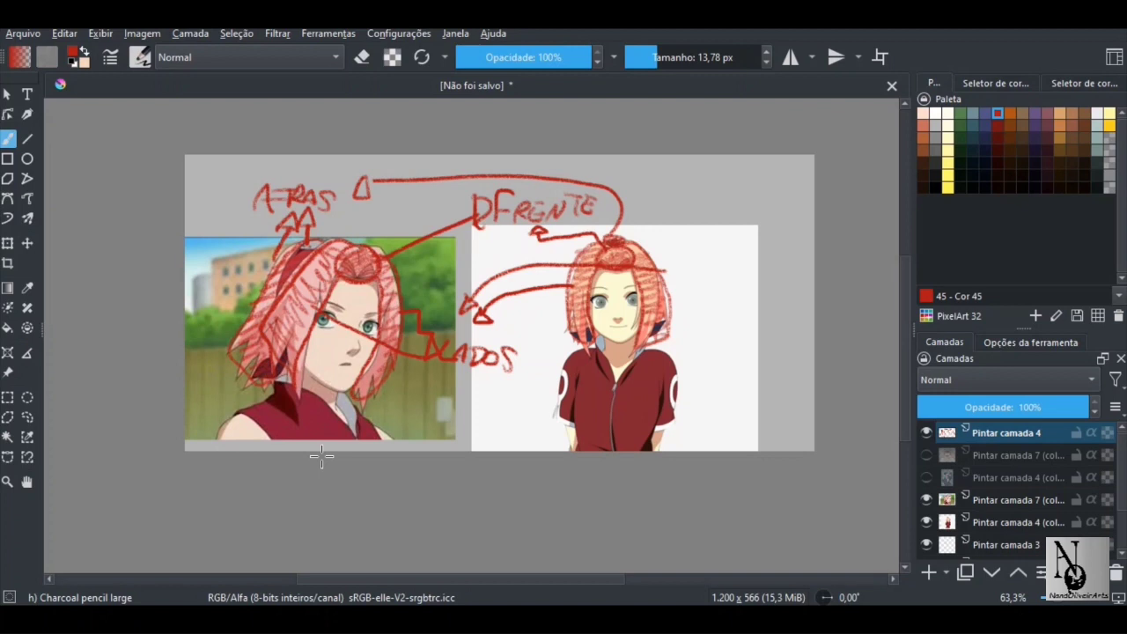
Step: Prepare a blank paint layer in place of the annotated one, with the front-facing reference hidden and blue Cor 26 as brush colour
left_click(1116, 573)
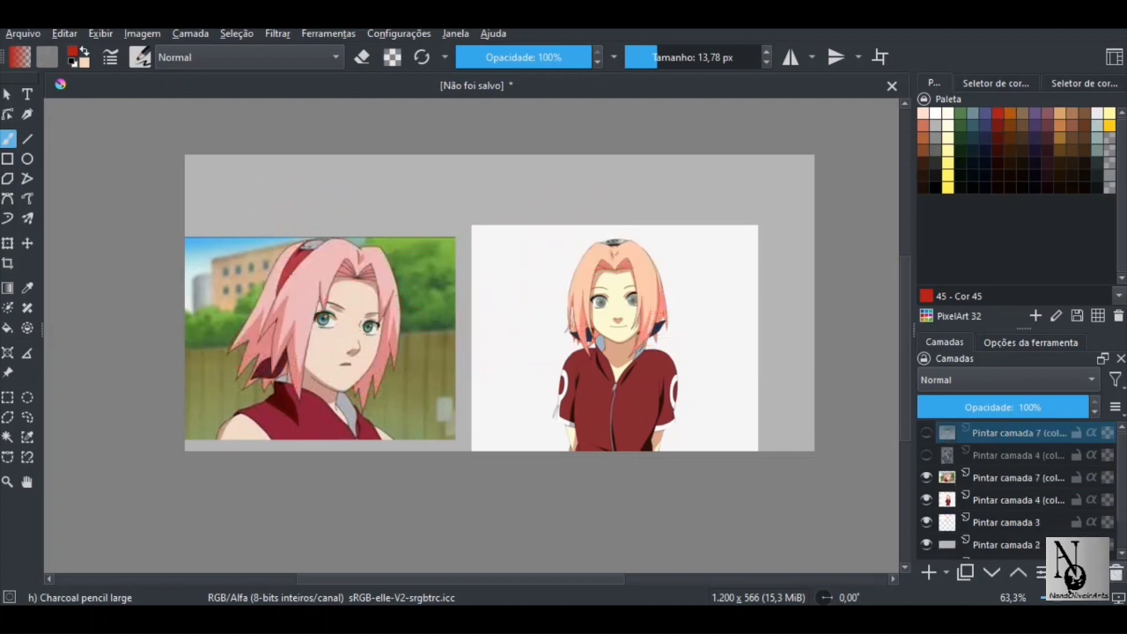
left_click(927, 574)
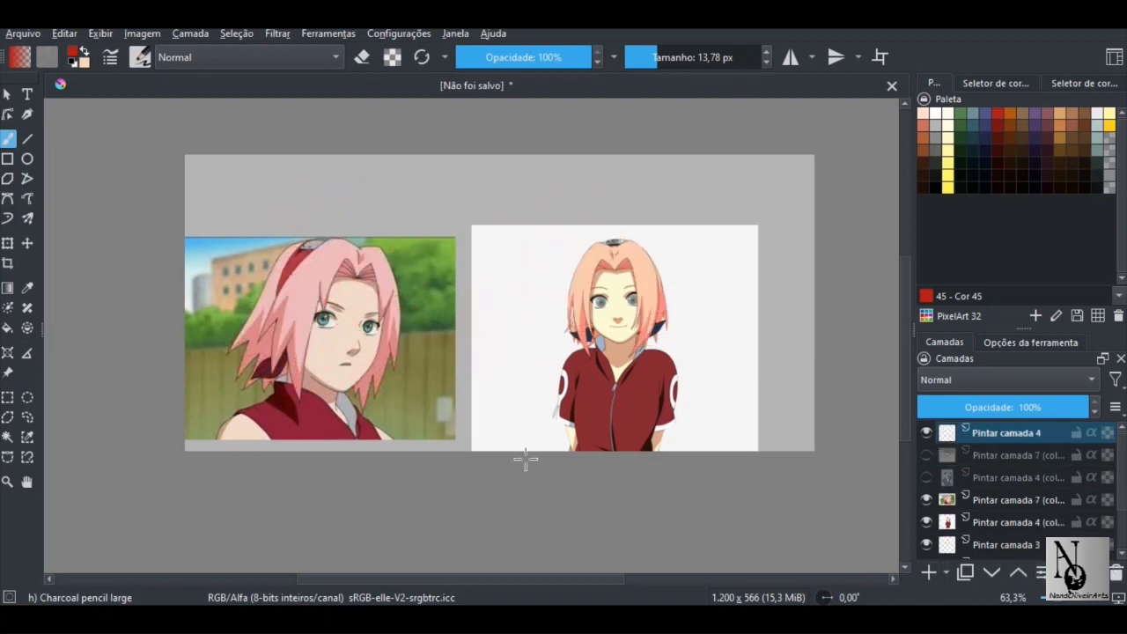
left_click(926, 525)
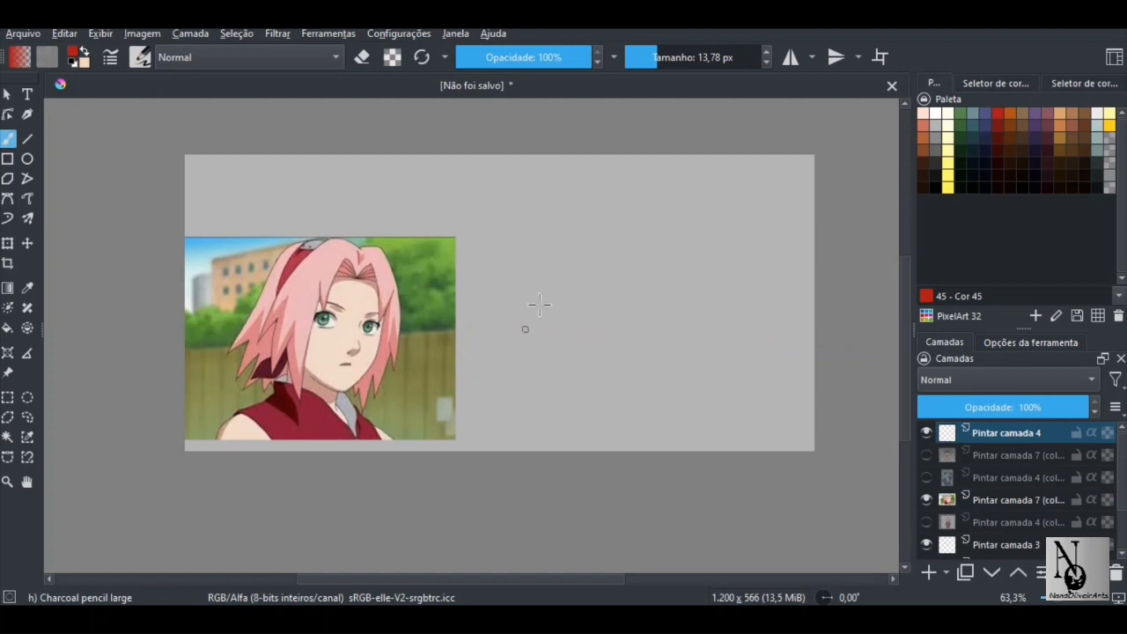
left_click(987, 113)
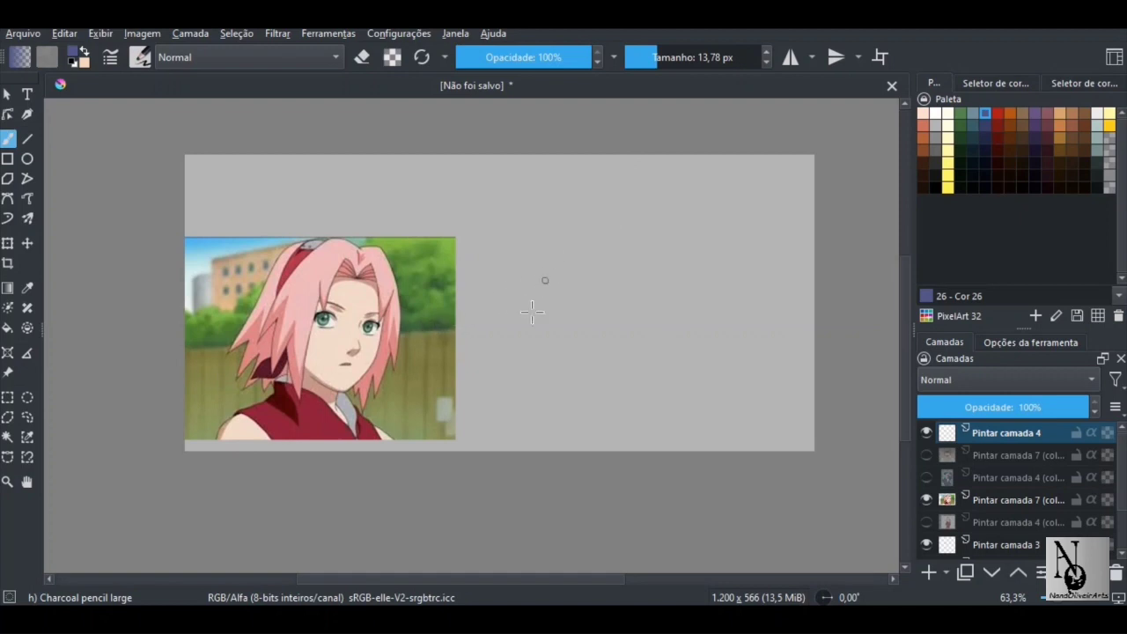
Step: Try to trace the large side hair section directly over the reference character
mouse_move(533, 328)
left_mouse_down()
mouse_move(589, 272)
mouse_move(526, 264)
mouse_move(574, 273)
mouse_move(549, 291)
left_mouse_up()
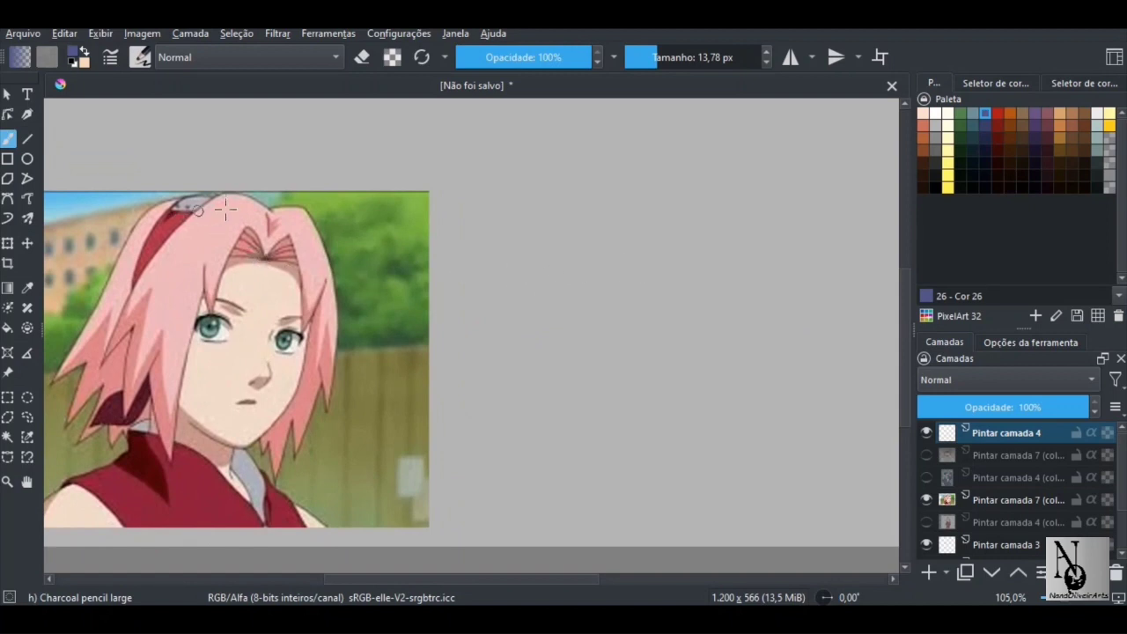
mouse_move(236, 264)
left_mouse_down()
mouse_move(203, 330)
mouse_move(163, 456)
left_mouse_up()
left_click_drag(100, 389, 243, 196)
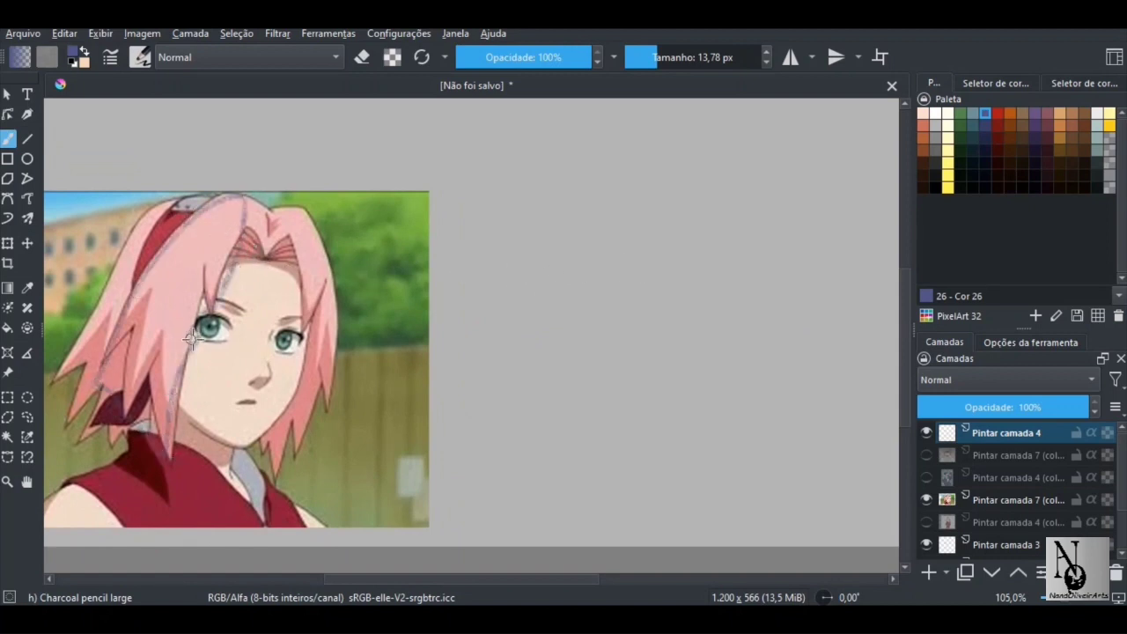
key("ctrl+z")
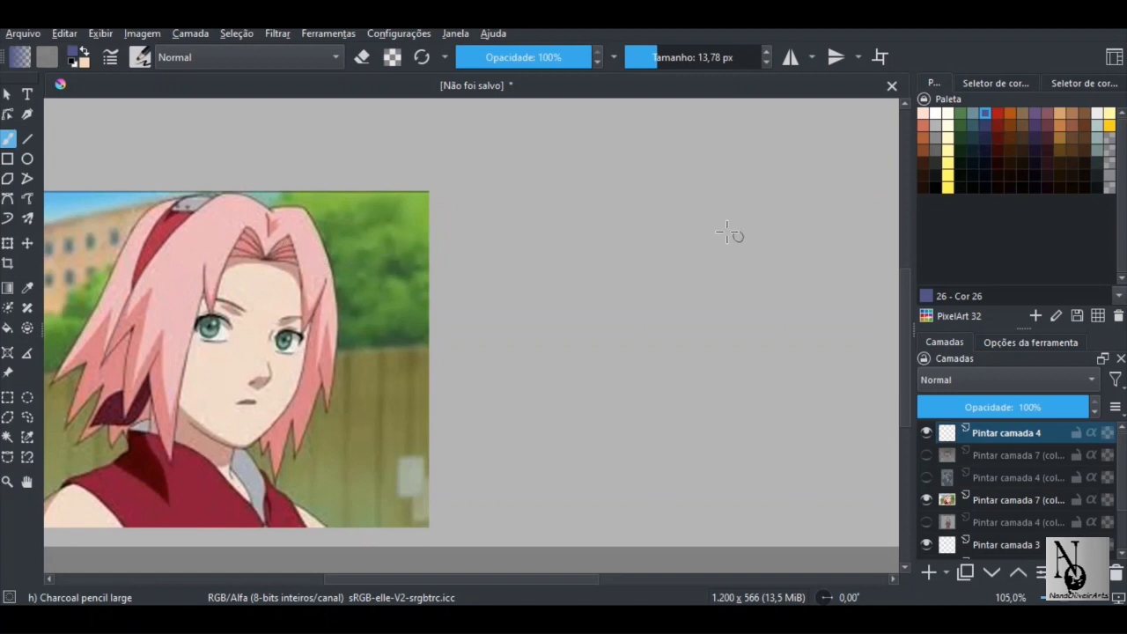
Step: Sketch an oval for the front hair beside the reference and rough lines for the left side hair section
mouse_move(728, 233)
left_mouse_down()
mouse_move(765, 211)
mouse_move(749, 250)
mouse_move(717, 235)
mouse_move(763, 201)
mouse_move(765, 235)
mouse_move(713, 268)
mouse_move(719, 220)
mouse_move(657, 358)
left_mouse_up()
mouse_move(699, 243)
left_mouse_down()
mouse_move(646, 417)
mouse_move(654, 339)
mouse_move(641, 430)
mouse_move(598, 391)
mouse_move(604, 402)
mouse_move(536, 317)
left_mouse_up()
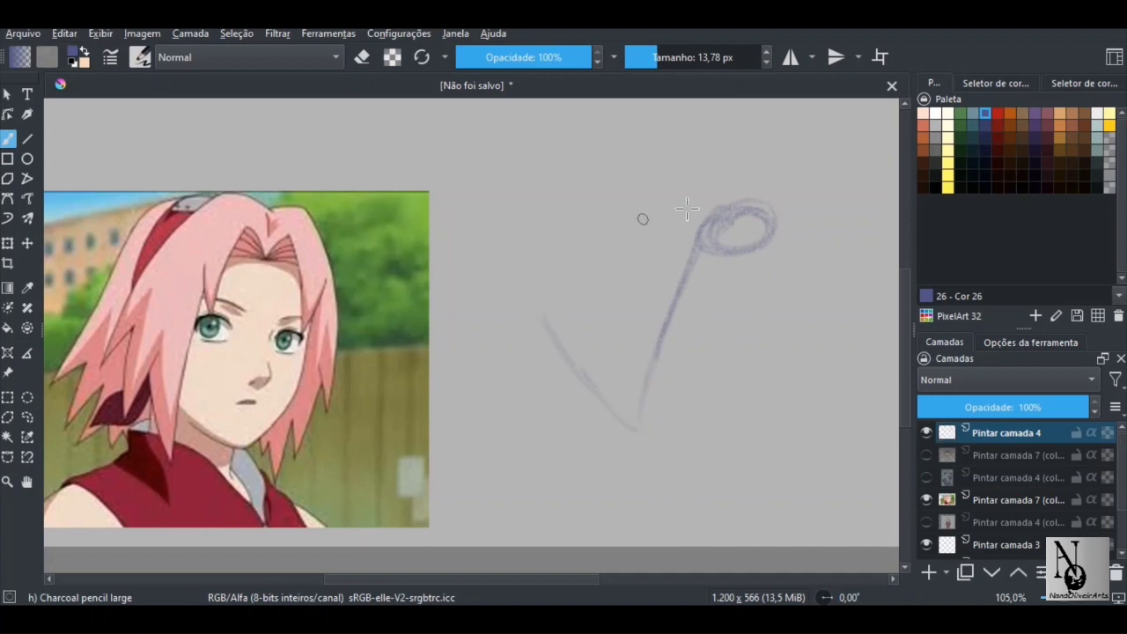
left_click_drag(724, 154, 740, 200)
mouse_move(740, 201)
left_mouse_down()
mouse_move(722, 156)
mouse_move(579, 281)
left_mouse_up()
mouse_move(736, 150)
left_mouse_down()
mouse_move(546, 315)
mouse_move(683, 176)
mouse_move(533, 319)
left_mouse_up()
Step: Reinforce the inner, lower and upper edges of the left side hair section down to its pointed tip
mouse_move(735, 208)
left_mouse_down()
mouse_move(693, 240)
mouse_move(627, 415)
left_mouse_up()
left_click_drag(644, 372, 628, 450)
left_click_drag(576, 355, 598, 395)
left_click_drag(548, 326, 600, 404)
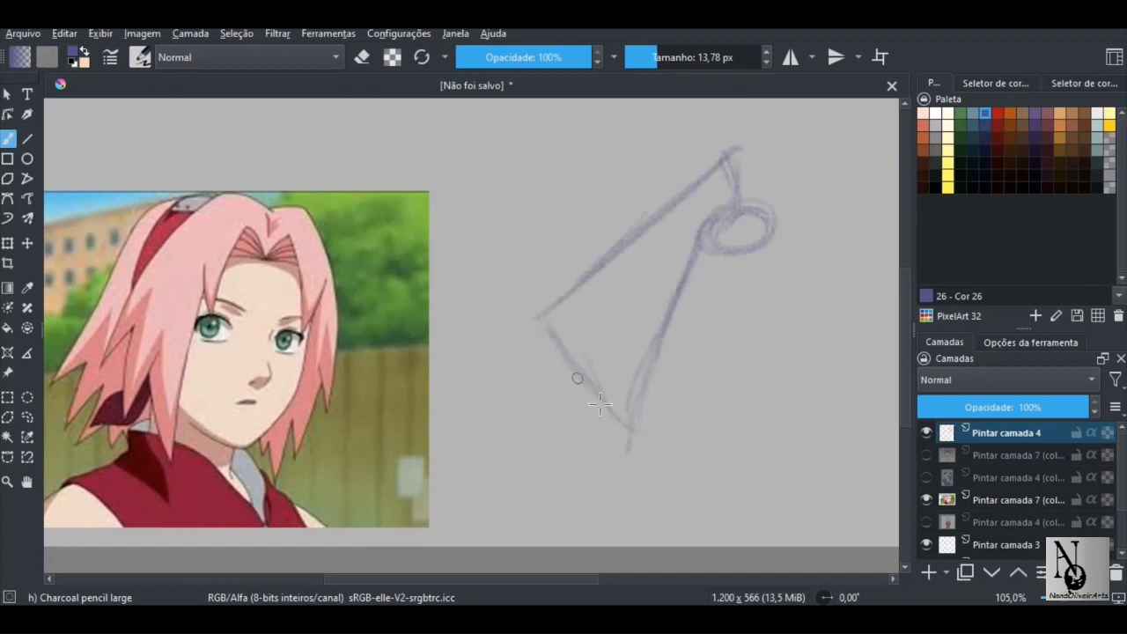
left_click_drag(603, 249, 717, 163)
left_click_drag(729, 166, 737, 210)
Step: Sketch the right side hair section from the parting above the oval down to a pointed lower tip
mouse_move(759, 239)
left_mouse_down()
mouse_move(700, 236)
mouse_move(730, 148)
left_mouse_up()
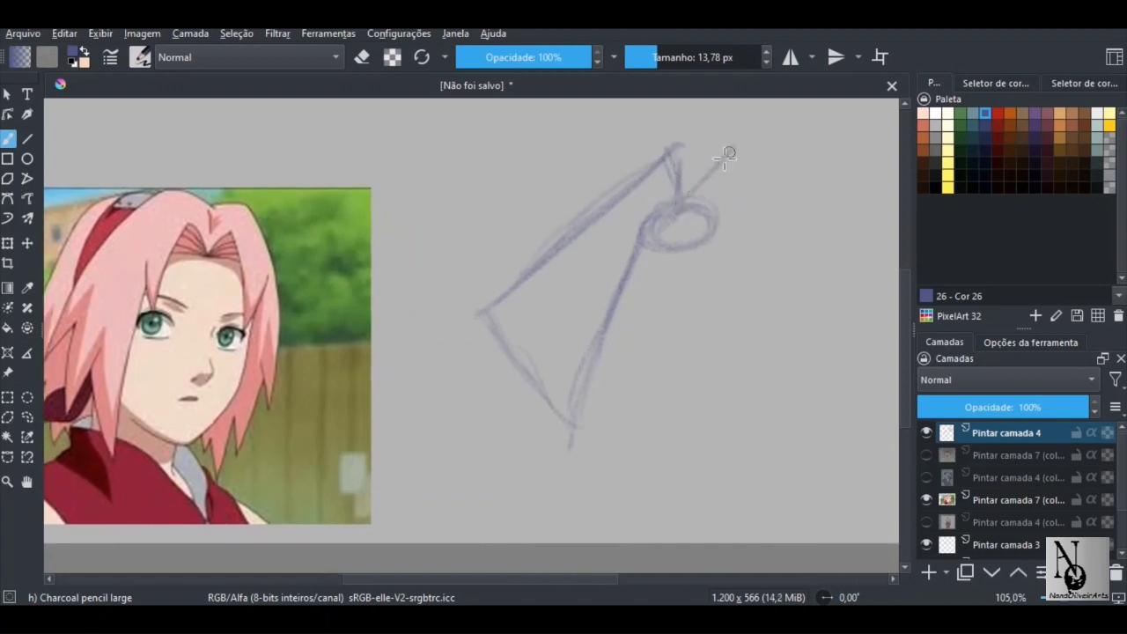
mouse_move(685, 199)
left_mouse_down()
mouse_move(678, 146)
mouse_move(684, 196)
left_mouse_up()
mouse_move(744, 143)
left_mouse_down()
mouse_move(737, 183)
mouse_move(759, 333)
left_mouse_up()
left_click_drag(753, 198, 759, 293)
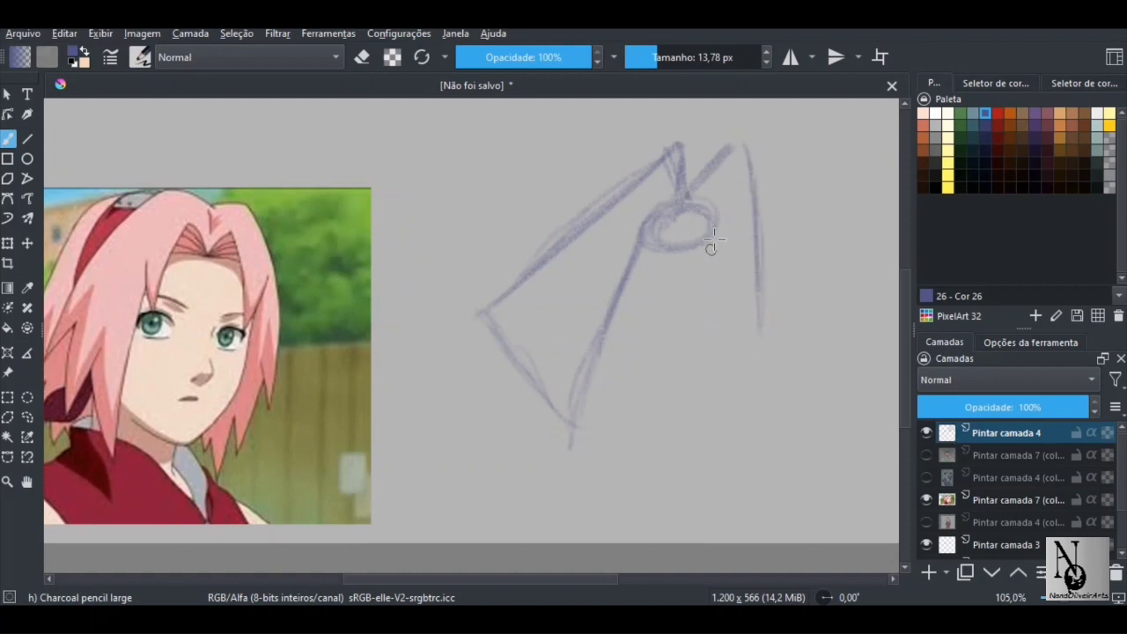
left_click_drag(703, 211, 710, 441)
mouse_move(740, 161)
left_mouse_down()
mouse_move(795, 322)
mouse_move(718, 448)
left_mouse_up()
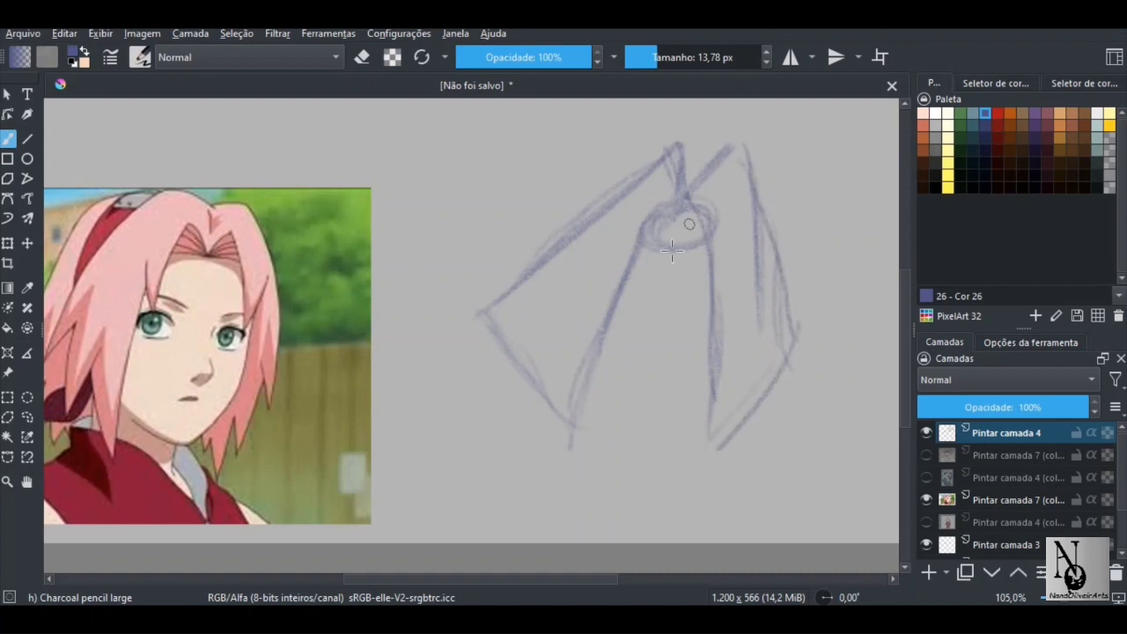
Step: Darken the front hair oval and the edges of the left side hair section
mouse_move(672, 251)
left_mouse_down()
mouse_move(637, 240)
mouse_move(694, 247)
mouse_move(669, 206)
mouse_move(706, 237)
left_mouse_up()
left_click_drag(606, 296, 563, 414)
left_click_drag(521, 277, 683, 155)
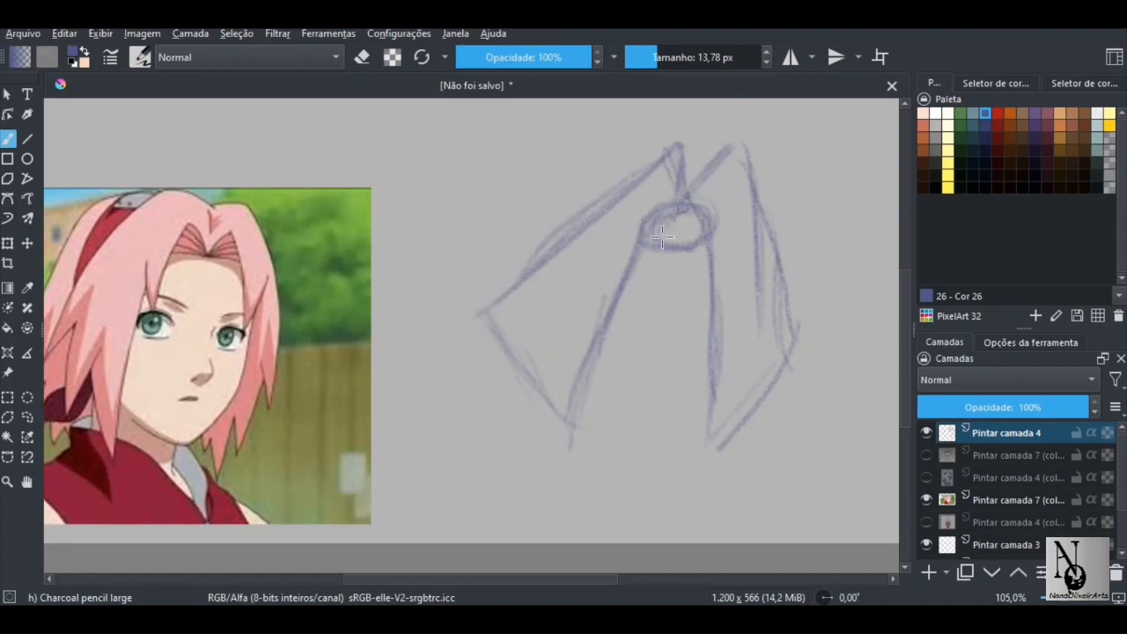
Step: Sketch the back hair as a curved outline behind the left side section, from the parting down to the section's lower tip
left_click_drag(598, 266, 680, 260)
mouse_move(761, 188)
left_mouse_down()
mouse_move(735, 176)
mouse_move(670, 195)
mouse_move(615, 225)
mouse_move(666, 184)
mouse_move(597, 236)
mouse_move(542, 309)
mouse_move(554, 302)
mouse_move(544, 327)
left_mouse_up()
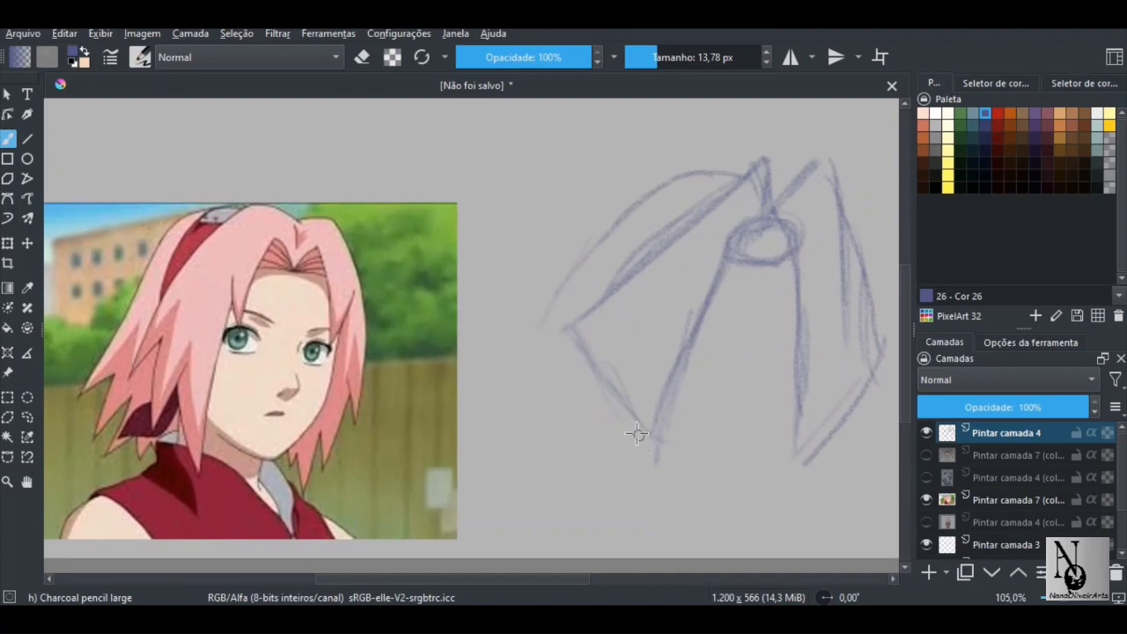
mouse_move(647, 438)
left_mouse_down()
mouse_move(579, 433)
mouse_move(547, 366)
mouse_move(547, 335)
mouse_move(580, 265)
mouse_move(632, 214)
mouse_move(743, 180)
mouse_move(614, 221)
mouse_move(555, 311)
left_mouse_up()
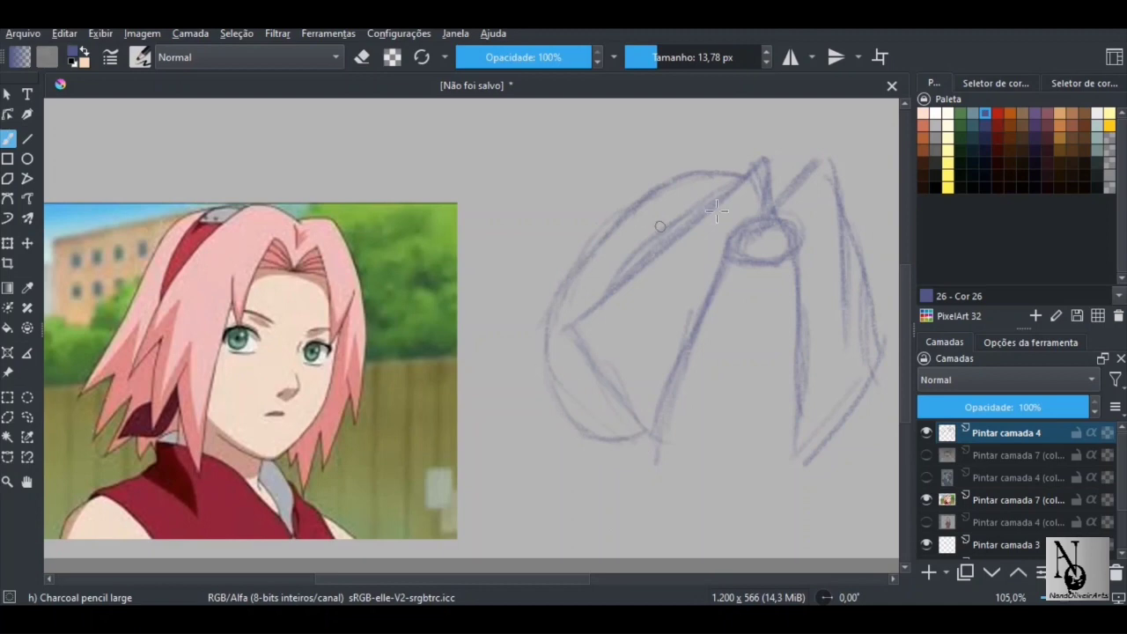
left_click_drag(742, 183, 598, 243)
left_click_drag(584, 286, 616, 270)
scroll(621, 238, "down", 1)
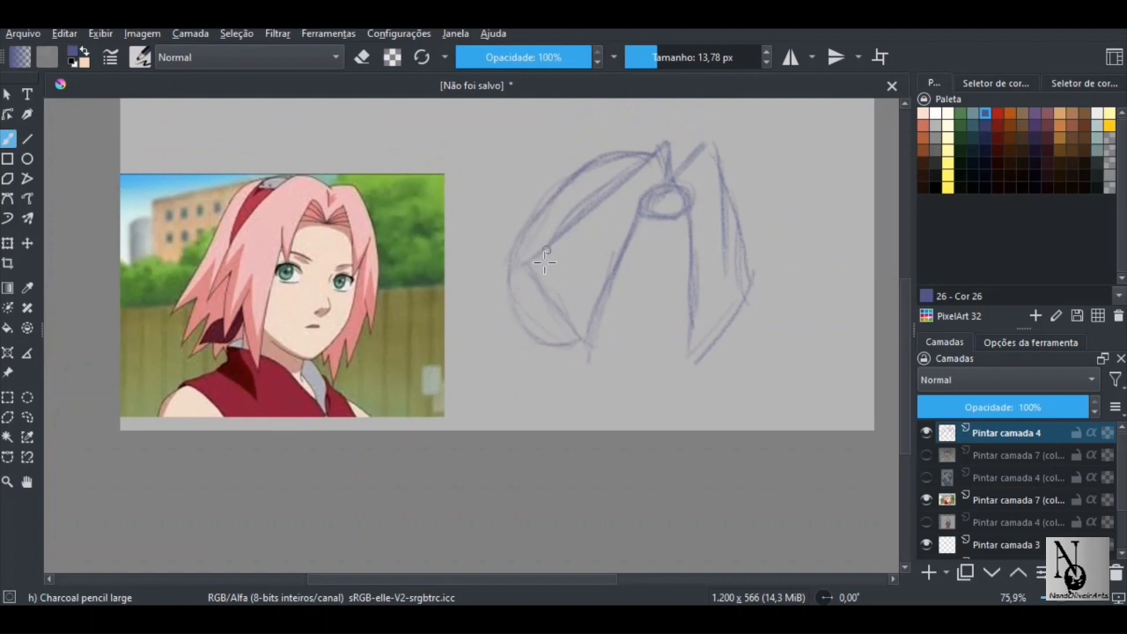
left_click_drag(529, 316, 516, 337)
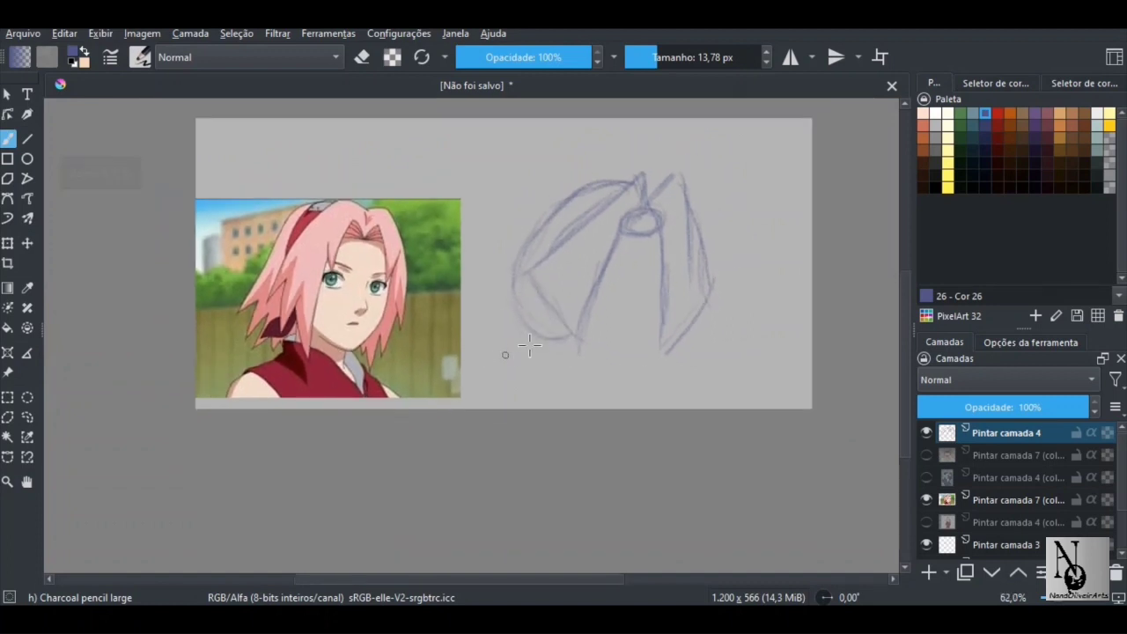
Step: Sketch a simple face between the side hair sections with a pointed chin, two oval eyes, a nose and a mouth
left_click_drag(615, 306, 556, 309)
scroll(551, 295, "up", 2)
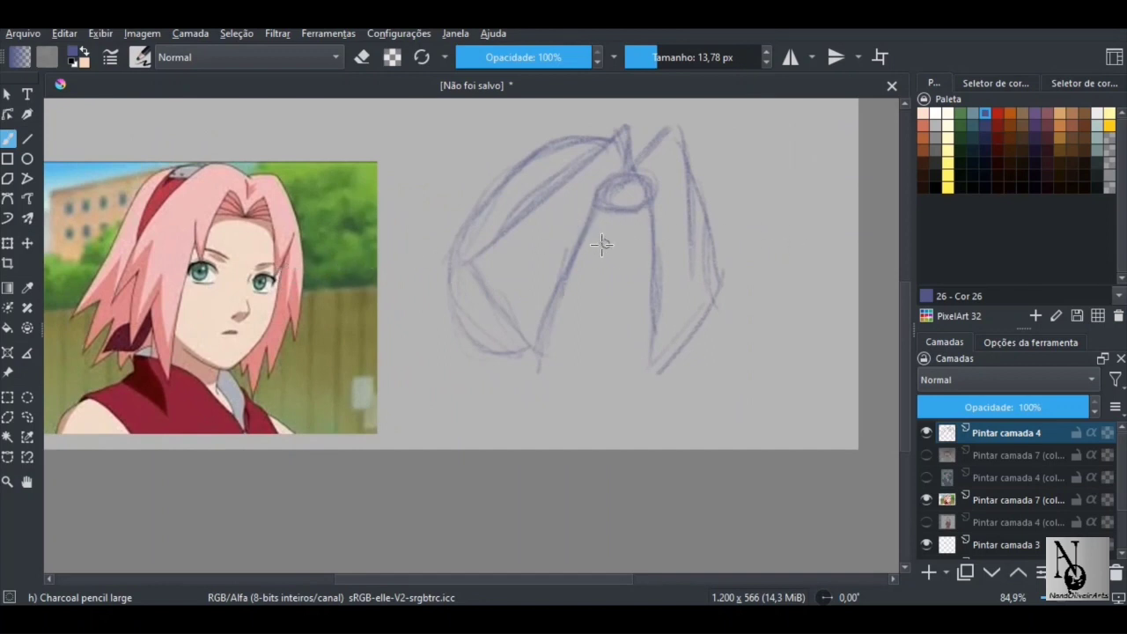
mouse_move(647, 206)
left_mouse_down()
mouse_move(608, 208)
mouse_move(654, 209)
mouse_move(649, 260)
mouse_move(624, 268)
mouse_move(653, 213)
mouse_move(589, 209)
left_mouse_up()
mouse_move(598, 259)
left_mouse_down()
mouse_move(568, 275)
mouse_move(604, 264)
mouse_move(653, 275)
mouse_move(616, 285)
mouse_move(647, 293)
mouse_move(625, 310)
mouse_move(641, 318)
mouse_move(595, 347)
mouse_move(620, 402)
mouse_move(541, 341)
mouse_move(500, 361)
left_mouse_up()
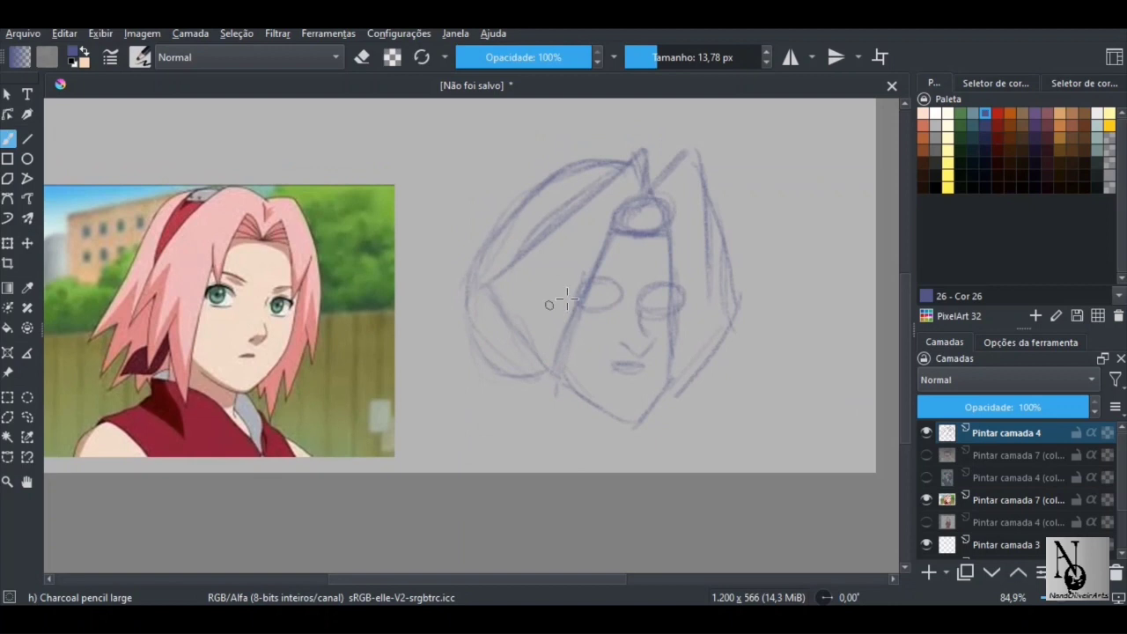
left_click_drag(575, 309, 607, 277)
Step: Rename the sketch layer to "formas geometricas"
scroll(546, 312, "down", 3)
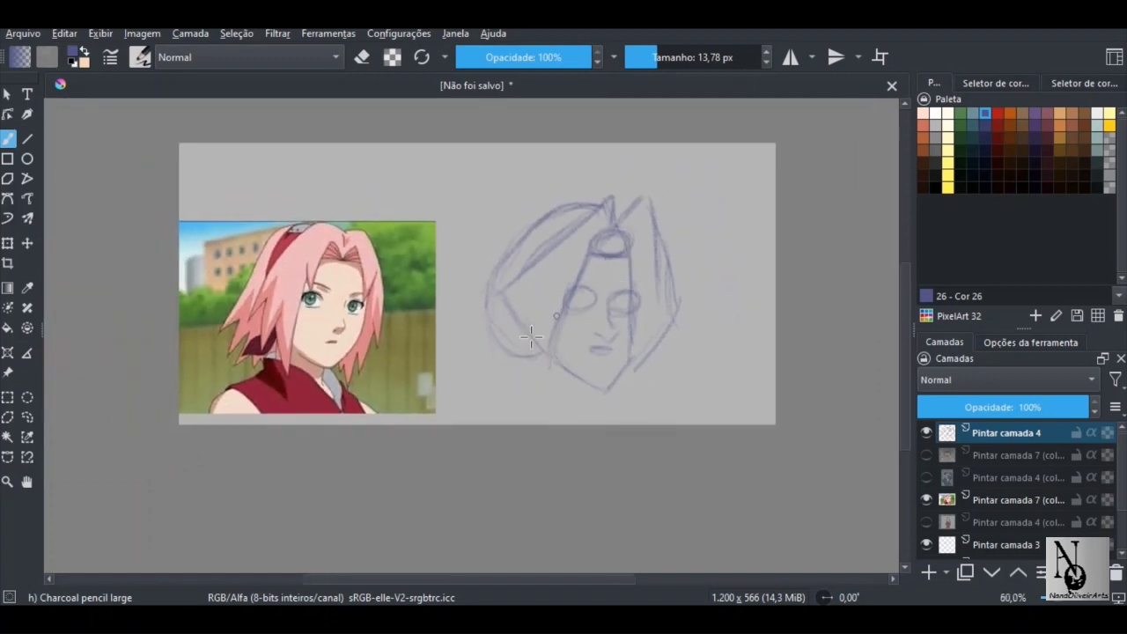
double_click(1009, 438)
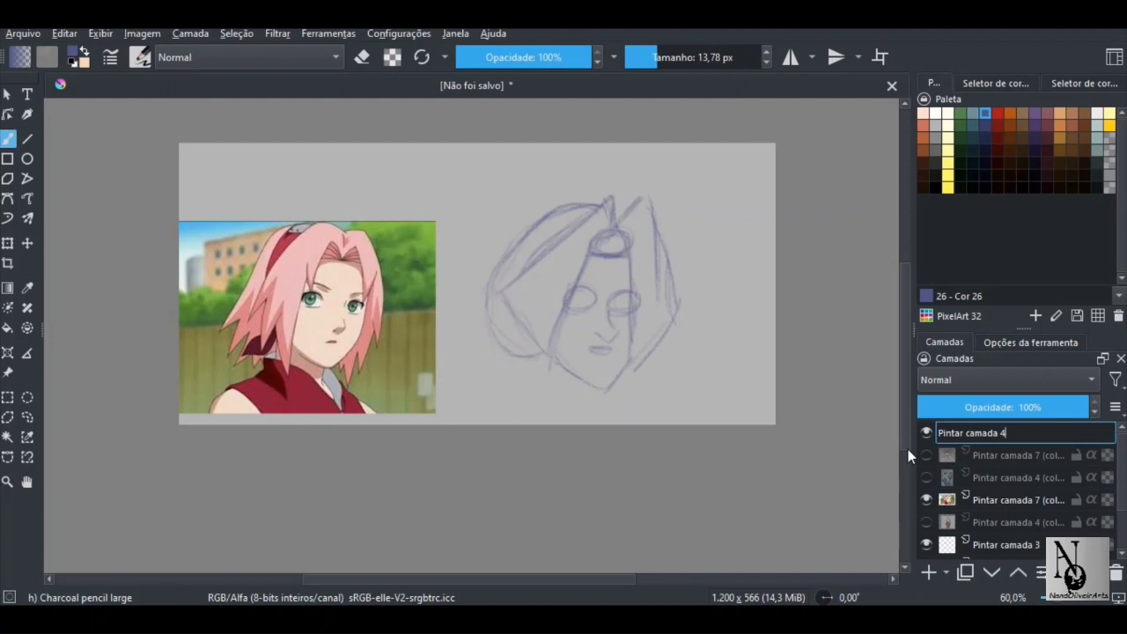
key("BackSpace")
key("BackSpace")
key("BackSpace")
key("BackSpace")
key("BackSpace")
key("BackSpace")
key("BackSpace")
key("BackSpace")
key("BackSpace")
key("BackSpace")
key("BackSpace")
key("BackSpace")
key("BackSpace")
key("BackSpace")
key("BackSpace")
type("formas geometricas")
key("Return")
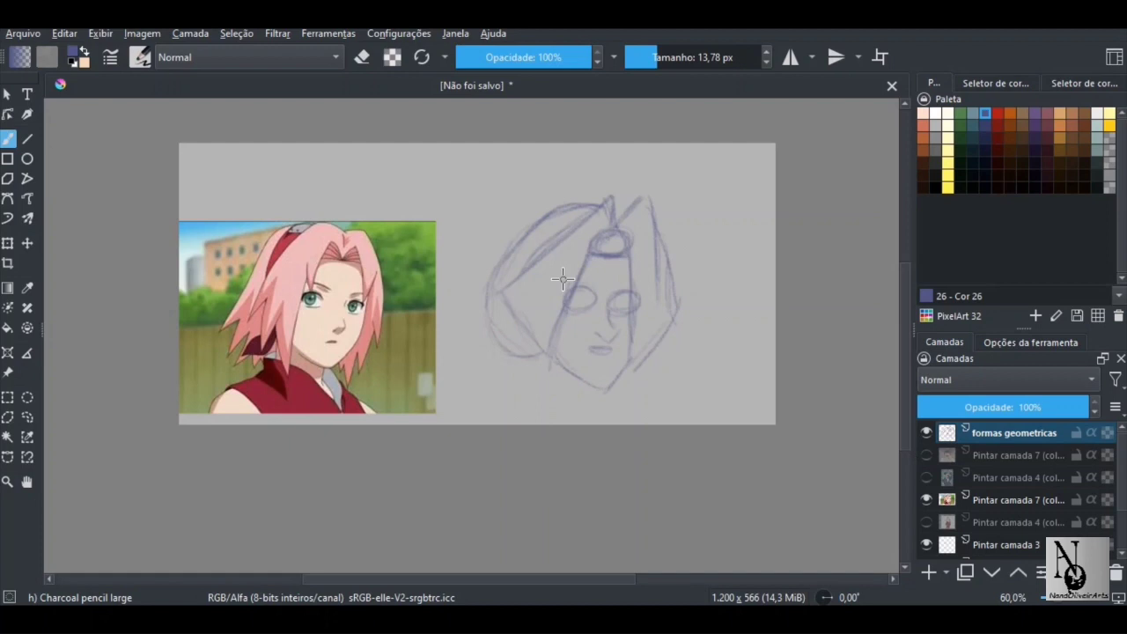
Step: Sketch the neck and the collar's pointed outline below the jaw and the left hair section
scroll(551, 372, "up", 3)
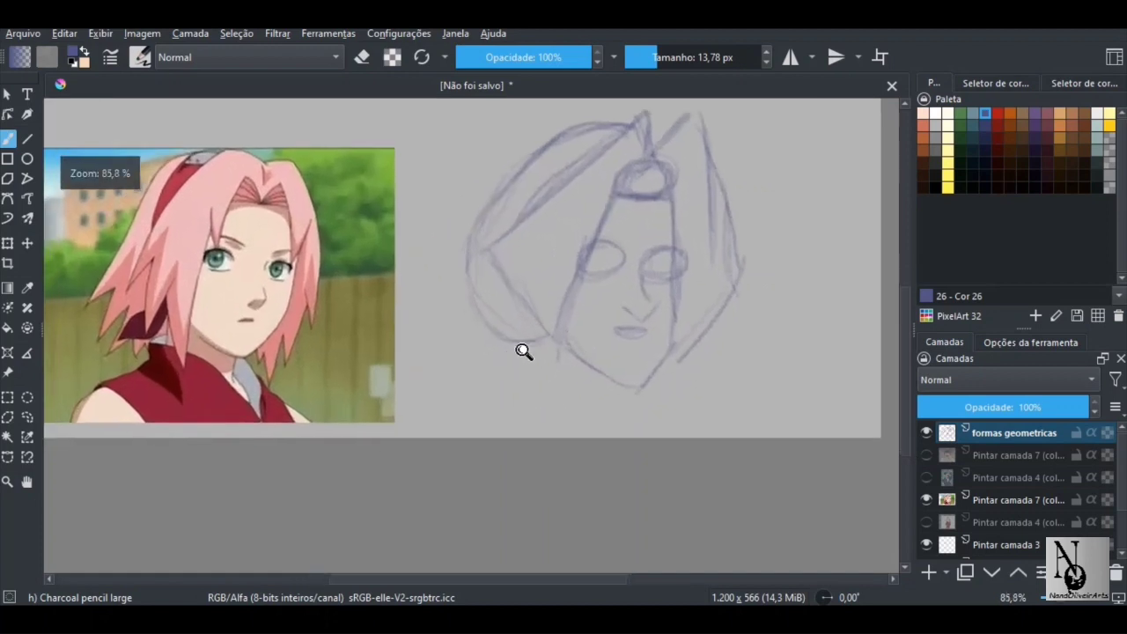
left_click_drag(573, 330, 574, 349)
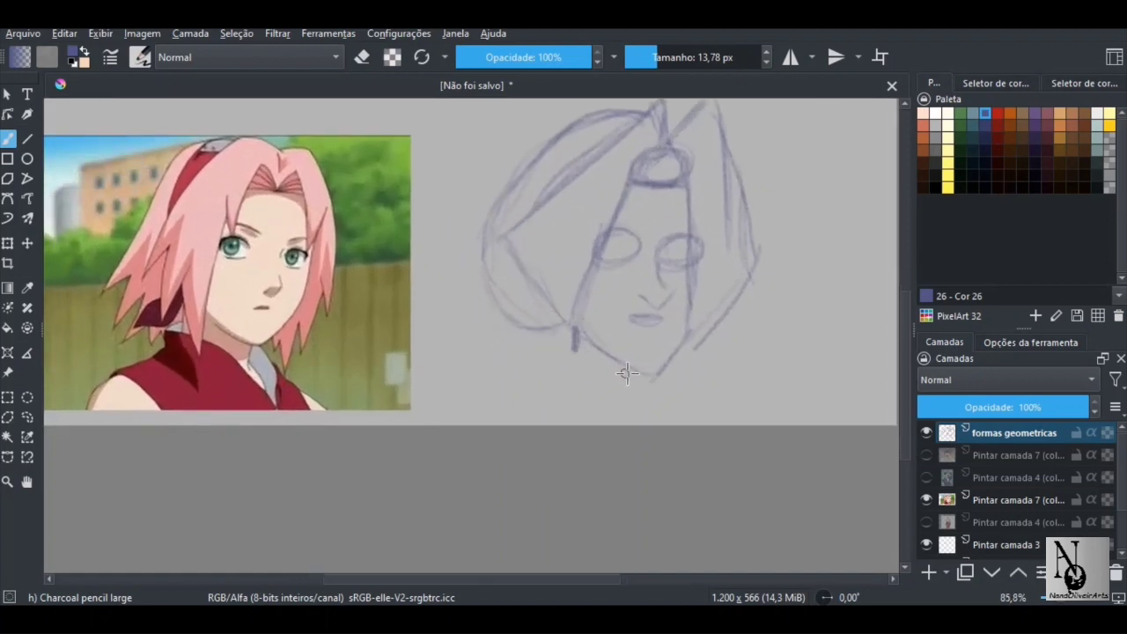
left_click_drag(632, 373, 631, 382)
mouse_move(571, 328)
left_mouse_down()
mouse_move(547, 341)
mouse_move(591, 356)
mouse_move(652, 420)
left_mouse_up()
mouse_move(646, 363)
left_mouse_down()
mouse_move(664, 381)
mouse_move(653, 420)
left_mouse_up()
mouse_move(528, 356)
left_mouse_down()
mouse_move(568, 357)
mouse_move(559, 344)
mouse_move(518, 363)
left_mouse_up()
left_click_drag(632, 379, 651, 418)
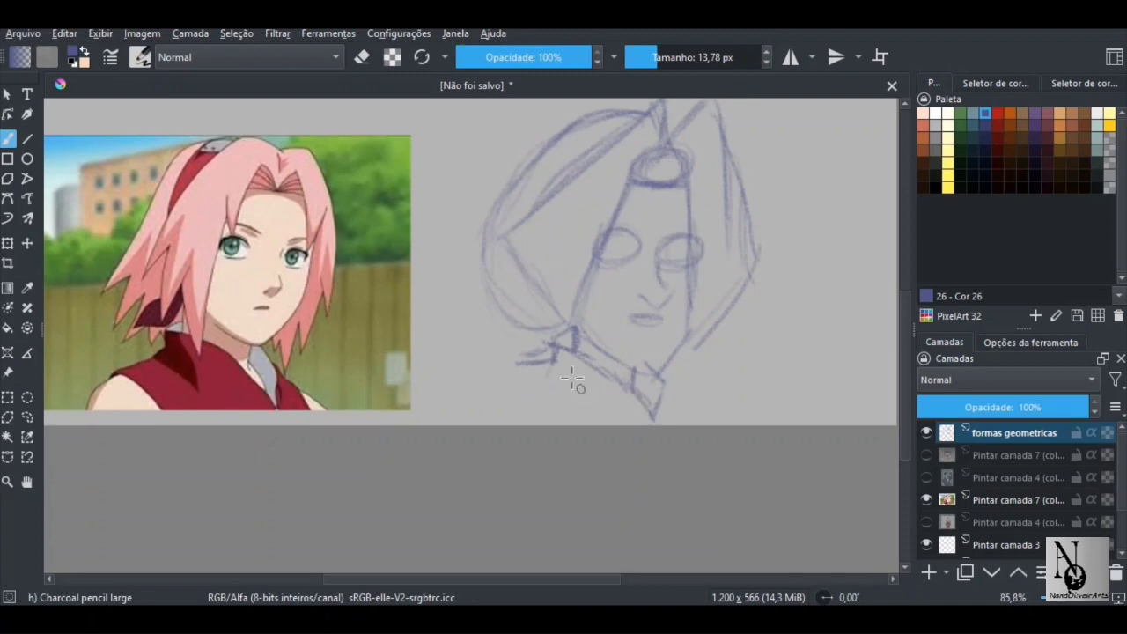
mouse_move(577, 363)
left_mouse_down()
mouse_move(544, 405)
mouse_move(592, 331)
mouse_move(567, 358)
left_mouse_up()
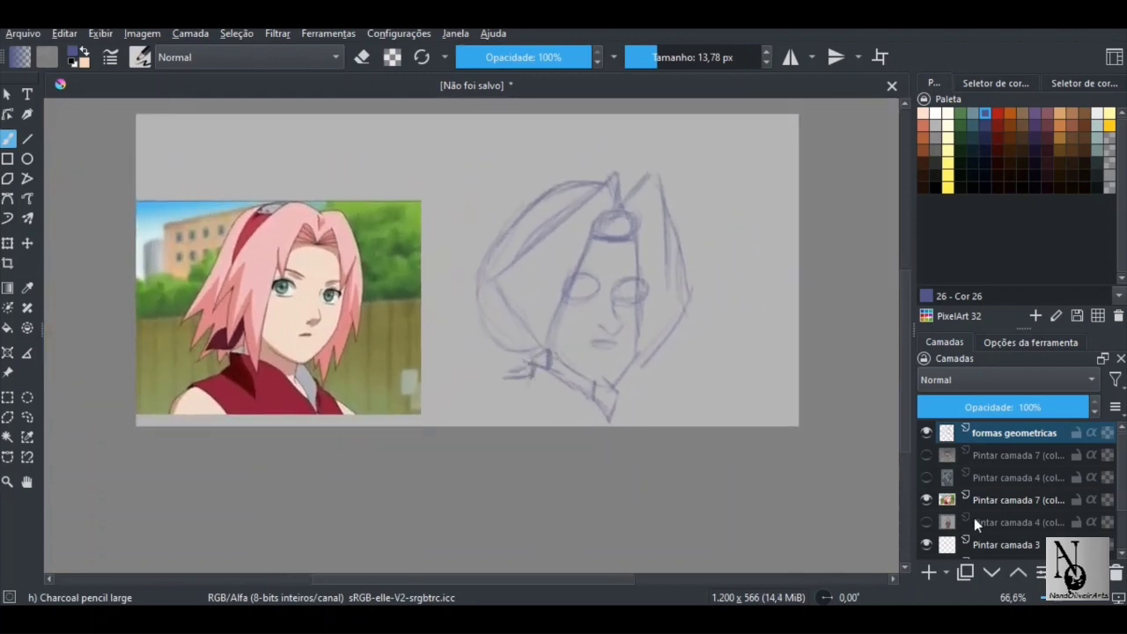
Step: Add a paint layer above the sketch, choose red Cor 45, and lower the "formas geometricas" layer opacity to 67%
left_click(929, 573)
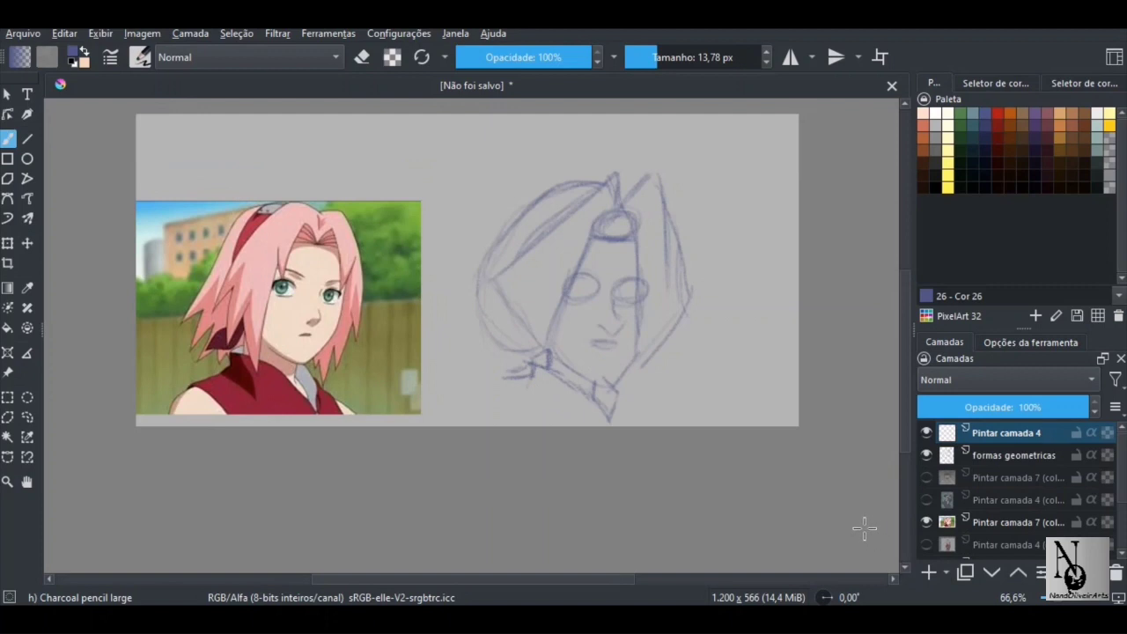
left_click(997, 113)
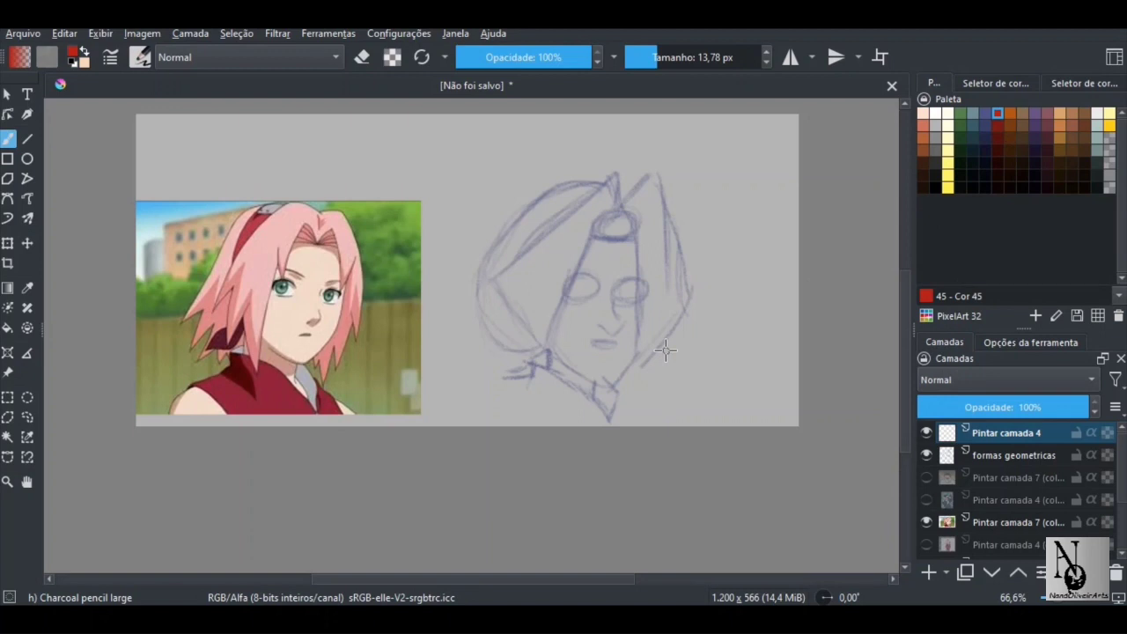
left_click(1021, 457)
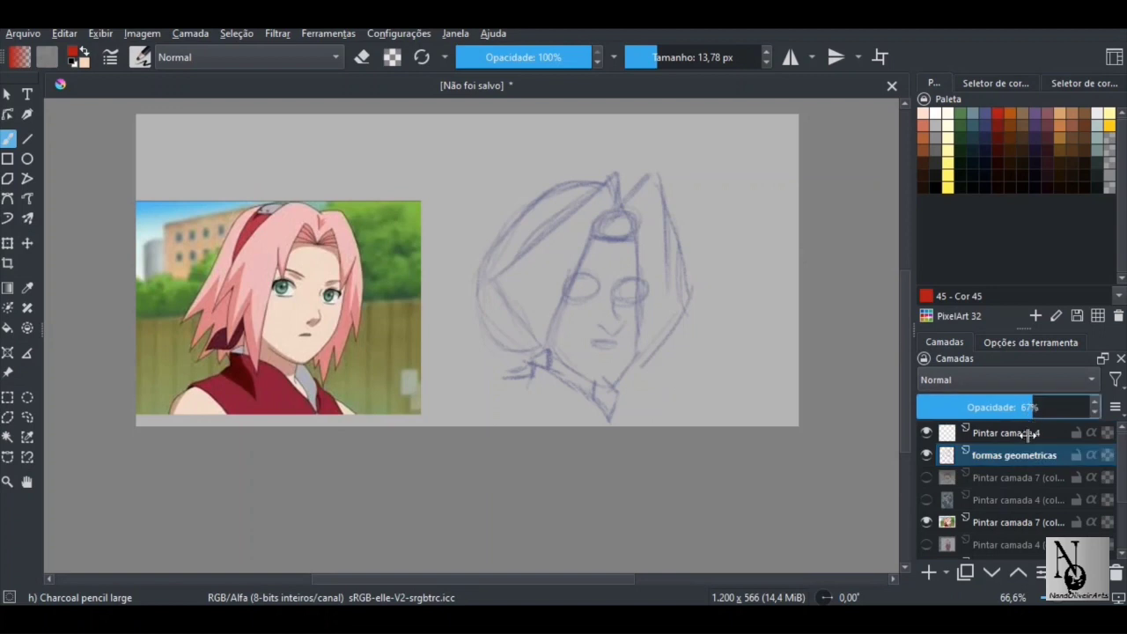
left_click(1013, 435)
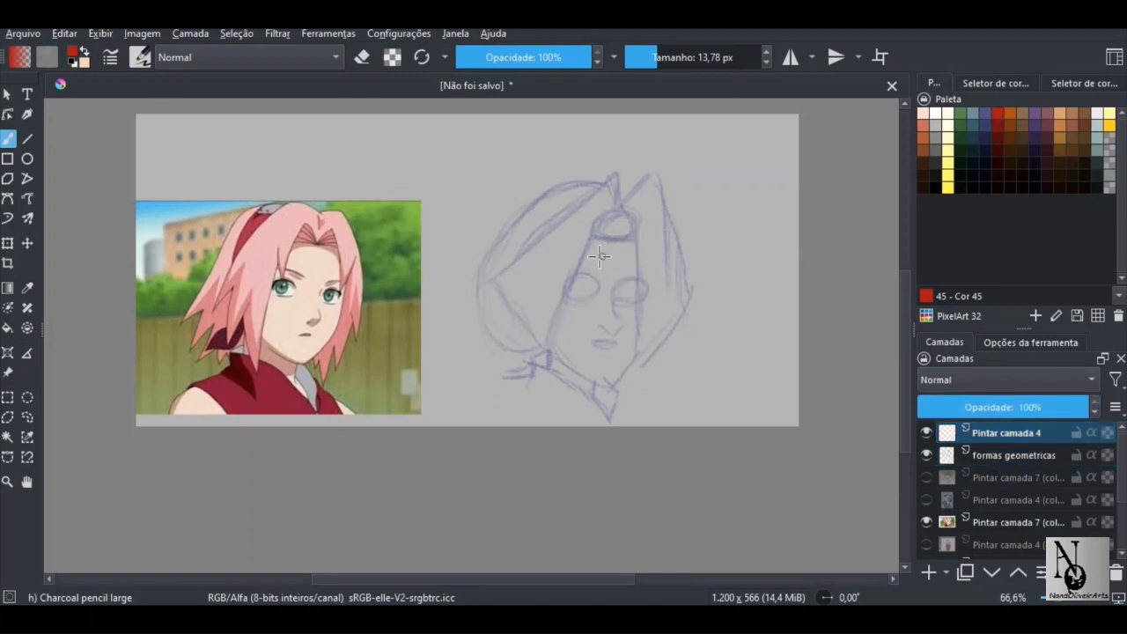
Step: Draw the front hair in red inside the oval with fanned strand lines, and start the strand beside the right eye
left_click_drag(582, 252, 691, 258)
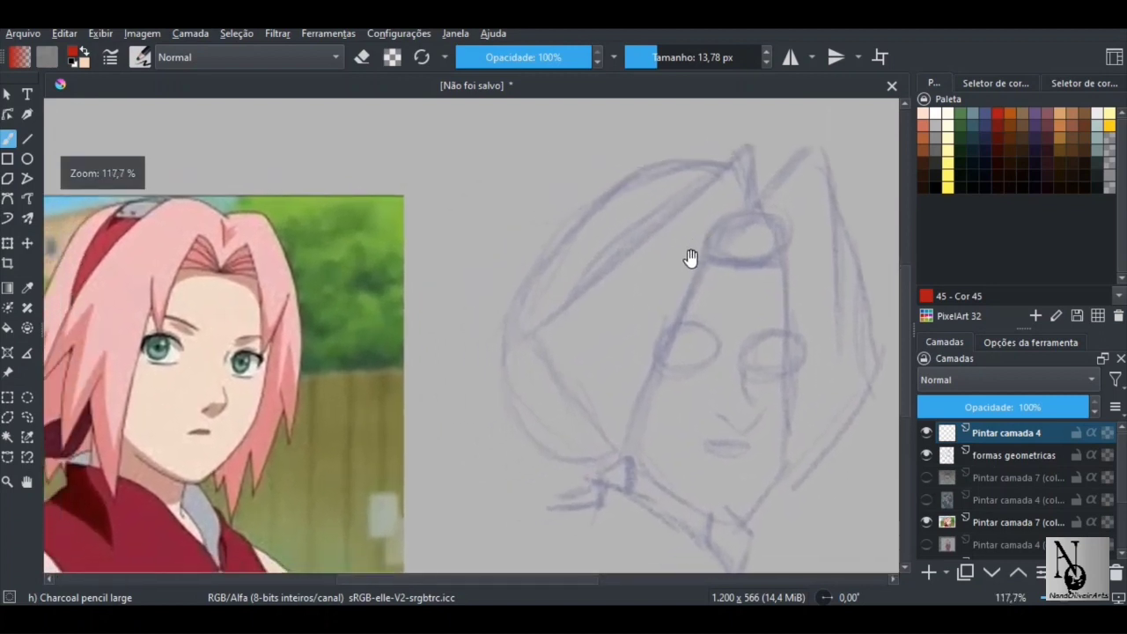
mouse_move(784, 268)
left_mouse_down()
mouse_move(710, 259)
mouse_move(775, 262)
mouse_move(720, 261)
mouse_move(768, 258)
mouse_move(751, 231)
mouse_move(752, 253)
mouse_move(745, 222)
mouse_move(712, 258)
mouse_move(723, 238)
mouse_move(749, 263)
mouse_move(761, 244)
mouse_move(754, 266)
mouse_move(799, 231)
mouse_move(778, 332)
left_mouse_up()
left_click_drag(796, 243, 768, 259)
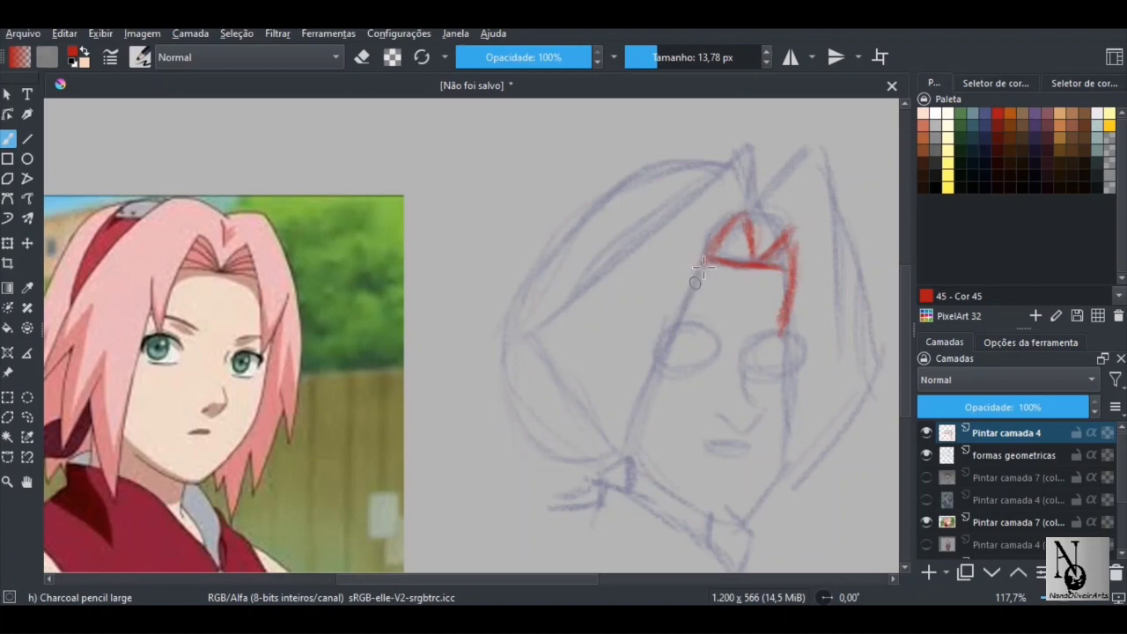
mouse_move(736, 227)
left_mouse_down()
mouse_move(745, 258)
mouse_move(736, 248)
mouse_move(800, 268)
left_mouse_up()
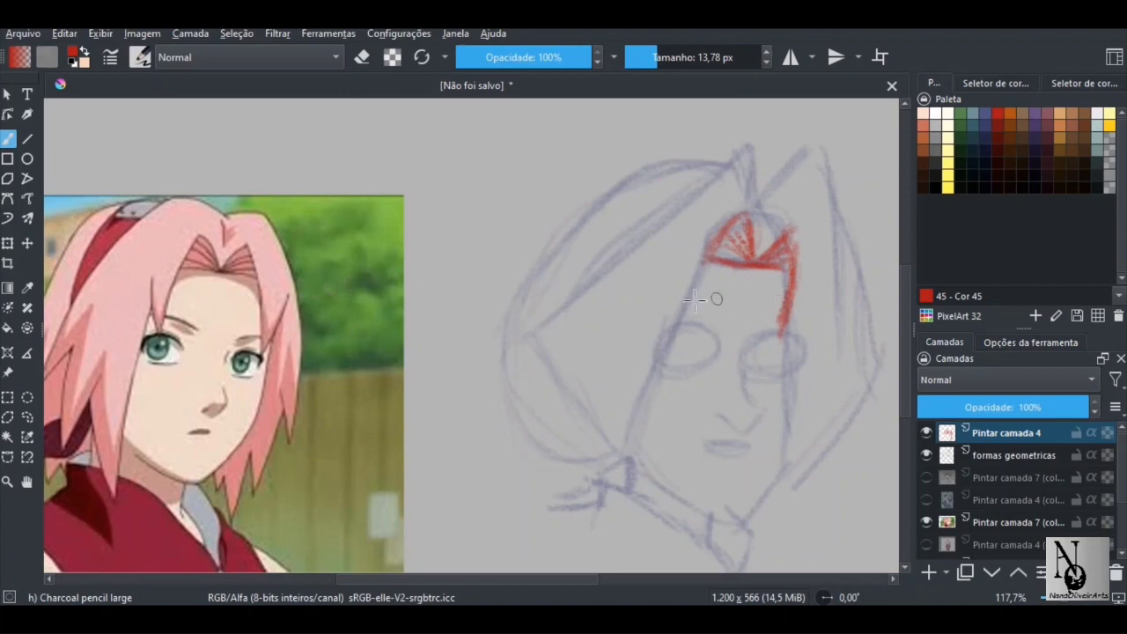
Step: Draw pointed red strands framing both sides of the forehead, with their tips ending at the eyes
left_click_drag(673, 299, 672, 308)
mouse_move(758, 262)
left_mouse_down()
mouse_move(763, 243)
mouse_move(753, 257)
left_mouse_up()
left_click_drag(718, 319, 731, 275)
mouse_move(737, 199)
left_mouse_down()
mouse_move(688, 308)
mouse_move(694, 213)
mouse_move(692, 256)
left_mouse_up()
left_click_drag(764, 258, 733, 238)
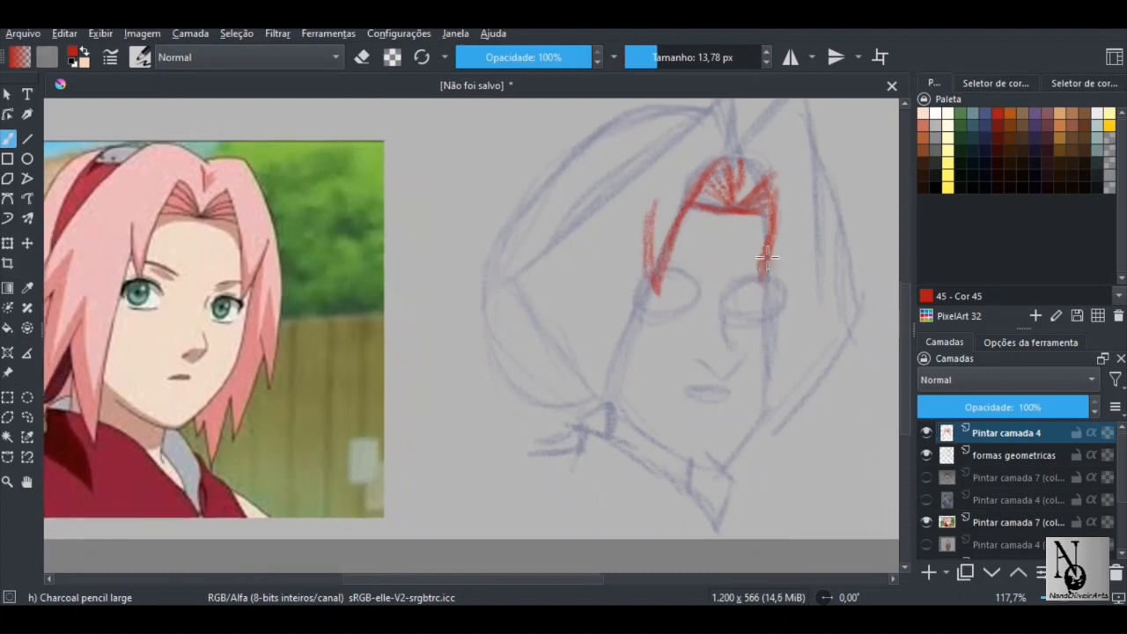
left_click_drag(768, 263, 762, 285)
left_click_drag(803, 227, 764, 278)
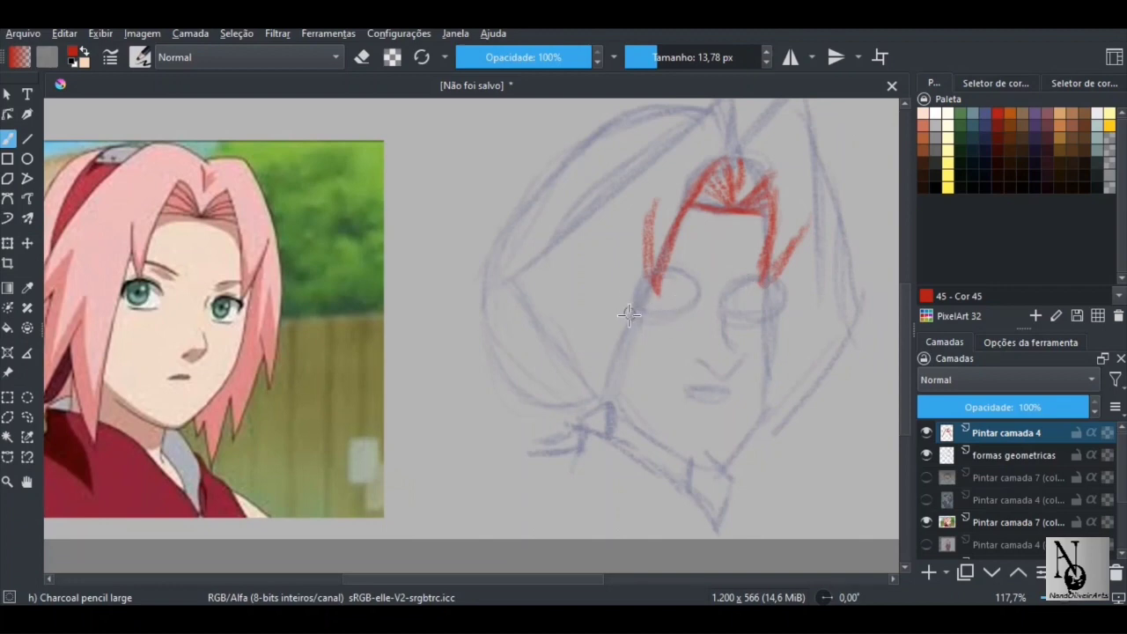
Step: Draw the left side section's inner edge in red from the forehead strand down to the neck
left_click_drag(609, 305, 653, 285)
left_click_drag(707, 235, 645, 354)
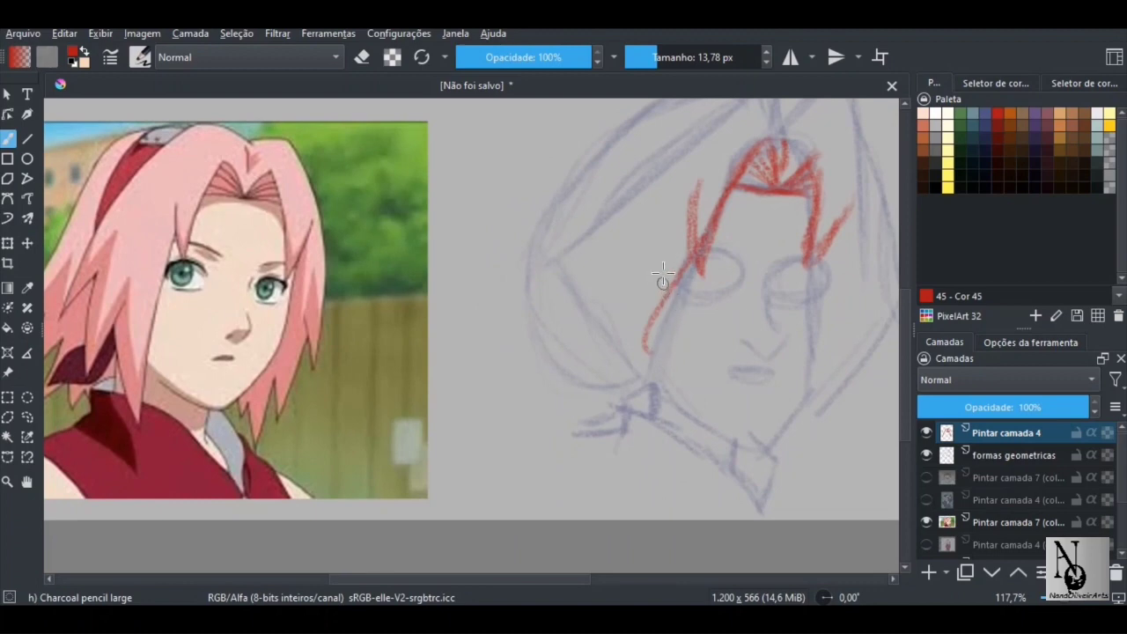
key("ctrl+z")
left_click_drag(694, 262, 652, 392)
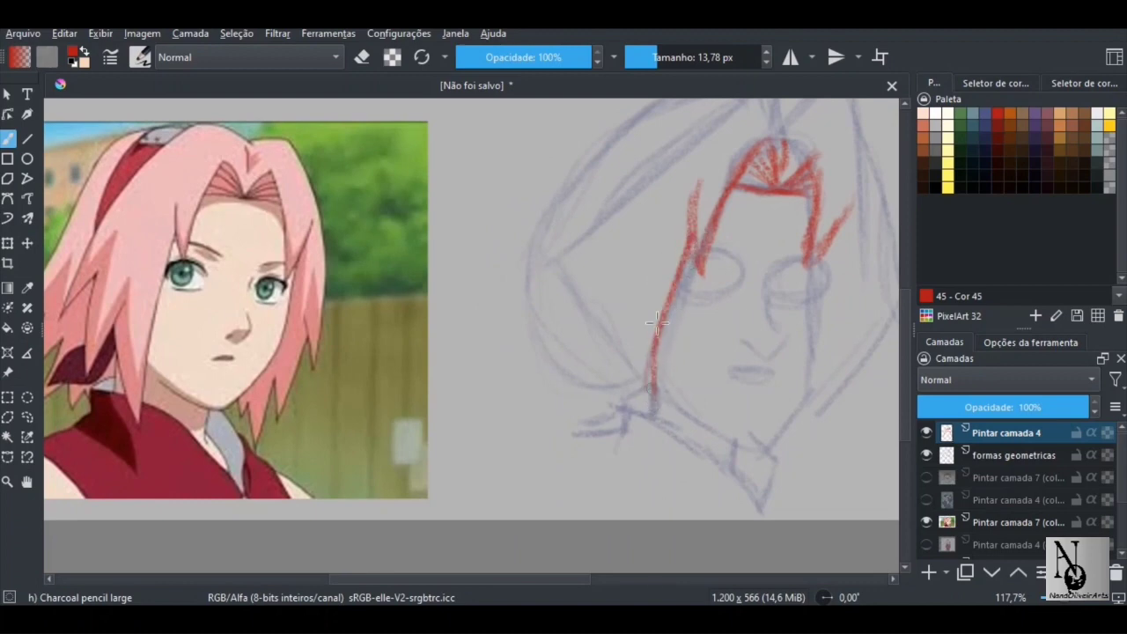
left_click_drag(694, 240, 653, 392)
Step: Trace the pointed side hair strands over the reference character in red and undo those marks
left_click_drag(129, 327, 168, 328)
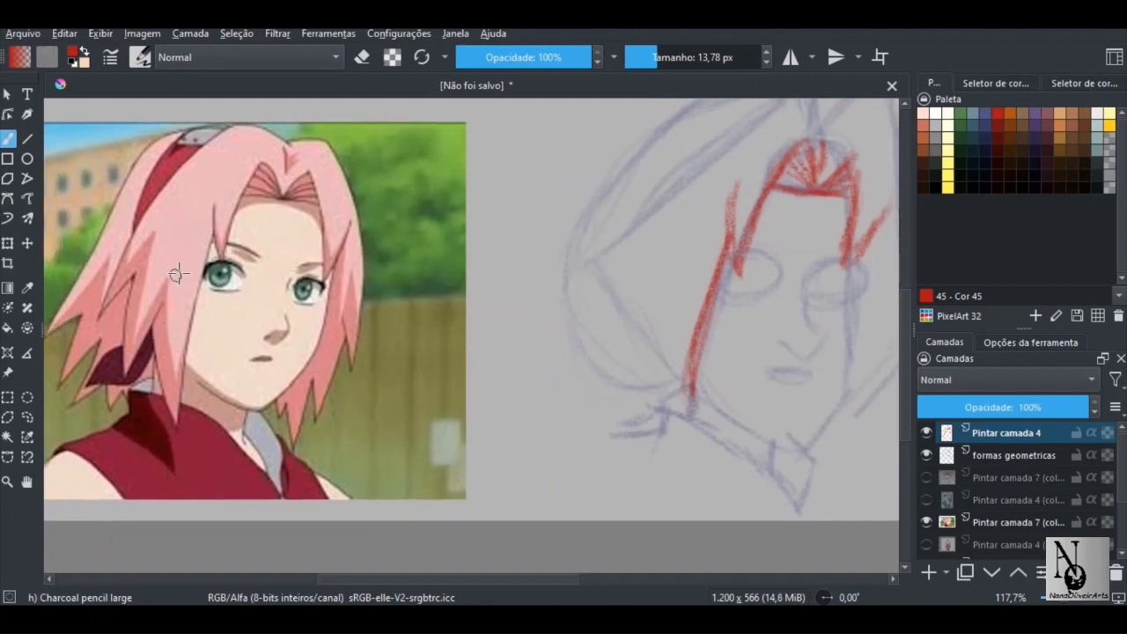
mouse_move(212, 236)
left_mouse_down()
mouse_move(171, 420)
mouse_move(150, 293)
mouse_move(180, 417)
left_mouse_up()
key("ctrl+z")
mouse_move(212, 249)
left_mouse_down()
mouse_move(170, 410)
mouse_move(155, 324)
mouse_move(165, 312)
left_mouse_up()
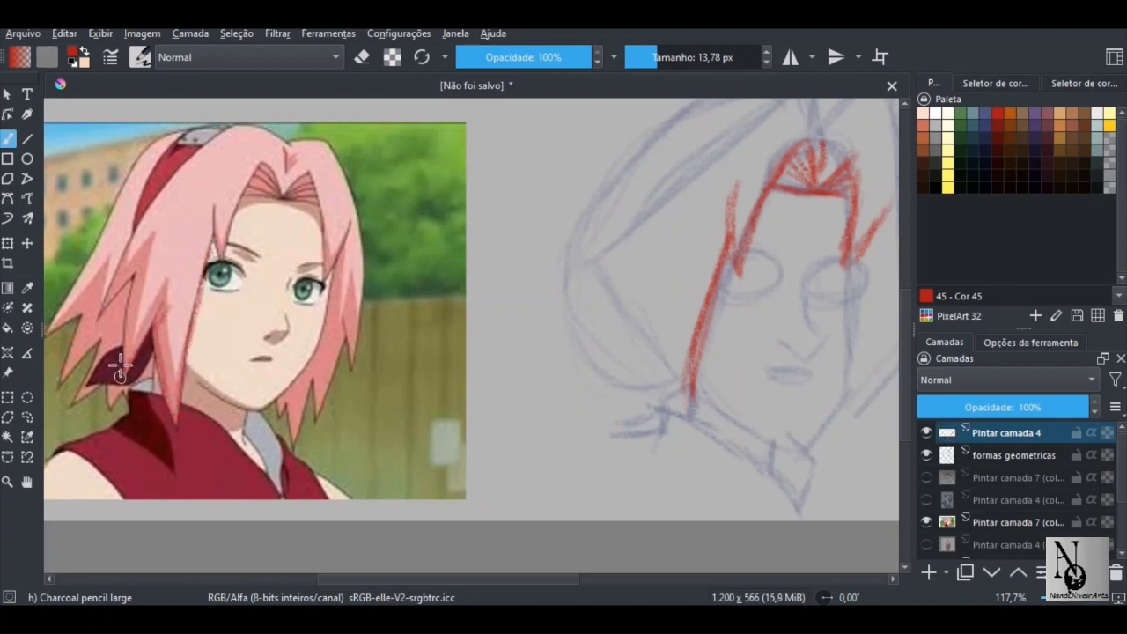
mouse_move(120, 370)
left_mouse_down()
mouse_move(138, 263)
mouse_move(128, 367)
mouse_move(130, 286)
mouse_move(103, 308)
mouse_move(104, 293)
mouse_move(192, 174)
mouse_move(152, 257)
left_mouse_up()
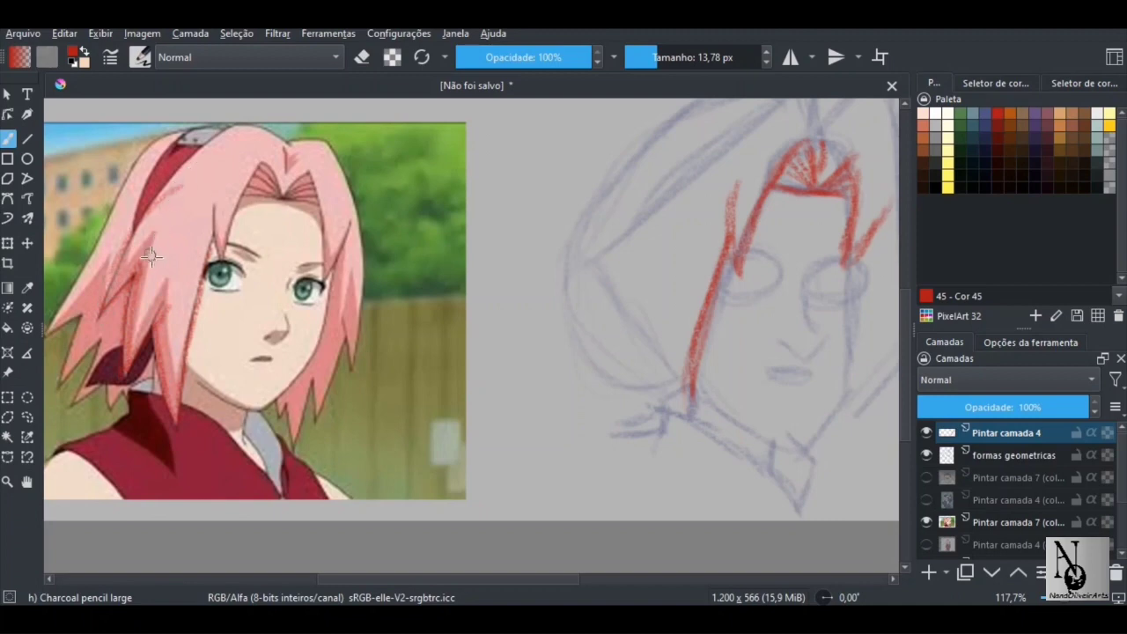
scroll(151, 257, "down", 2)
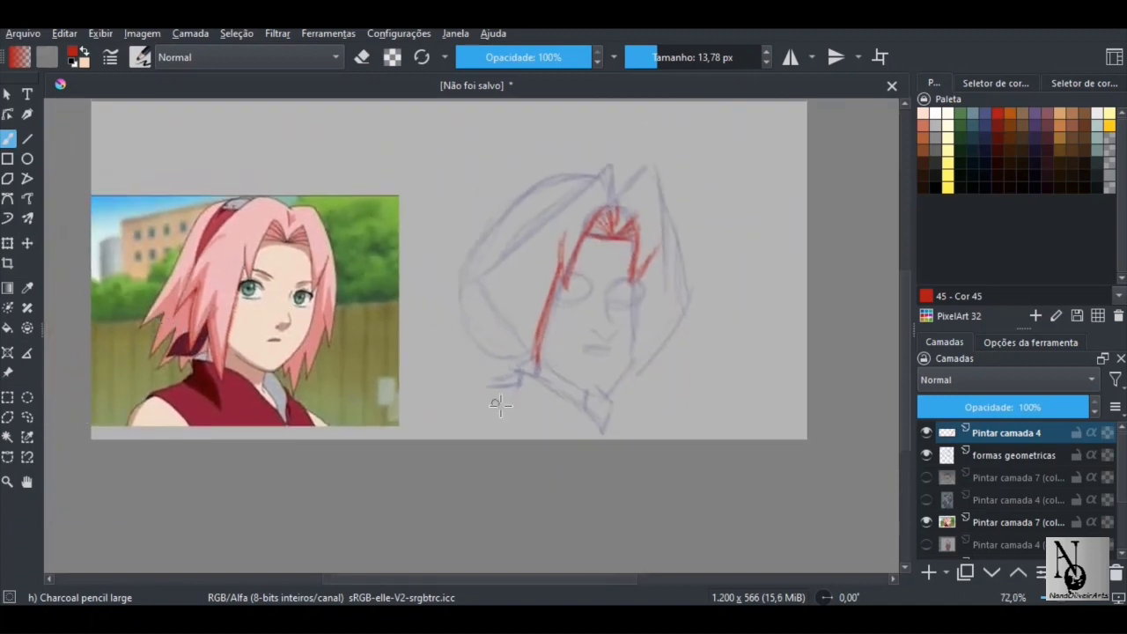
key("ctrl+z")
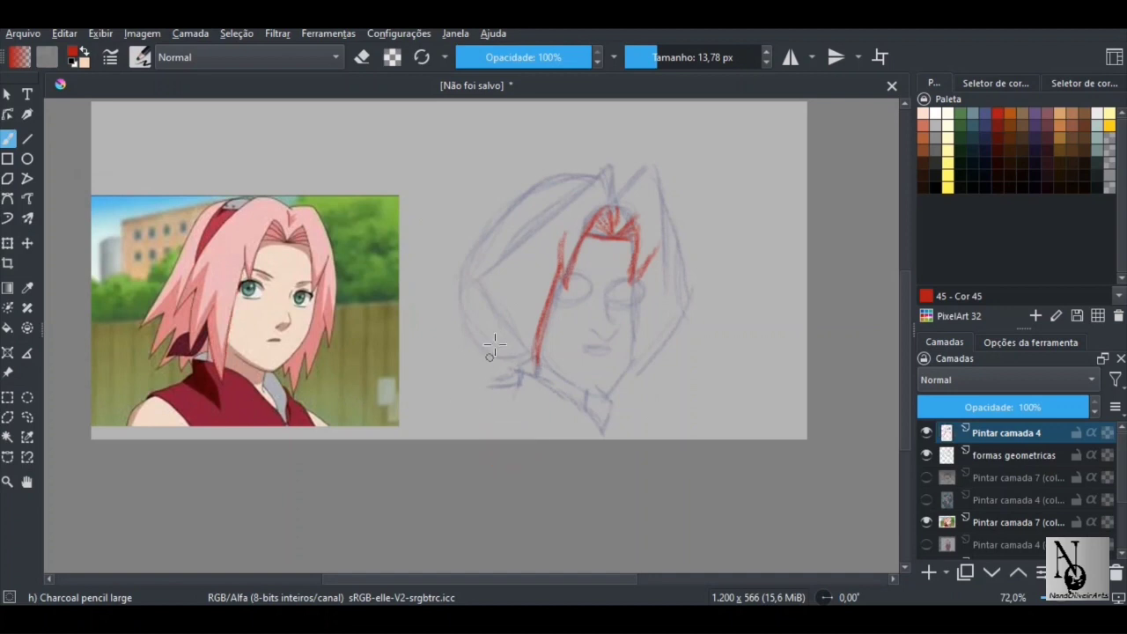
Step: Draw overlapping pointed red strands across the left side section, from the long neck strand out to its outer tip
left_click_drag(502, 305, 509, 291)
left_click_drag(571, 263, 532, 370)
left_click_drag(537, 268, 530, 349)
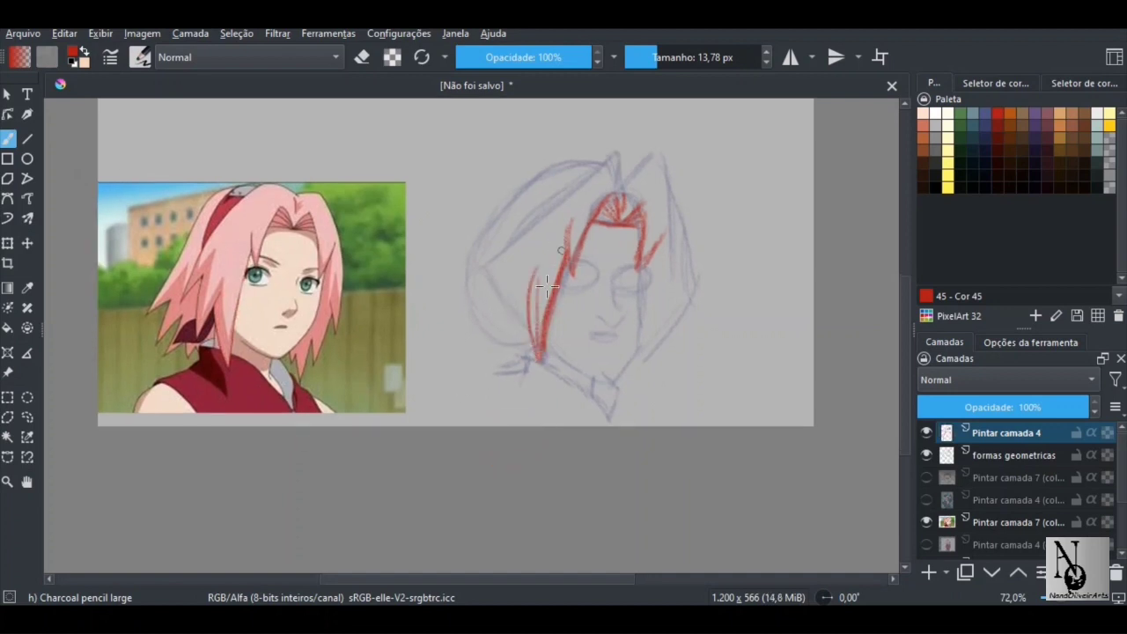
left_click_drag(550, 262, 516, 343)
mouse_move(527, 294)
left_mouse_down()
mouse_move(509, 352)
mouse_move(498, 345)
left_mouse_up()
left_click_drag(534, 241, 504, 342)
mouse_move(516, 275)
left_mouse_down()
mouse_move(474, 281)
mouse_move(523, 236)
left_mouse_up()
left_click_drag(555, 201, 525, 244)
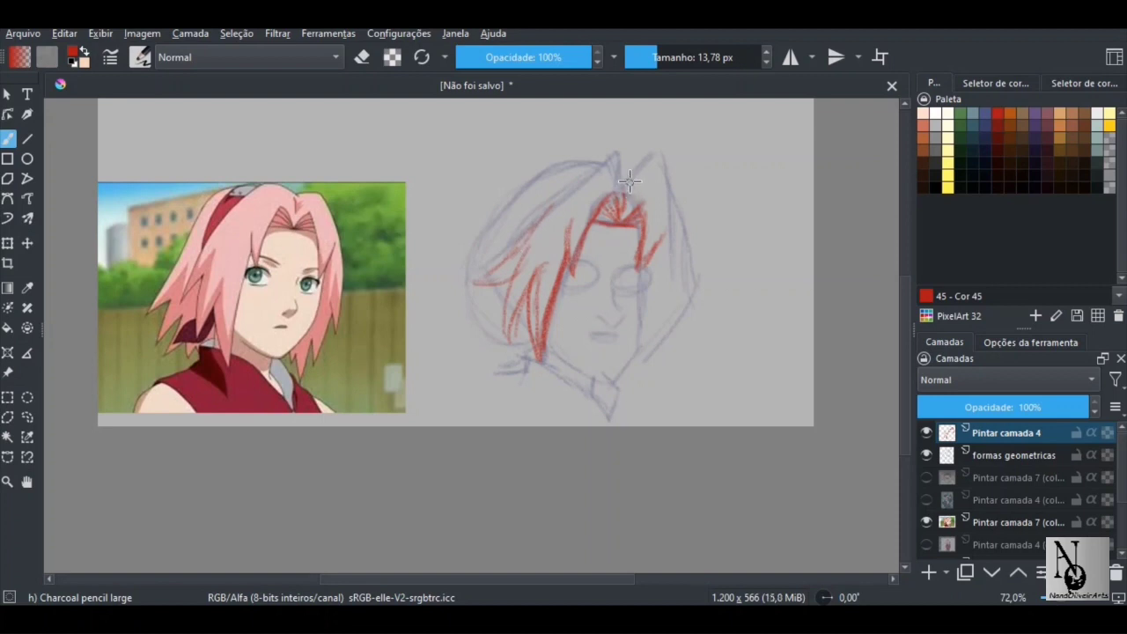
mouse_move(630, 182)
left_mouse_down()
mouse_move(606, 156)
mouse_move(570, 196)
left_mouse_up()
left_click_drag(607, 152, 528, 224)
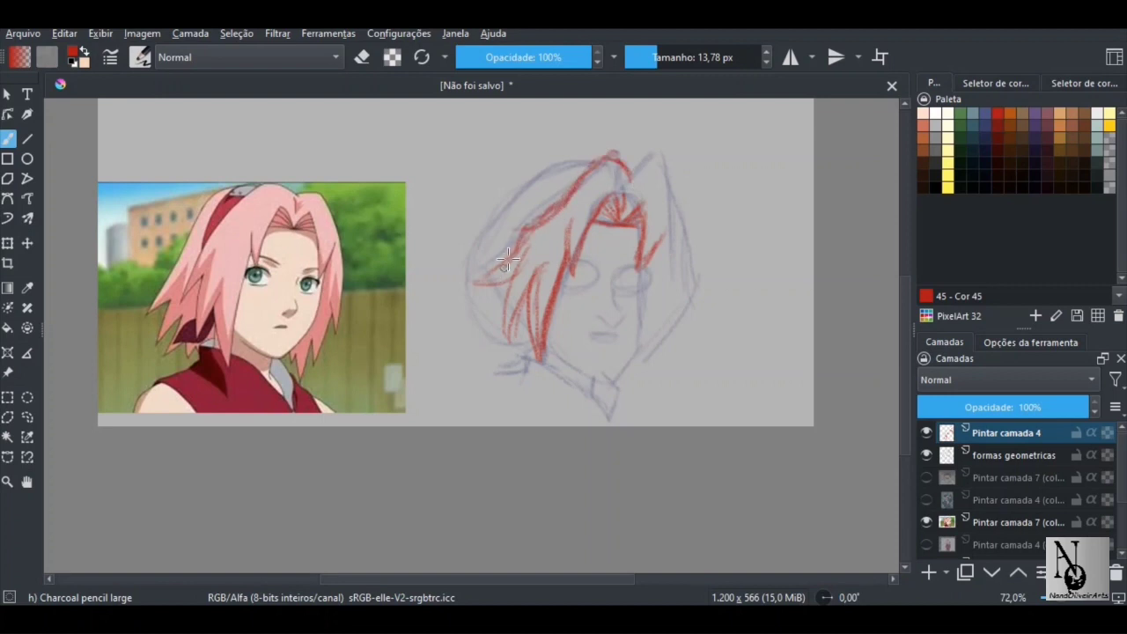
left_click(599, 215, "ctrl")
key("ctrl+z")
key("ctrl+z")
key("ctrl+z")
key("ctrl+z")
left_click(587, 227, "ctrl")
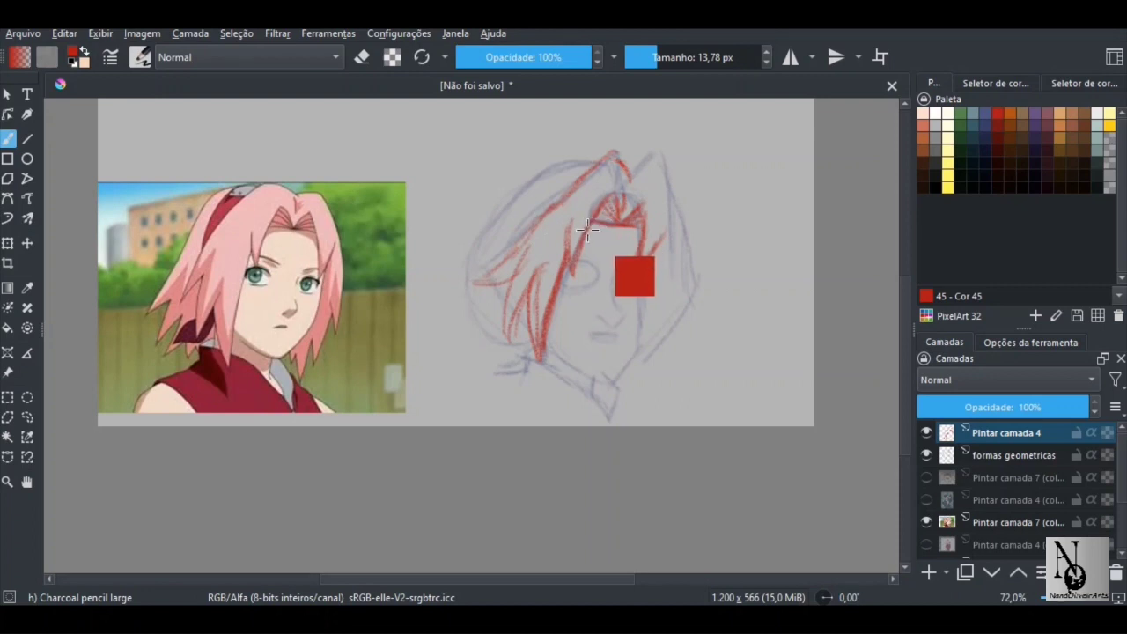
left_click(596, 220, "ctrl")
key("ctrl+z")
key("ctrl+z")
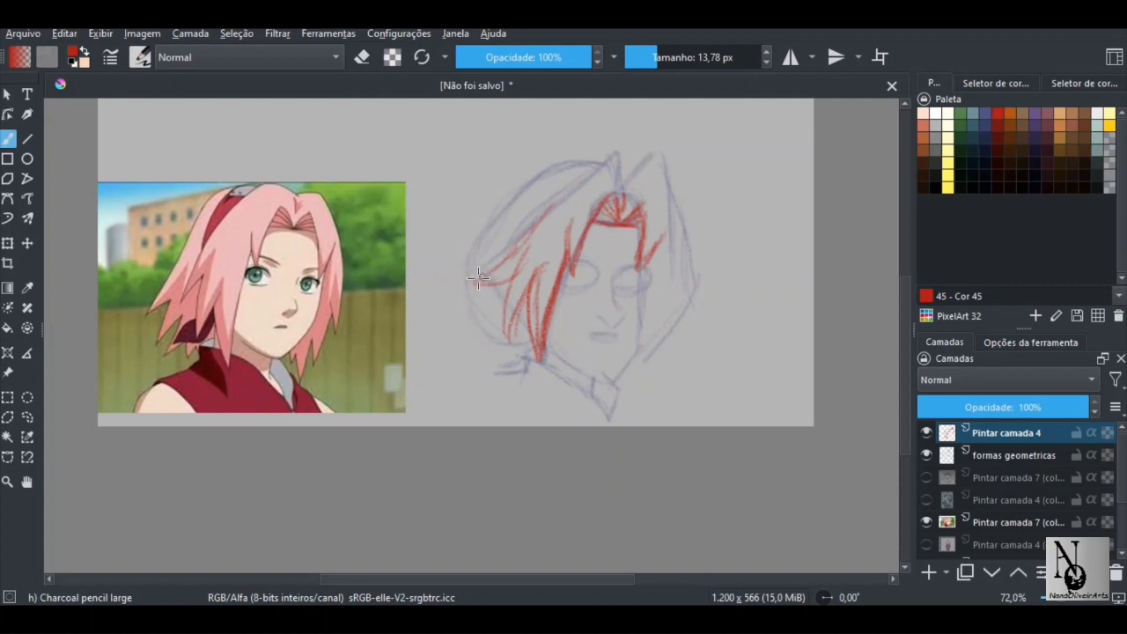
Step: Outline the left side section's top in red from its outer tip up over the crown to the parting
mouse_move(476, 280)
left_mouse_down()
mouse_move(594, 156)
mouse_move(610, 143)
mouse_move(625, 160)
mouse_move(616, 144)
mouse_move(476, 278)
mouse_move(526, 262)
mouse_move(505, 314)
mouse_move(511, 335)
mouse_move(544, 267)
mouse_move(543, 341)
mouse_move(525, 333)
mouse_move(547, 347)
mouse_move(568, 283)
mouse_move(548, 355)
mouse_move(570, 245)
left_mouse_up()
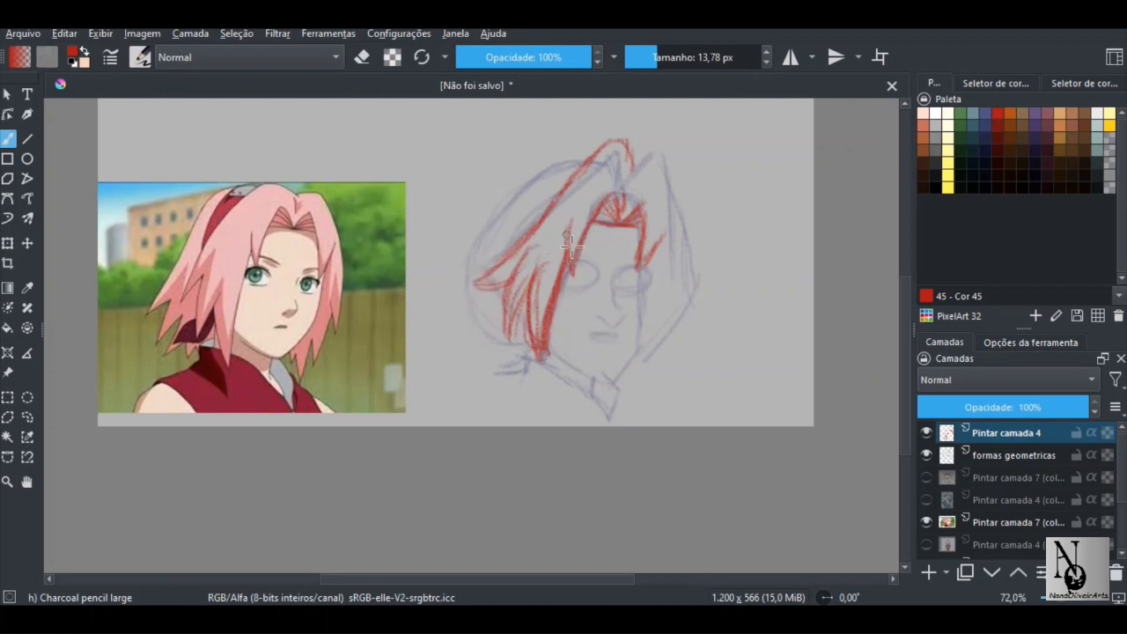
Step: Draw the right side section's pointed strand beside the eye and its peaked top from the parting in red
scroll(540, 244, "up", 1)
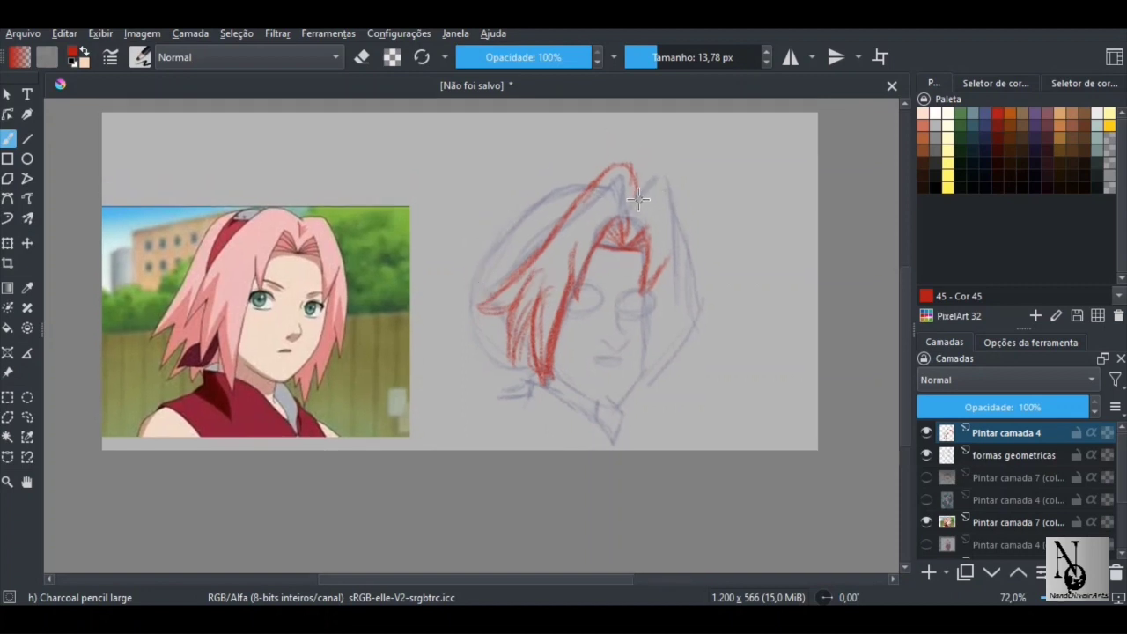
mouse_move(638, 195)
left_mouse_down()
mouse_move(670, 177)
mouse_move(678, 220)
mouse_move(676, 181)
mouse_move(683, 237)
mouse_move(643, 291)
left_mouse_up()
mouse_move(640, 229)
left_mouse_down()
mouse_move(639, 299)
mouse_move(659, 269)
left_mouse_up()
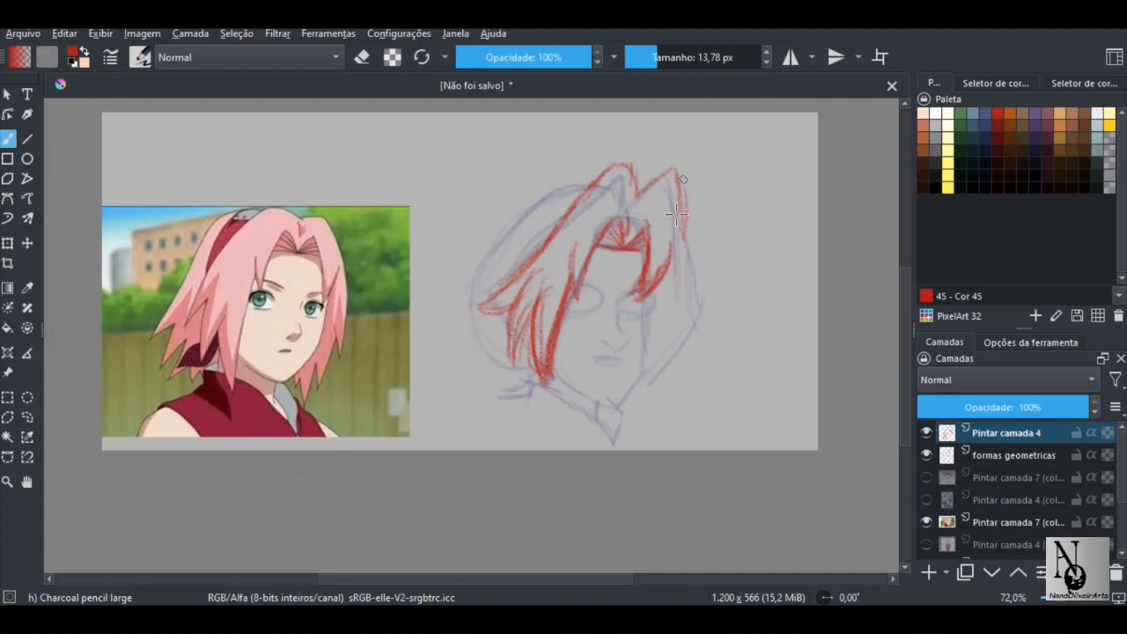
Step: Try outlining the right side section's outer edge in red down to a flared tip, and undo those strokes
mouse_move(676, 213)
left_mouse_down()
mouse_move(678, 253)
mouse_move(680, 231)
mouse_move(690, 268)
mouse_move(684, 228)
mouse_move(711, 300)
mouse_move(693, 327)
mouse_move(705, 292)
mouse_move(696, 316)
mouse_move(668, 290)
mouse_move(698, 343)
mouse_move(672, 271)
left_mouse_up()
key("ctrl+z")
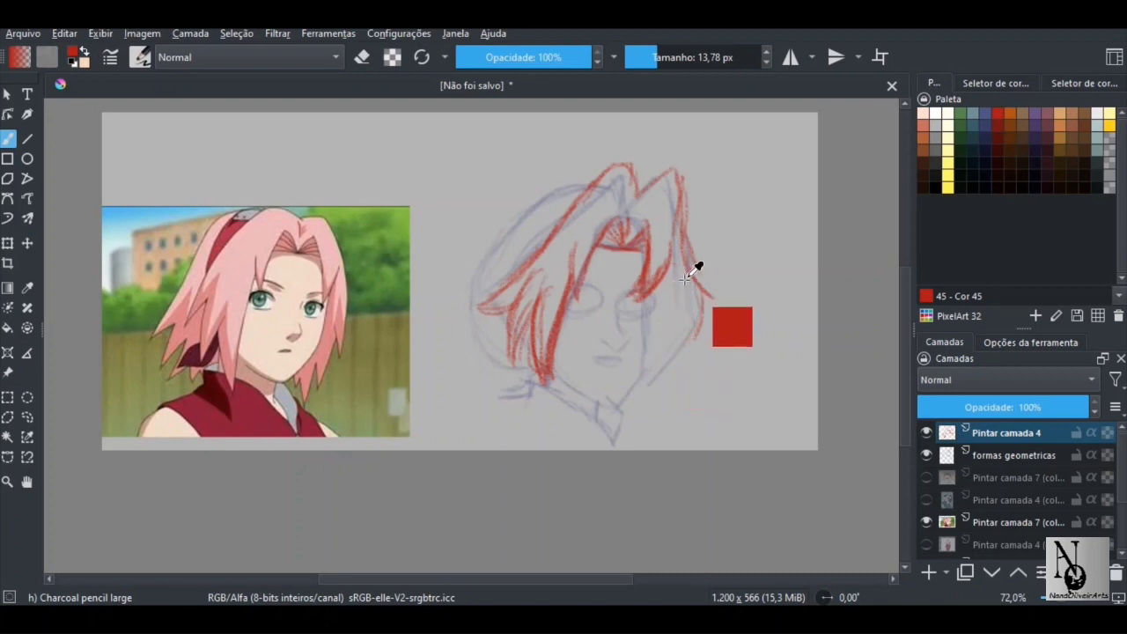
key("ctrl+z")
key("ctrl+z")
key("ctrl+z")
key("ctrl+z")
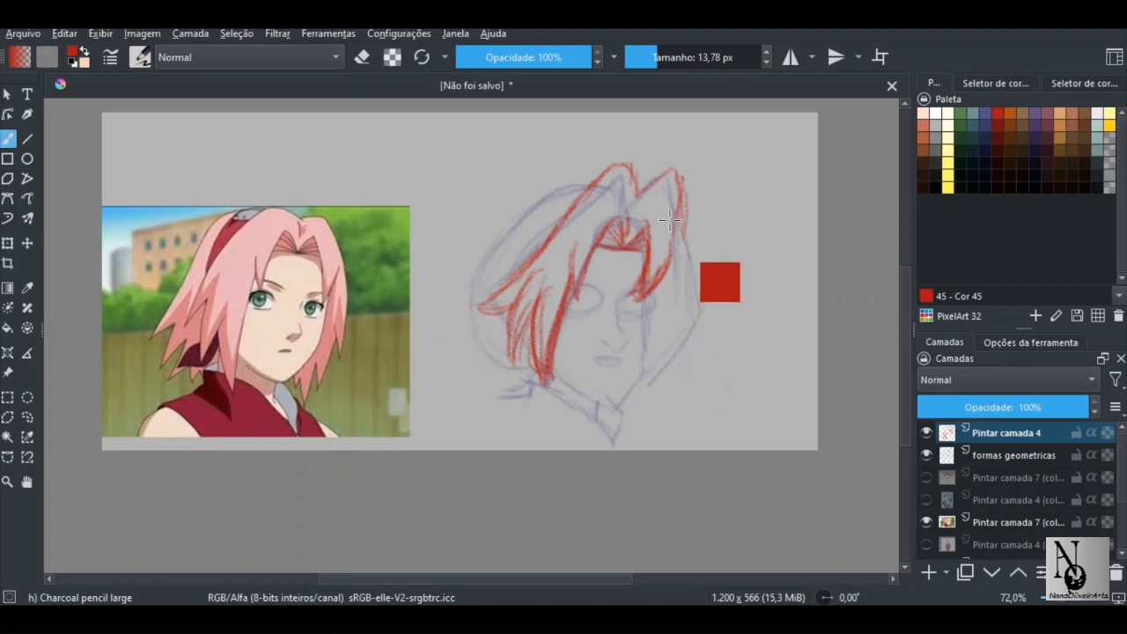
Step: Draw the right side section's outer edge in red down to its flared tip, with overlapping pointed strands beside the jaw
mouse_move(674, 184)
left_mouse_down()
mouse_move(683, 280)
mouse_move(709, 313)
mouse_move(683, 300)
mouse_move(651, 370)
left_mouse_up()
mouse_move(667, 313)
left_mouse_down()
mouse_move(654, 374)
mouse_move(631, 401)
mouse_move(640, 363)
left_mouse_up()
left_click_drag(652, 324, 644, 351)
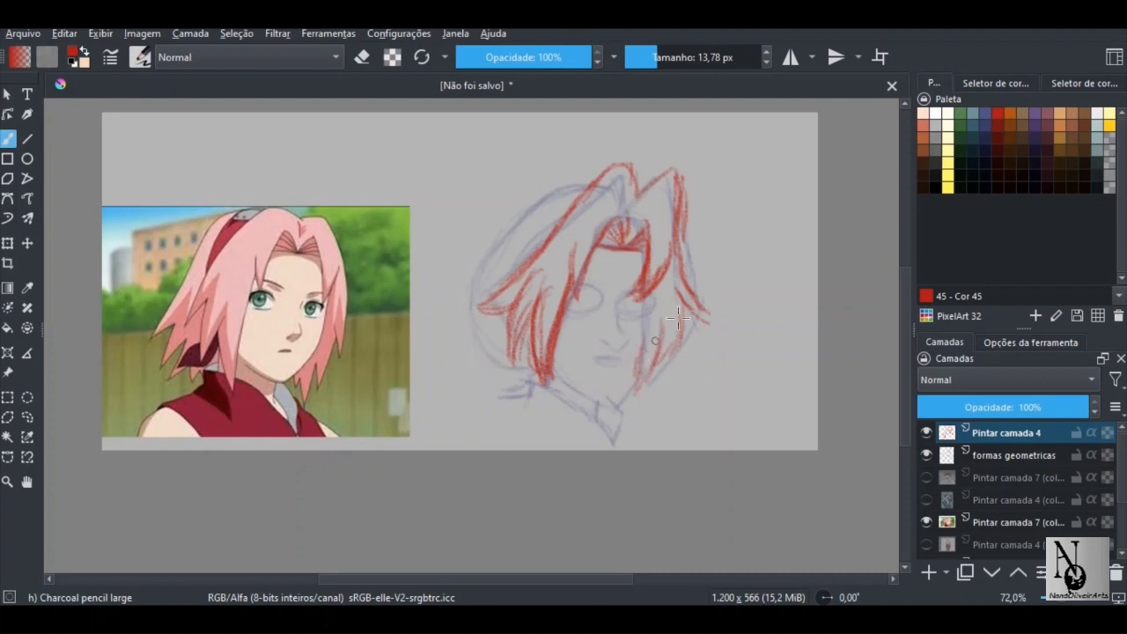
mouse_move(683, 307)
left_mouse_down()
mouse_move(659, 380)
mouse_move(641, 387)
left_mouse_up()
left_click_drag(659, 335, 632, 397)
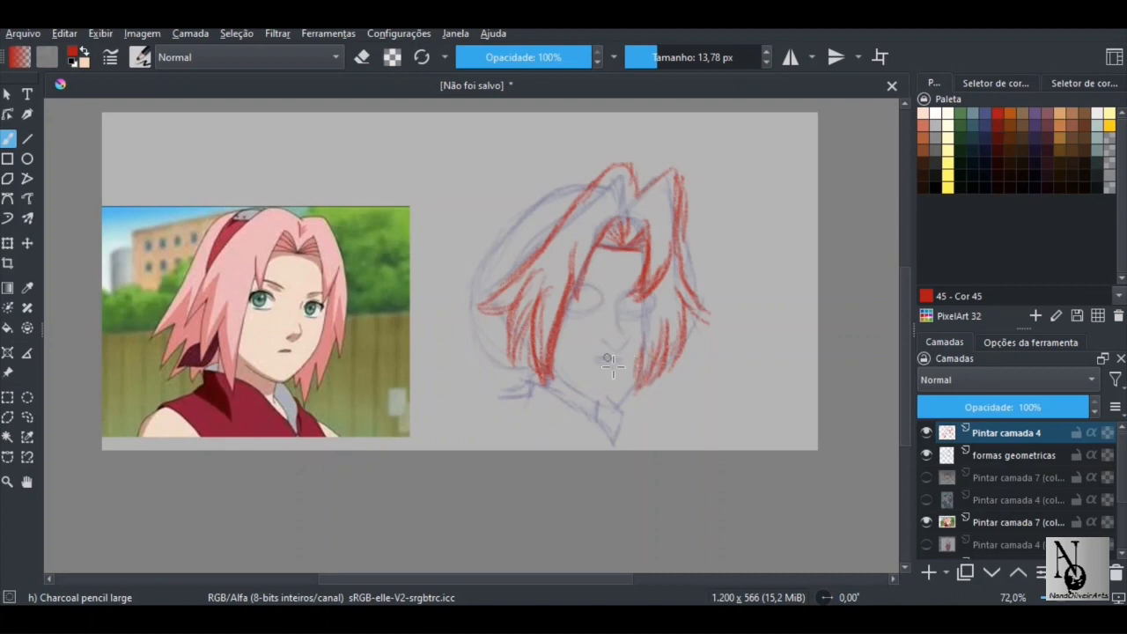
Step: Outline the back hair in red from the crown to its flared tip, ending in pointed locks near the neck
left_click_drag(620, 350, 635, 354)
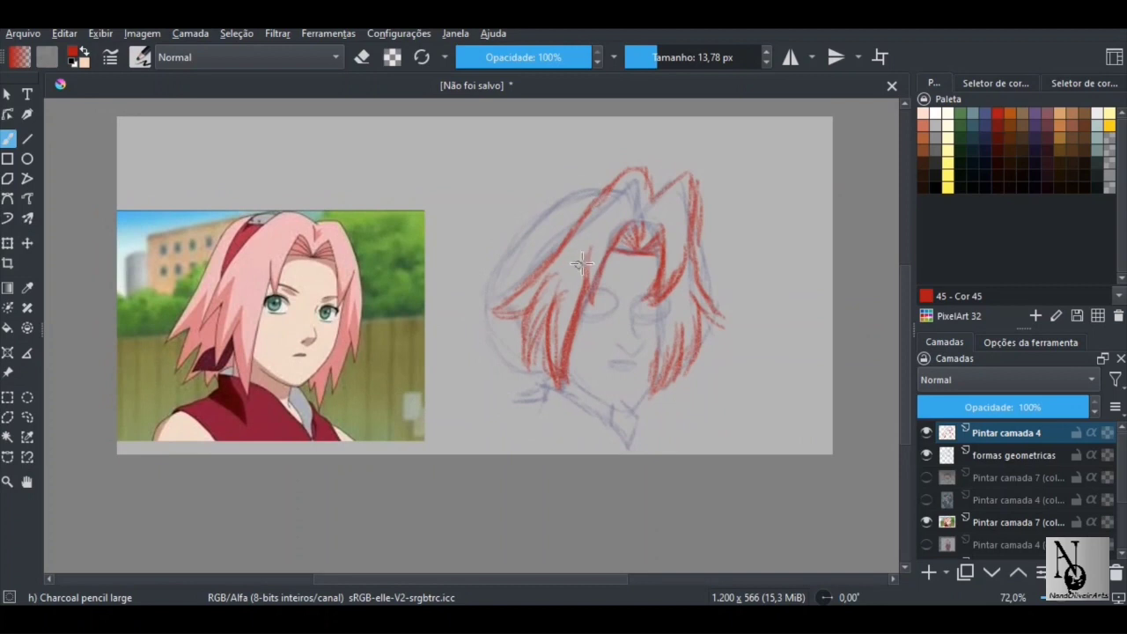
mouse_move(589, 187)
left_mouse_down()
mouse_move(562, 192)
mouse_move(574, 194)
left_mouse_up()
mouse_move(537, 227)
left_mouse_down()
mouse_move(482, 296)
mouse_move(439, 308)
mouse_move(472, 318)
mouse_move(467, 377)
left_mouse_up()
mouse_move(506, 317)
left_mouse_down()
mouse_move(480, 380)
mouse_move(510, 355)
mouse_move(483, 396)
mouse_move(493, 398)
left_mouse_up()
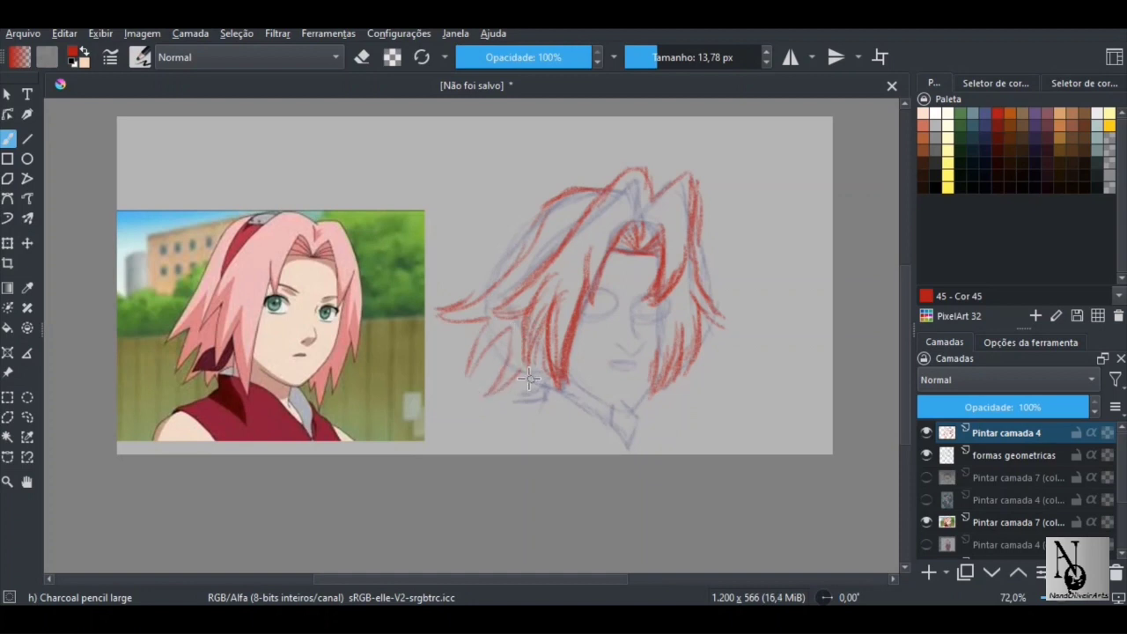
mouse_move(549, 361)
left_mouse_down()
mouse_move(528, 389)
mouse_move(539, 388)
left_mouse_up()
Step: Trace the eyes, nose, mouth, jaw, collar and neck line in red over the geometric guides
mouse_move(595, 292)
left_mouse_down()
mouse_move(610, 301)
mouse_move(592, 319)
left_mouse_up()
mouse_move(652, 293)
left_mouse_down()
mouse_move(652, 324)
mouse_move(664, 299)
mouse_move(641, 329)
mouse_move(635, 316)
mouse_move(645, 341)
mouse_move(635, 357)
mouse_move(615, 344)
mouse_move(632, 369)
mouse_move(627, 359)
mouse_move(610, 366)
mouse_move(664, 354)
mouse_move(668, 310)
mouse_move(653, 397)
mouse_move(636, 413)
mouse_move(568, 369)
mouse_move(590, 391)
mouse_move(650, 403)
mouse_move(618, 410)
mouse_move(566, 368)
mouse_move(611, 428)
left_mouse_up()
mouse_move(546, 386)
left_mouse_down()
mouse_move(614, 429)
mouse_move(630, 454)
left_mouse_up()
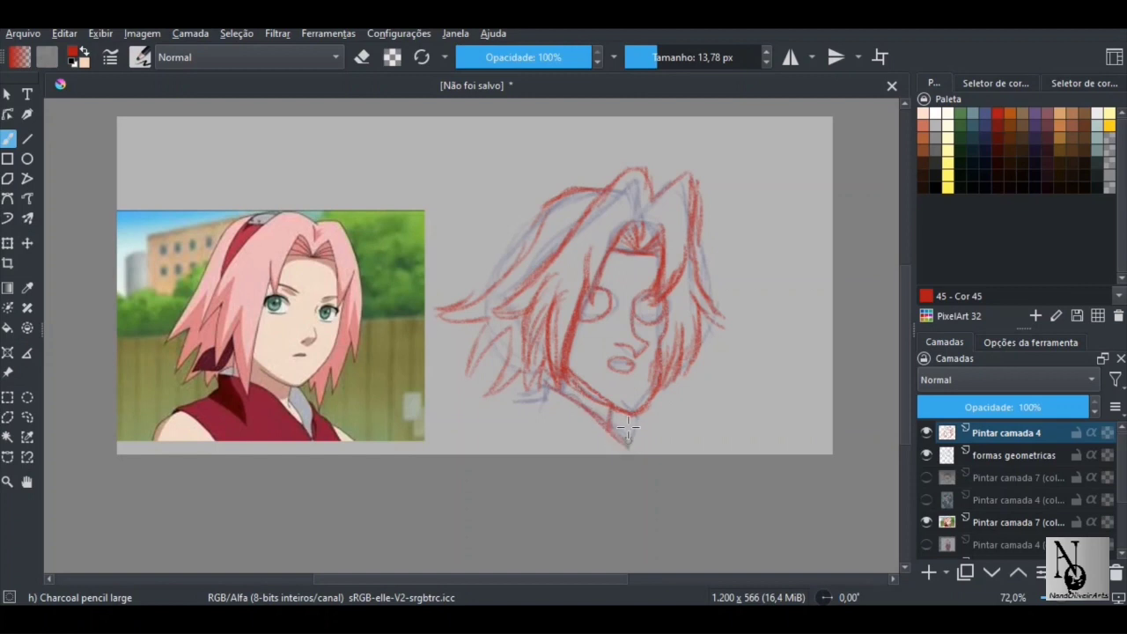
left_click_drag(528, 389, 526, 430)
Step: Add a red strand at the centre parting and reinforce the left side section's contour from the crown down to its strands
left_click_drag(523, 332, 499, 327)
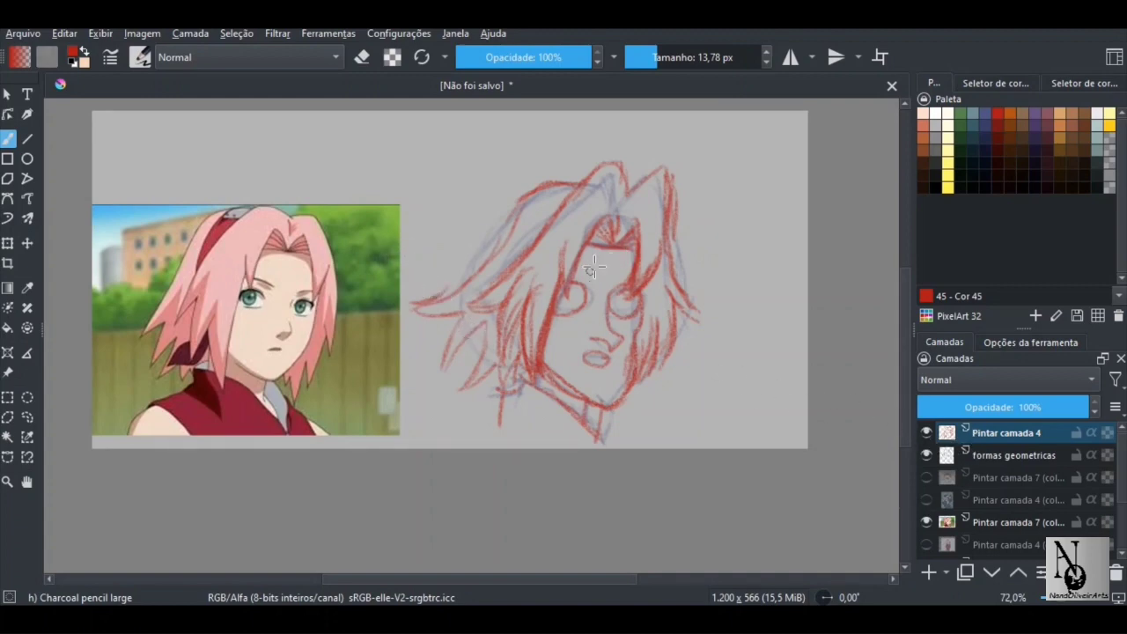
left_click_drag(621, 226, 626, 206)
mouse_move(581, 174)
left_mouse_down()
mouse_move(560, 211)
mouse_move(458, 310)
mouse_move(512, 361)
mouse_move(520, 338)
left_mouse_up()
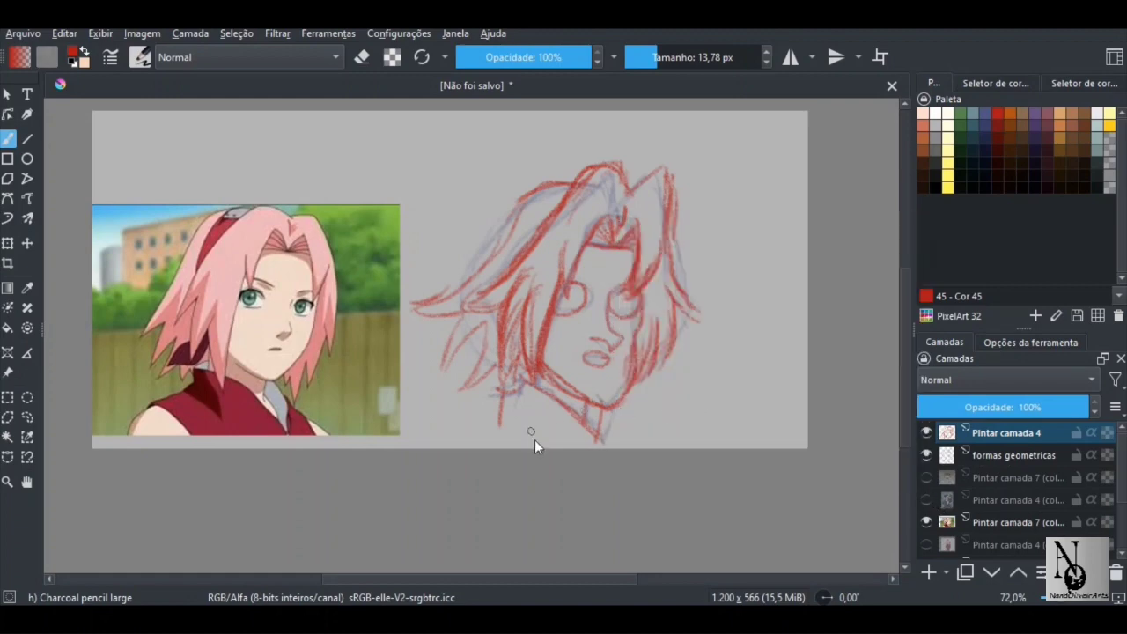
Step: Rename the layer with the red drawing as "esboço"
double_click(1013, 435)
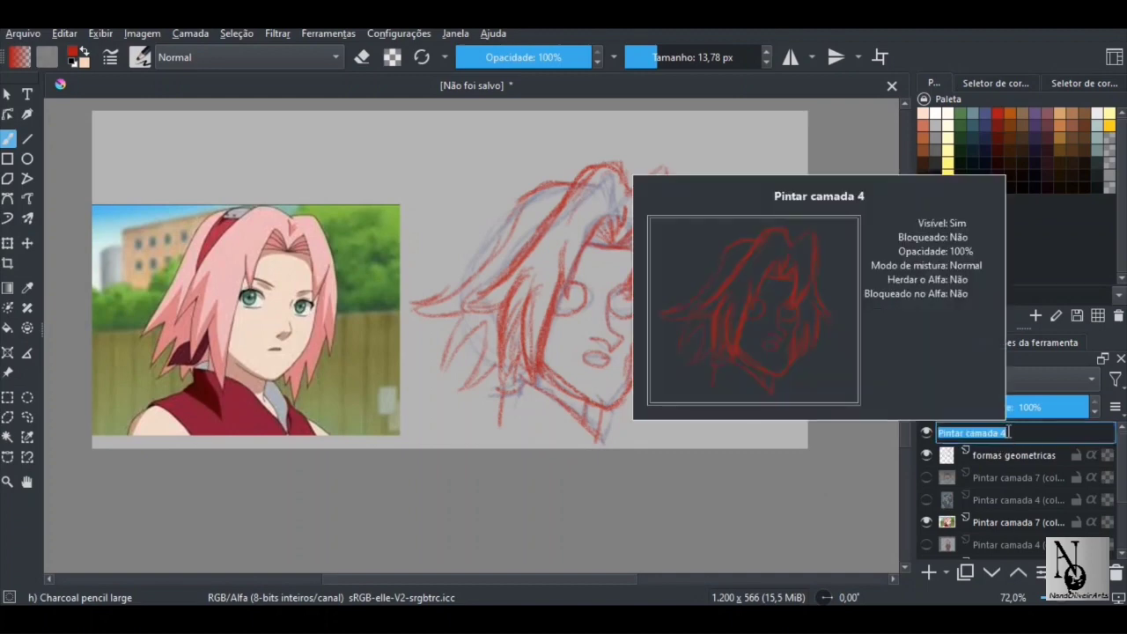
key("BackSpace")
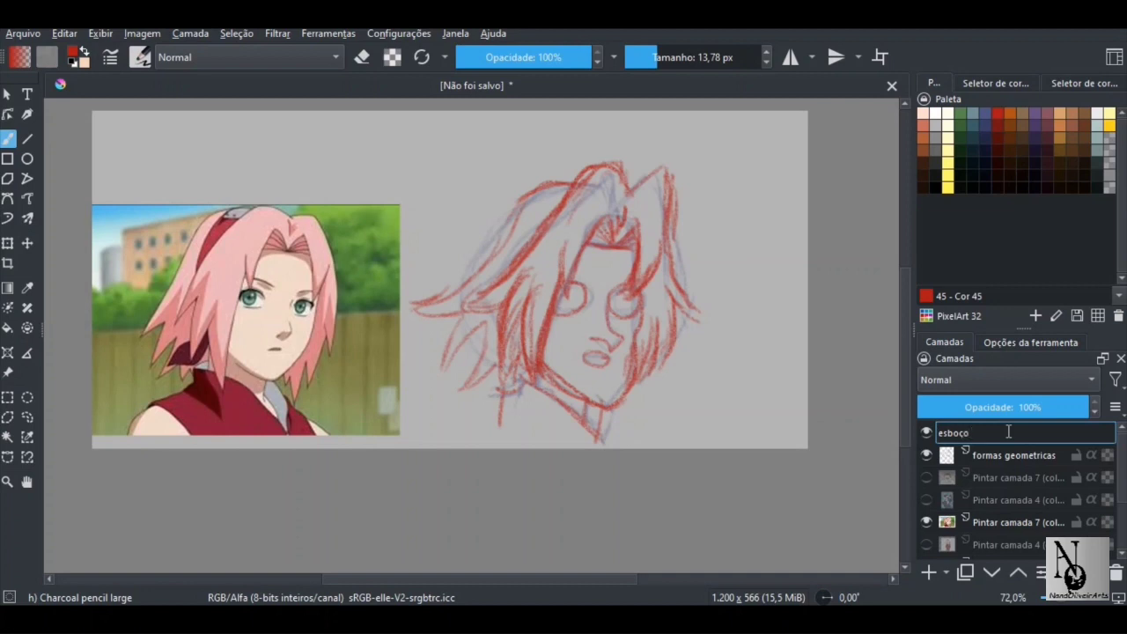
key("Return")
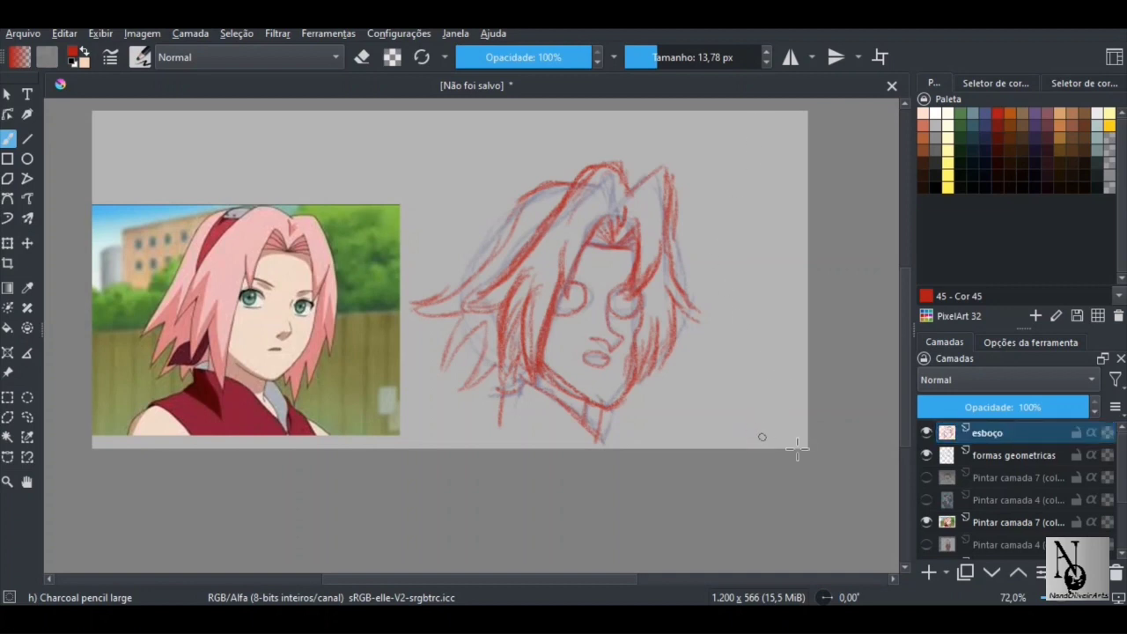
Step: Hide the "formas geometricas" layer and lower the "esboço" layer's opacity to 60%
left_click(927, 454)
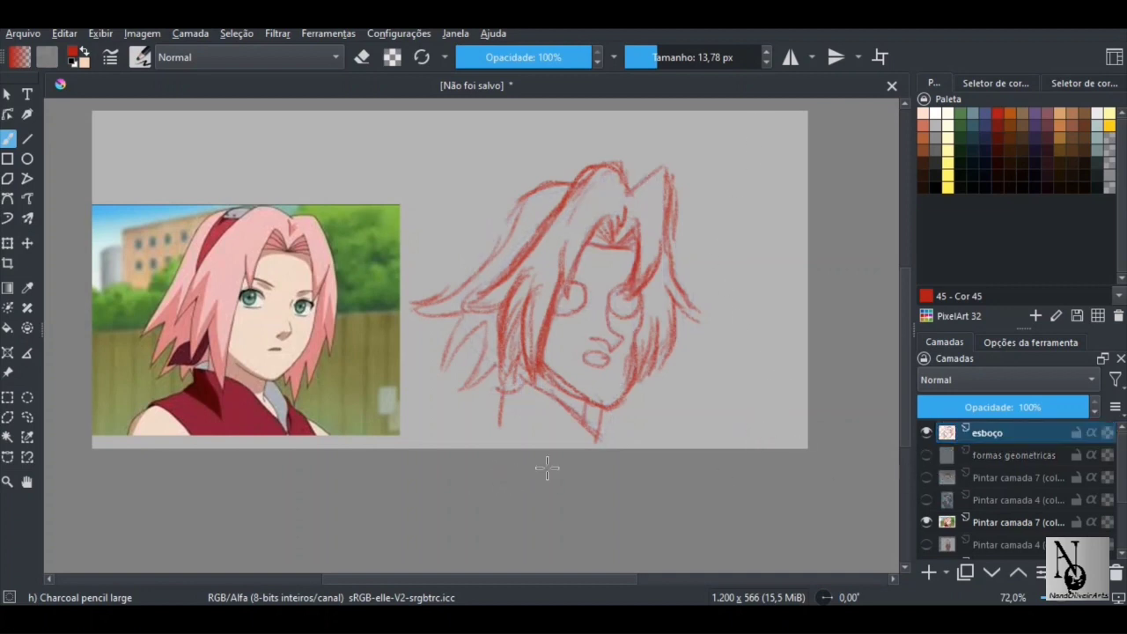
left_click_drag(1013, 408, 1020, 407)
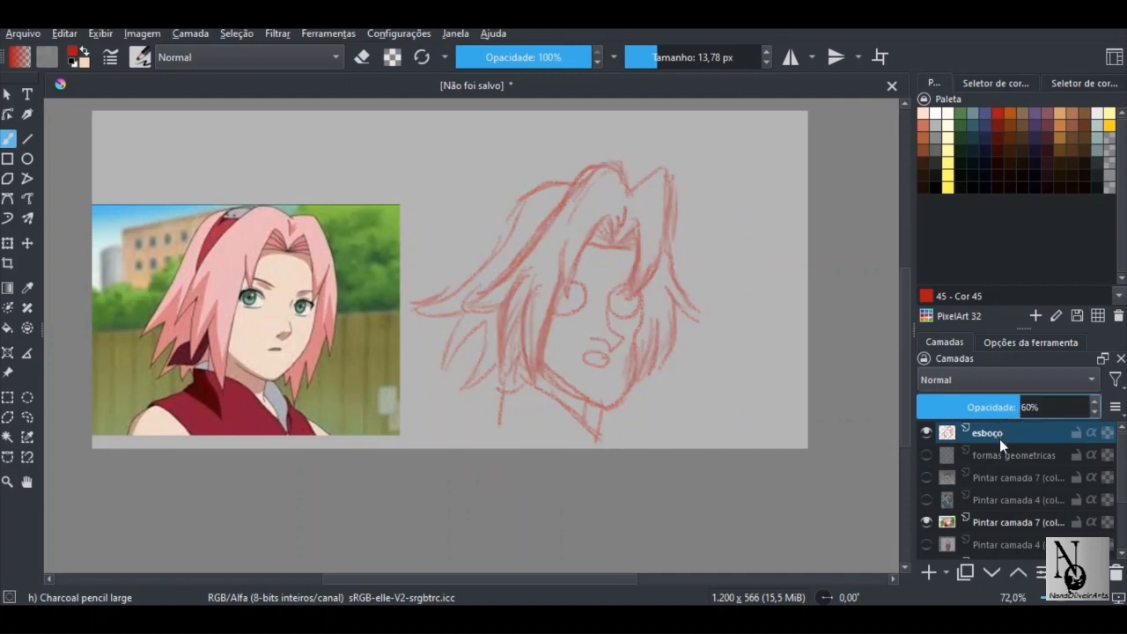
Step: Add a new paint layer and ink the curved lower edge of the forehead hairline in black at about 11.58 px
left_click(929, 570)
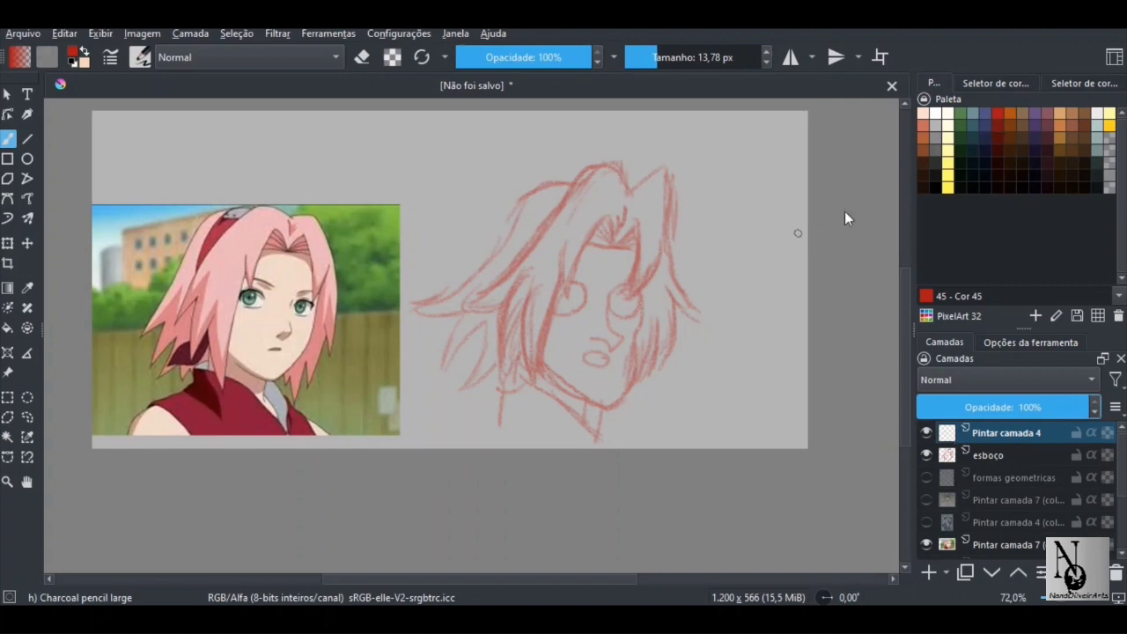
left_click(936, 188)
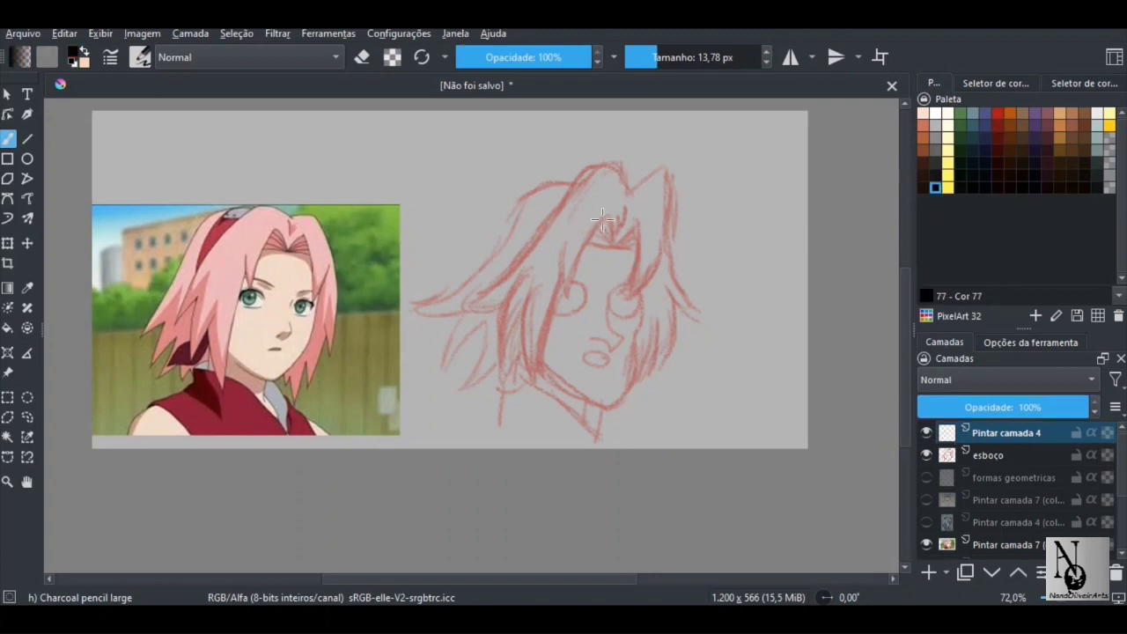
scroll(603, 218, "up", 6)
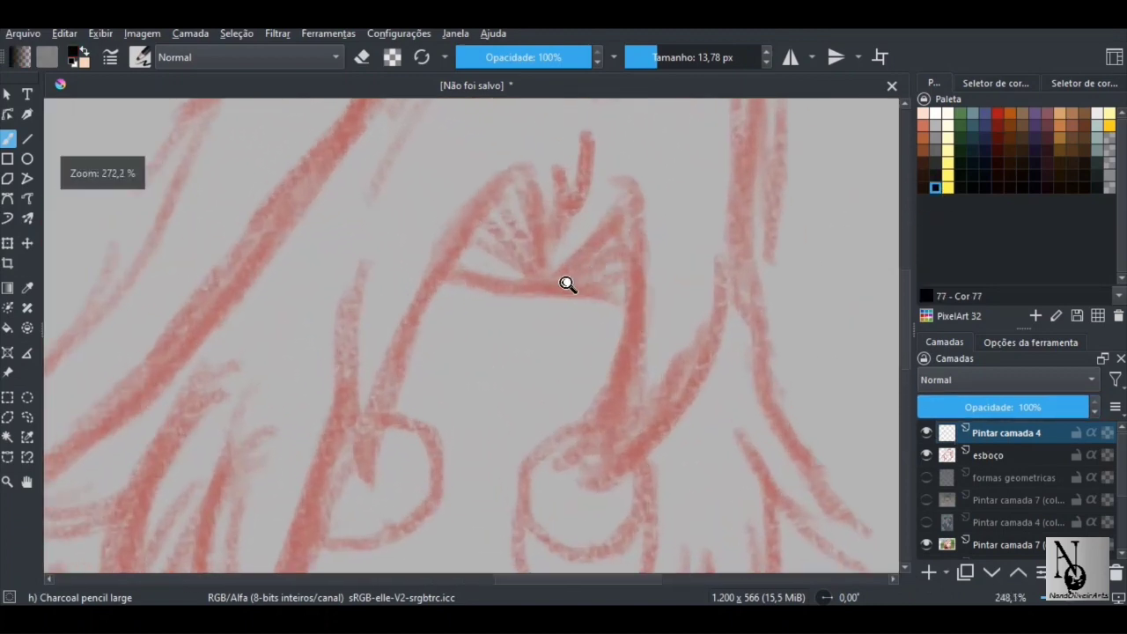
scroll(567, 285, "up", 2)
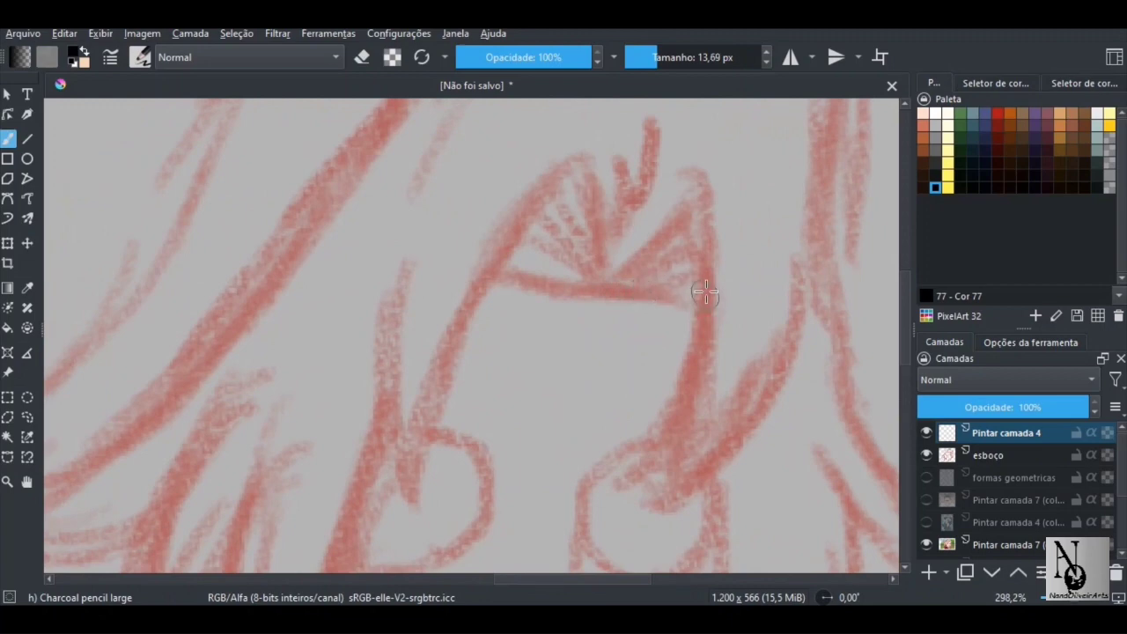
key("ctrl+z")
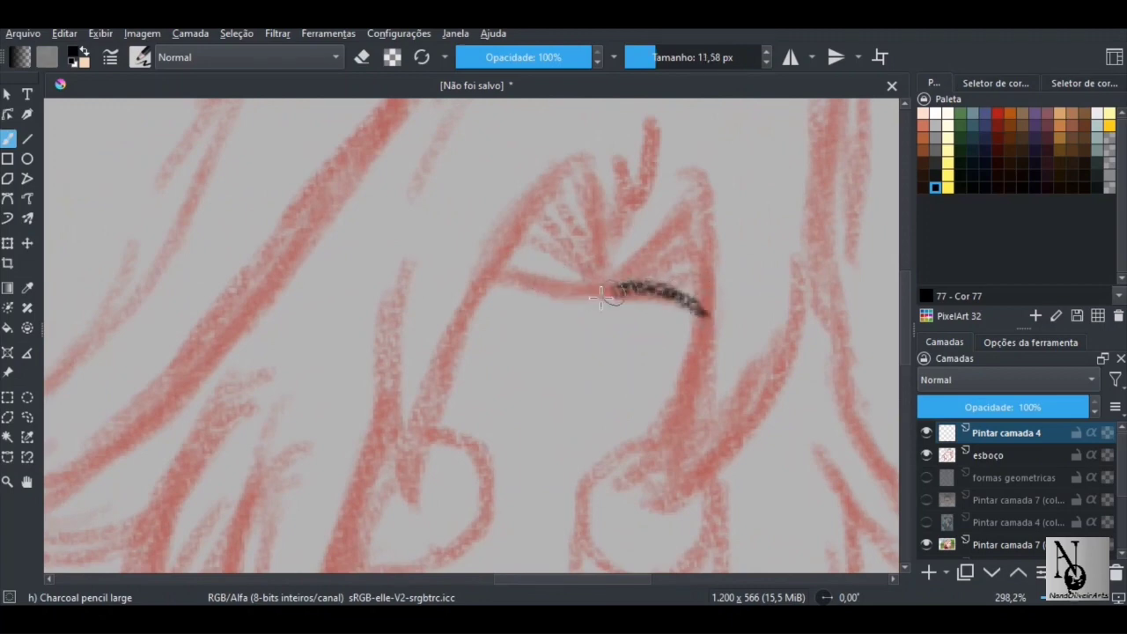
left_click_drag(486, 269, 599, 293)
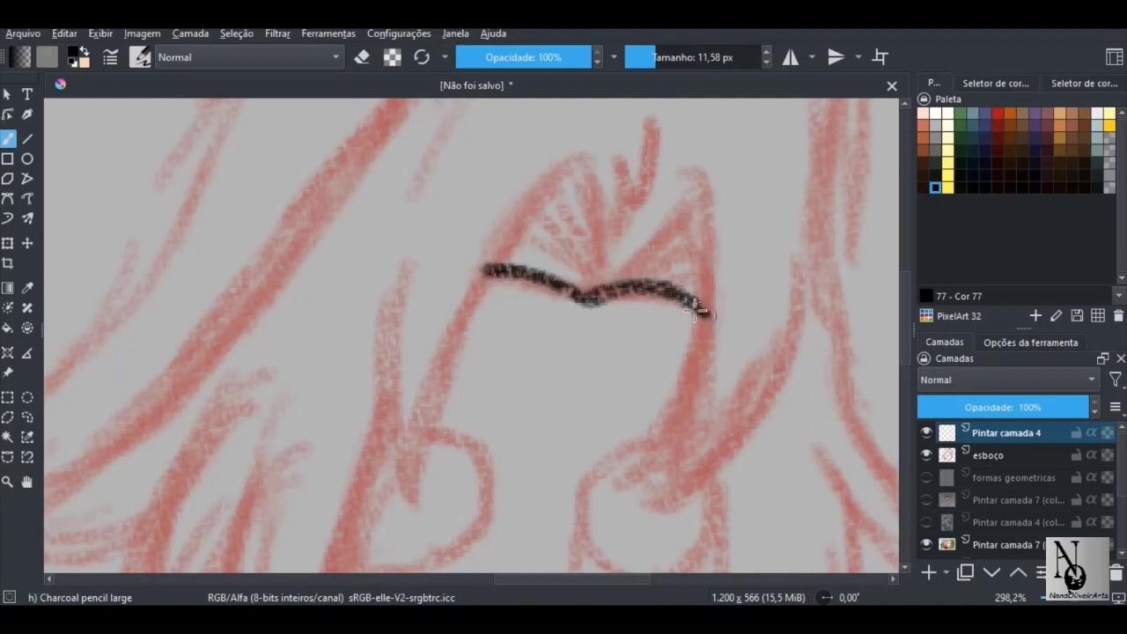
left_click_drag(696, 307, 709, 314)
Step: Ink the two fan-shaped hairline sections above the forehead in black, with a curved strand rising between them
left_click_drag(646, 267, 630, 314)
left_click_drag(678, 230, 599, 308)
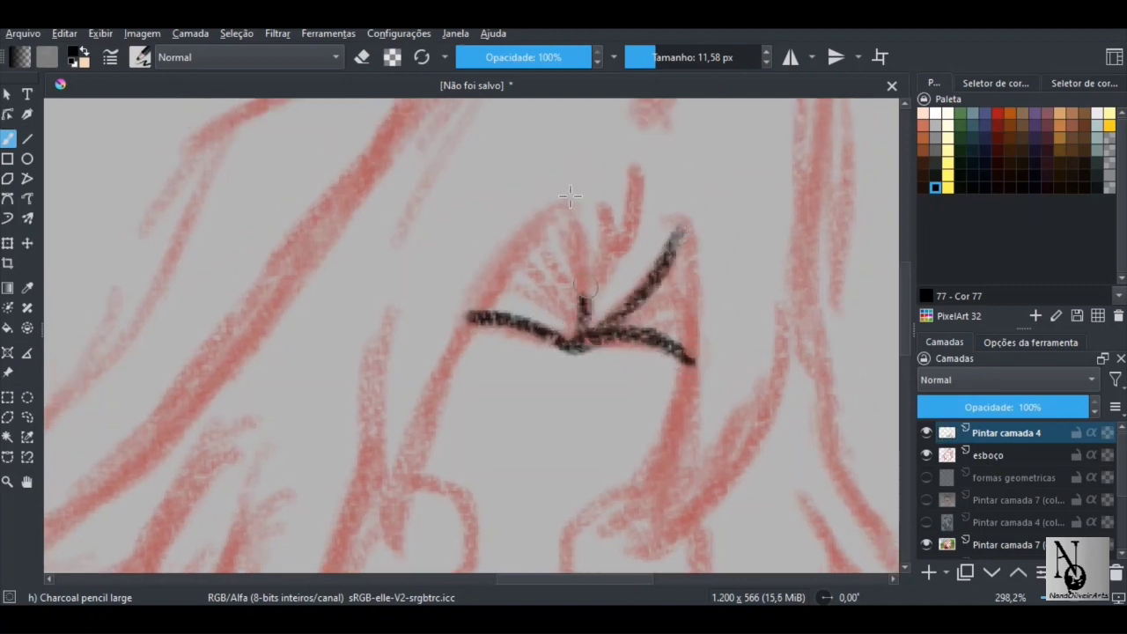
left_click_drag(570, 196, 583, 302)
mouse_move(469, 316)
left_mouse_down()
mouse_move(563, 197)
mouse_move(471, 314)
left_mouse_up()
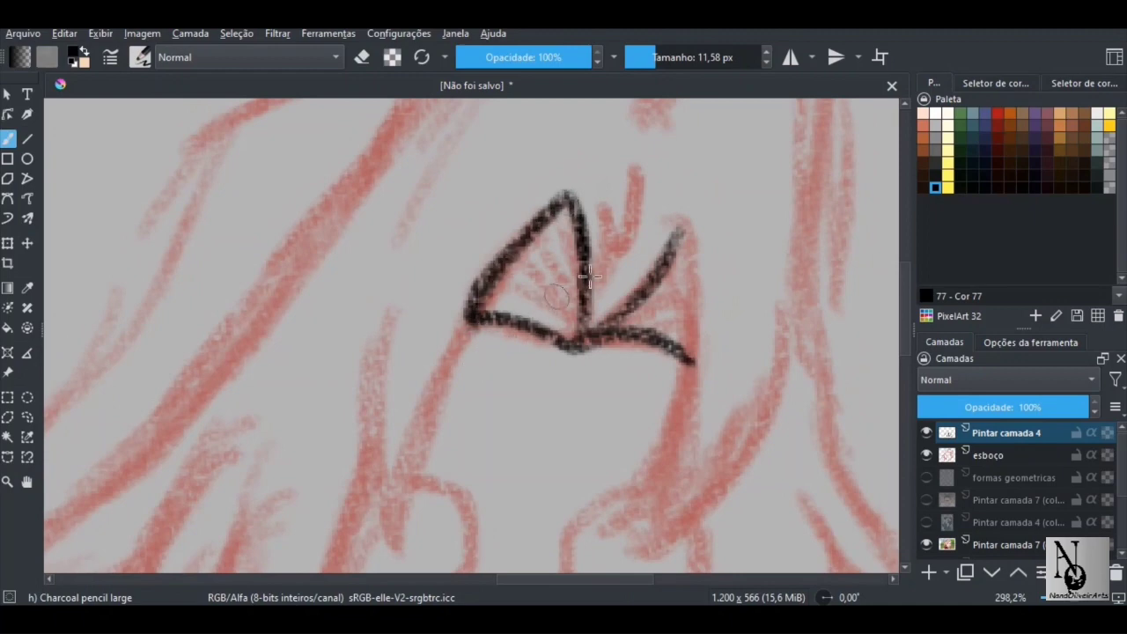
left_click_drag(685, 231, 573, 341)
left_click_drag(597, 280, 615, 168)
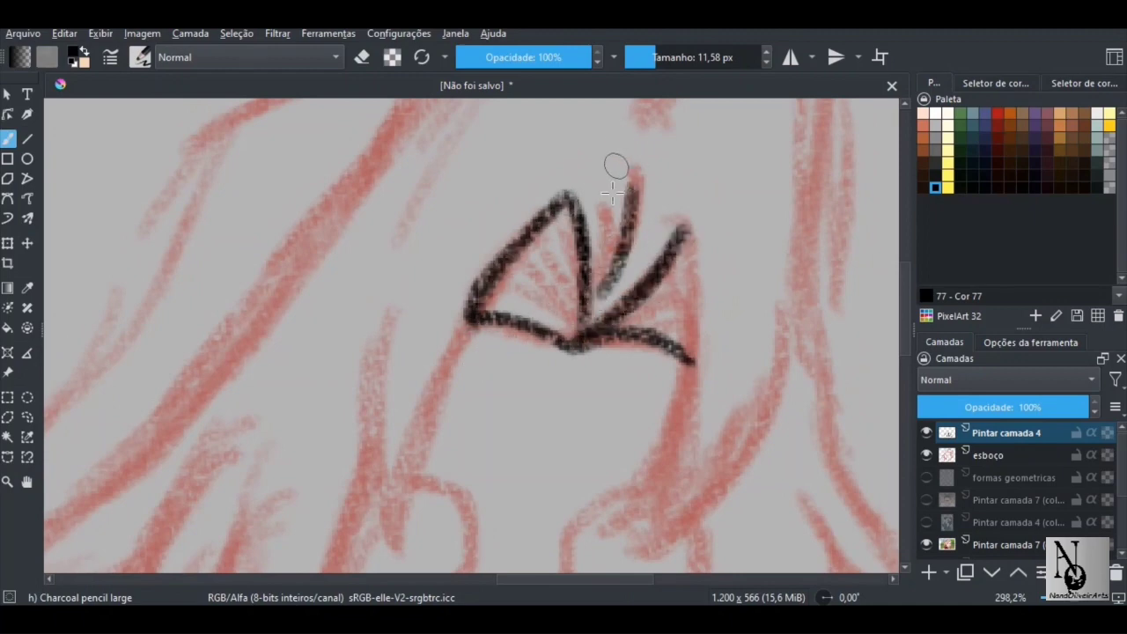
Step: Ink two pairs of short arched strokes in black on either side of the parting above the hairline
mouse_move(642, 208)
left_mouse_down()
mouse_move(631, 297)
mouse_move(703, 282)
left_mouse_up()
left_click_drag(542, 244, 631, 280)
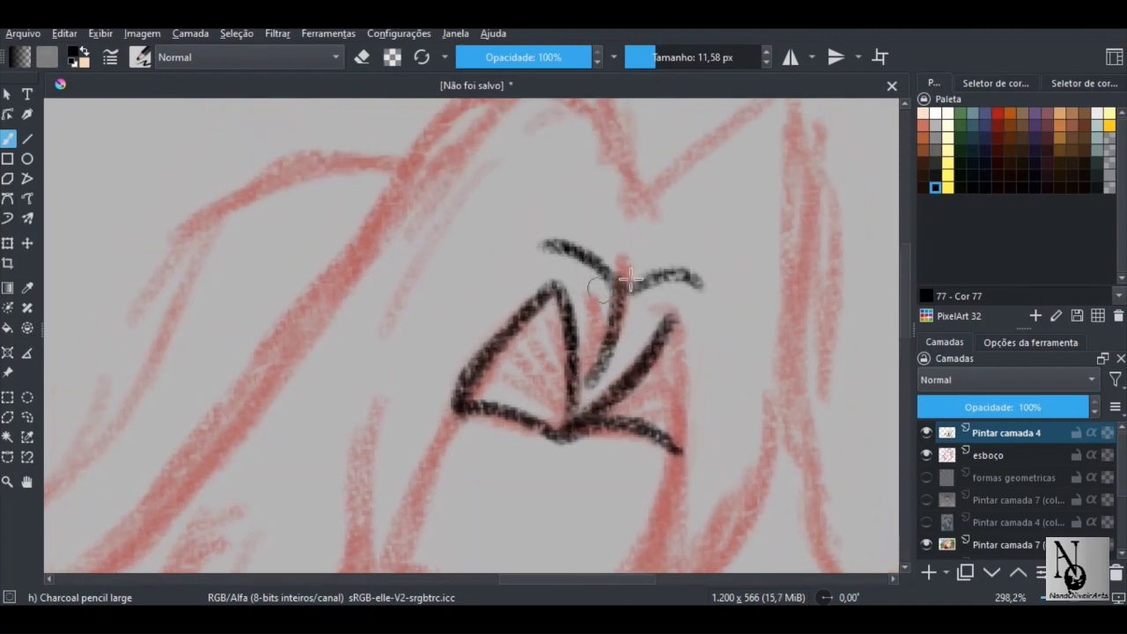
mouse_move(642, 231)
left_mouse_down()
mouse_move(696, 234)
mouse_move(548, 217)
left_mouse_up()
mouse_move(582, 296)
left_mouse_down()
mouse_move(529, 305)
mouse_move(651, 229)
mouse_move(651, 115)
mouse_move(659, 250)
left_mouse_up()
Step: Fill both fan-shaped hairline sections with thin black strands converging at the centre, using a brush of about 8.86 px
left_click_drag(621, 286, 614, 287)
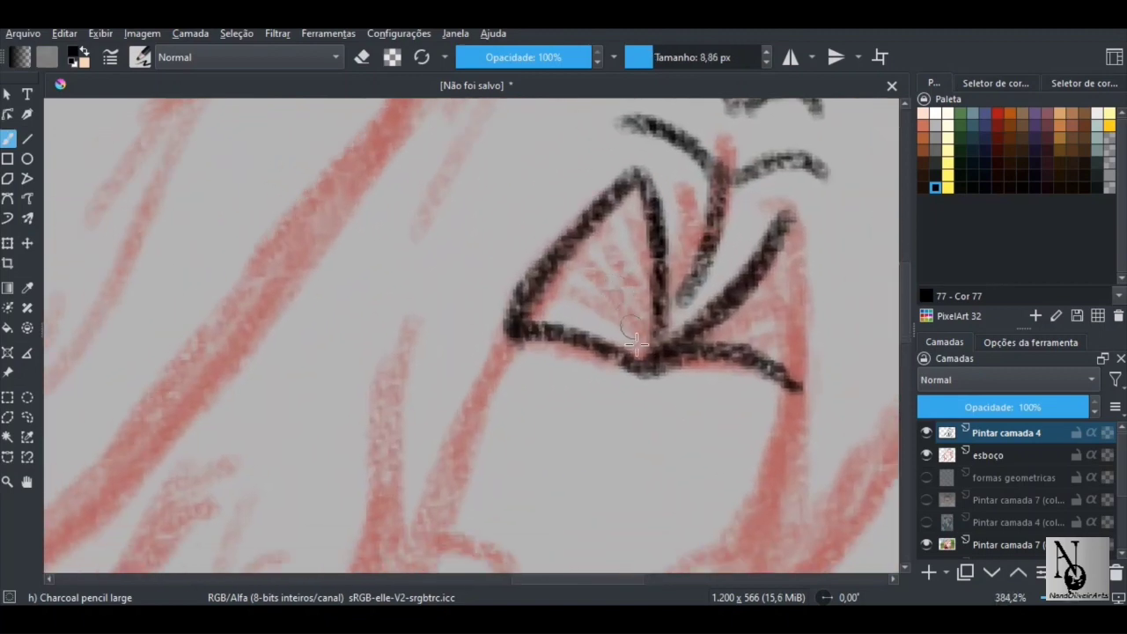
mouse_move(649, 354)
left_mouse_down()
mouse_move(571, 223)
mouse_move(642, 348)
left_mouse_up()
left_click_drag(563, 275, 629, 350)
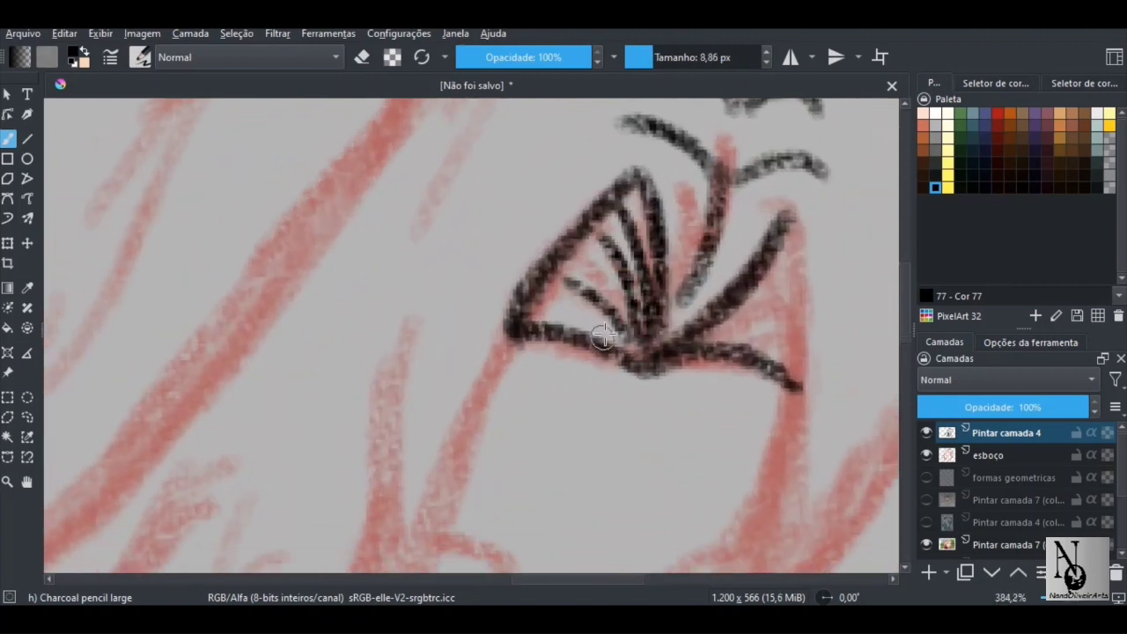
left_click_drag(529, 301, 622, 348)
mouse_move(708, 348)
left_mouse_down()
mouse_move(777, 355)
mouse_move(742, 349)
mouse_move(770, 347)
mouse_move(724, 333)
mouse_move(792, 321)
mouse_move(649, 388)
left_mouse_up()
Step: Try inking the left forehead strand in black with a 12.46 px brush on the rotated canvas, and undo those strokes
scroll(649, 387, "up", 4)
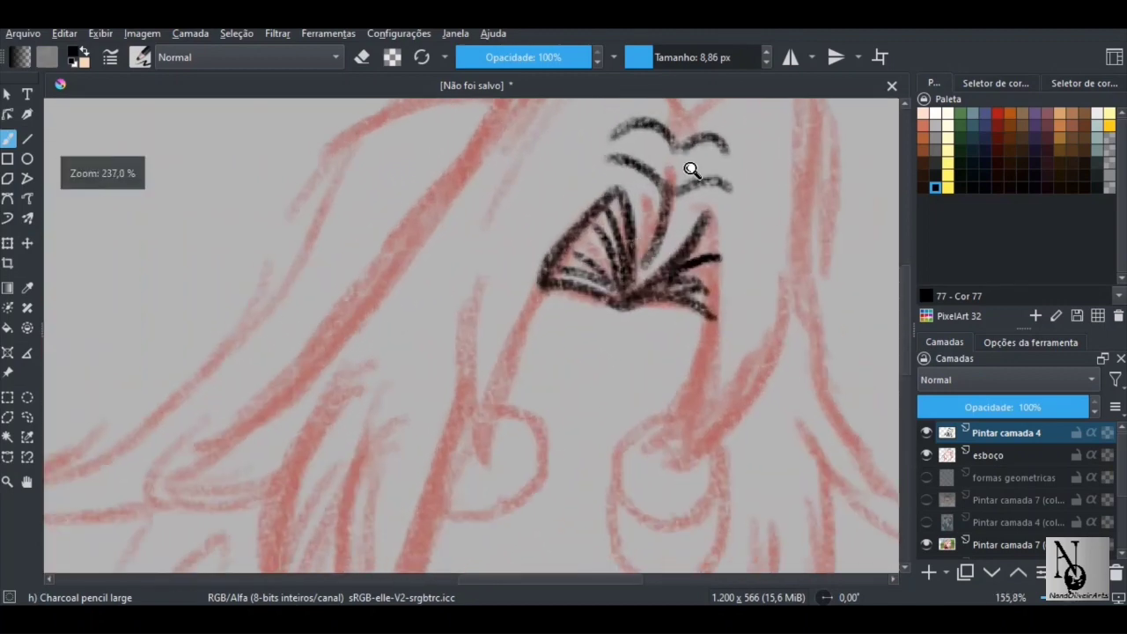
left_click_drag(510, 288, 589, 226)
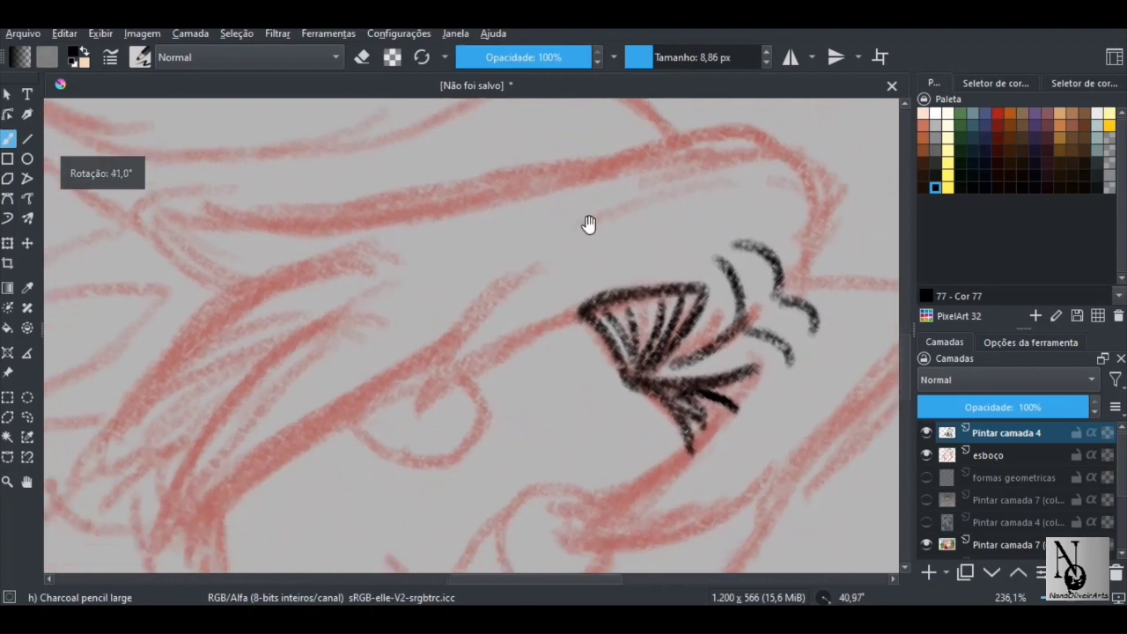
scroll(594, 275, "up", 1)
mouse_move(783, 216)
left_mouse_down()
mouse_move(627, 242)
mouse_move(507, 306)
mouse_move(446, 364)
mouse_move(677, 171)
left_mouse_up()
key("ctrl+z")
left_click_drag(448, 363, 560, 229)
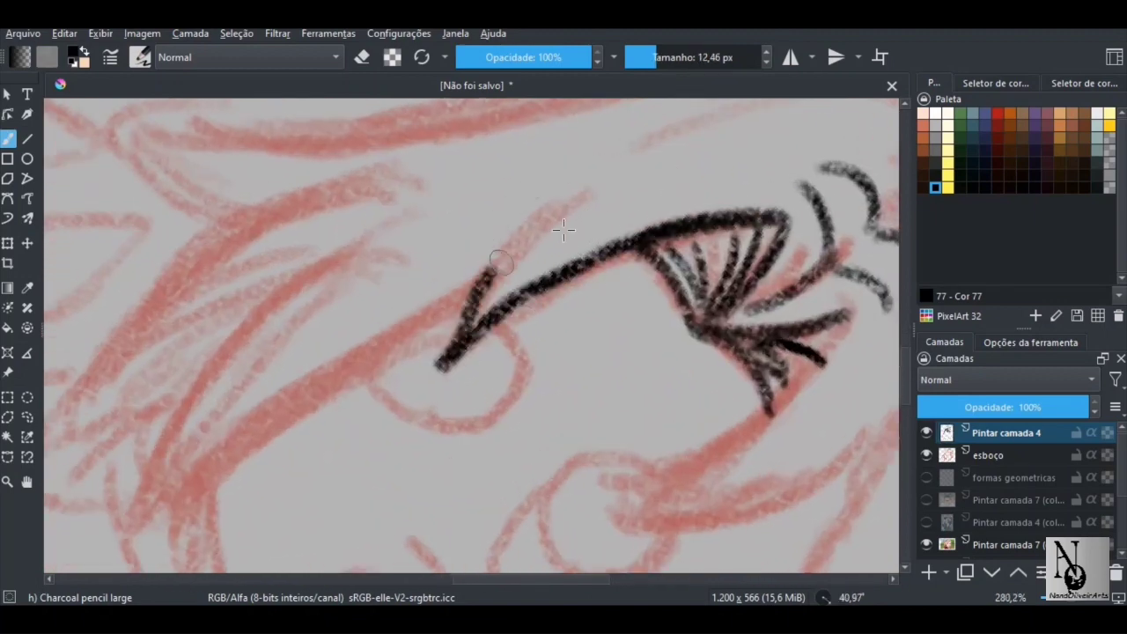
key("ctrl+z")
key("ctrl+z")
Step: Ink the left forehead strand as two curved black edges meeting in a point over the eye
mouse_move(745, 218)
left_mouse_down()
mouse_move(438, 420)
mouse_move(673, 139)
left_mouse_up()
key("ctrl+z")
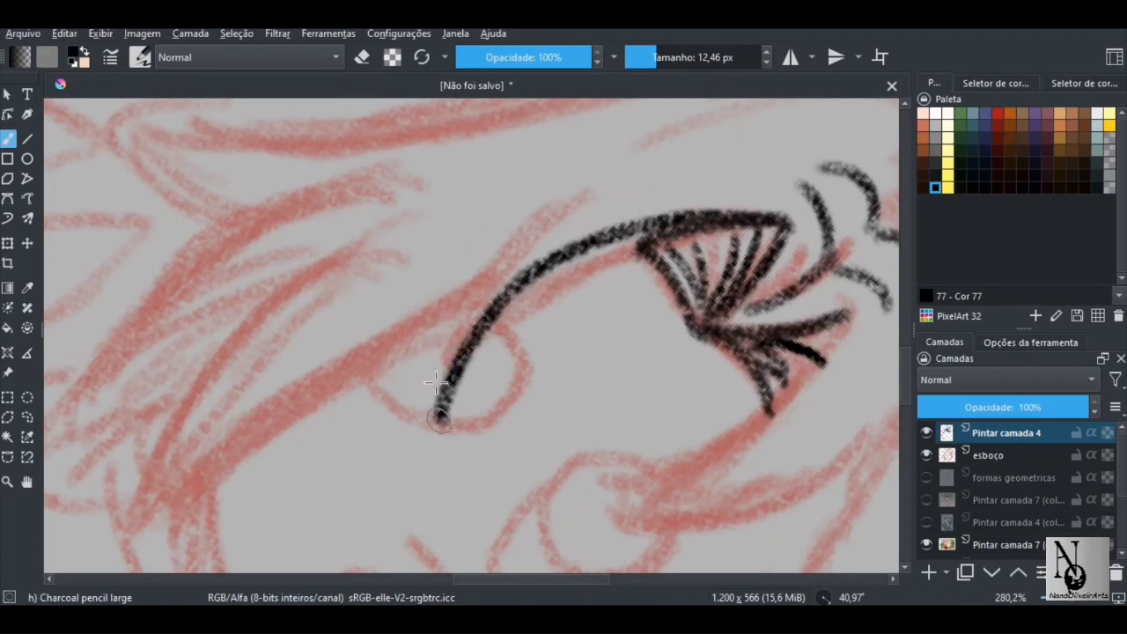
left_click_drag(438, 414, 586, 181)
Step: Ink the left side section's inner edge in black from the forehead strand down to the neck, using a 16.61 px brush
mouse_move(568, 259)
left_mouse_down()
mouse_move(413, 336)
mouse_move(473, 417)
mouse_move(443, 302)
mouse_move(435, 347)
mouse_move(420, 315)
mouse_move(533, 267)
left_mouse_up()
scroll(637, 225, "up", 3)
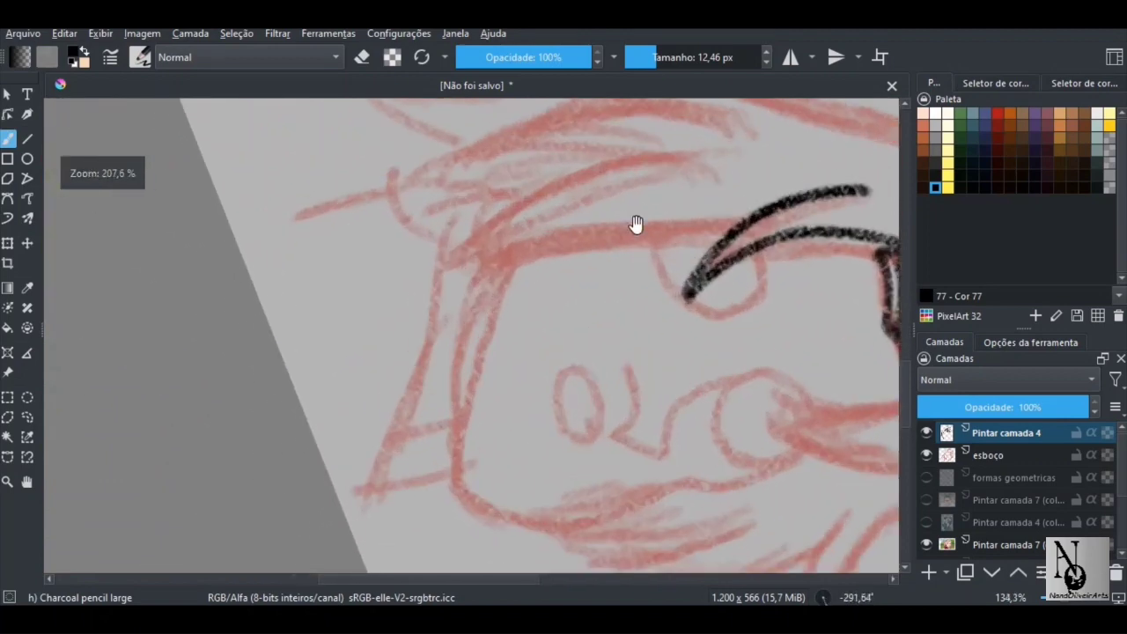
scroll(637, 225, "up", 1)
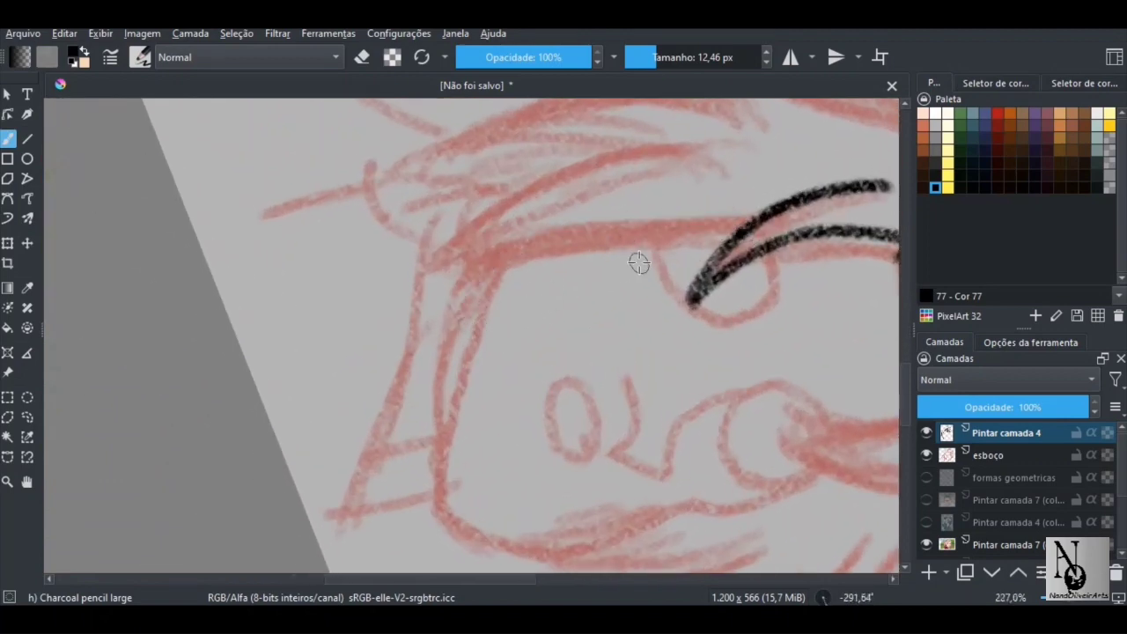
left_click_drag(735, 231, 441, 361)
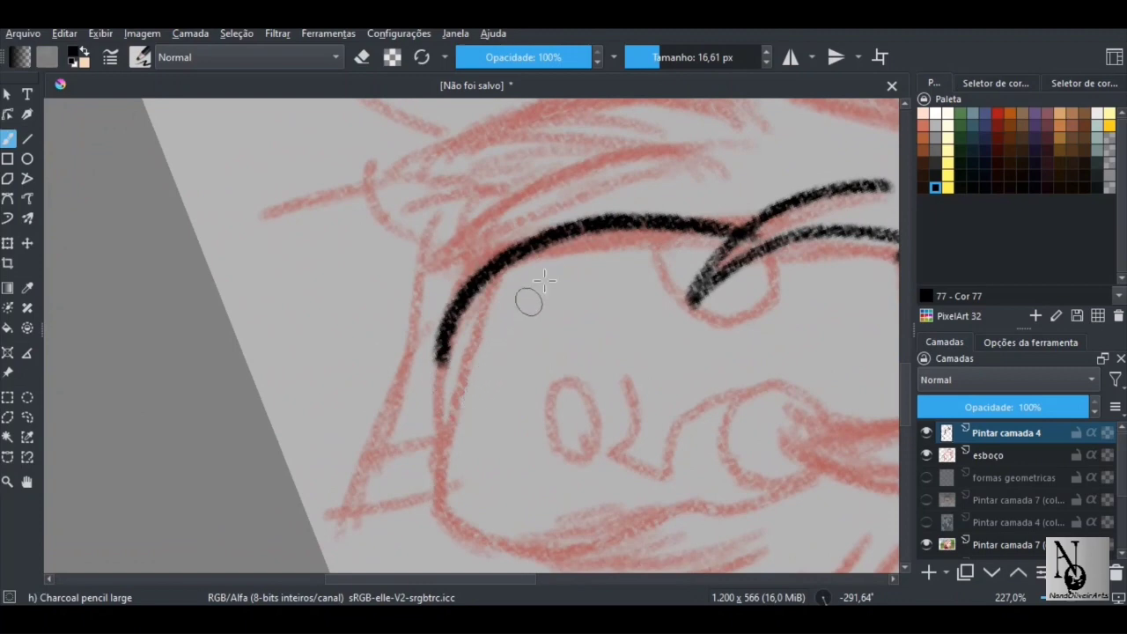
Step: Ink the left hair section's long outer edge from the crown to its side tip, closing the tip with a short edge at 12.80 px
mouse_move(544, 280)
left_mouse_down()
mouse_move(554, 237)
mouse_move(536, 274)
left_mouse_up()
mouse_move(628, 256)
left_mouse_down()
mouse_move(600, 168)
mouse_move(455, 194)
mouse_move(519, 247)
mouse_move(464, 385)
mouse_move(469, 352)
mouse_move(543, 249)
mouse_move(523, 297)
mouse_move(501, 221)
mouse_move(546, 182)
mouse_move(669, 202)
mouse_move(707, 243)
left_mouse_up()
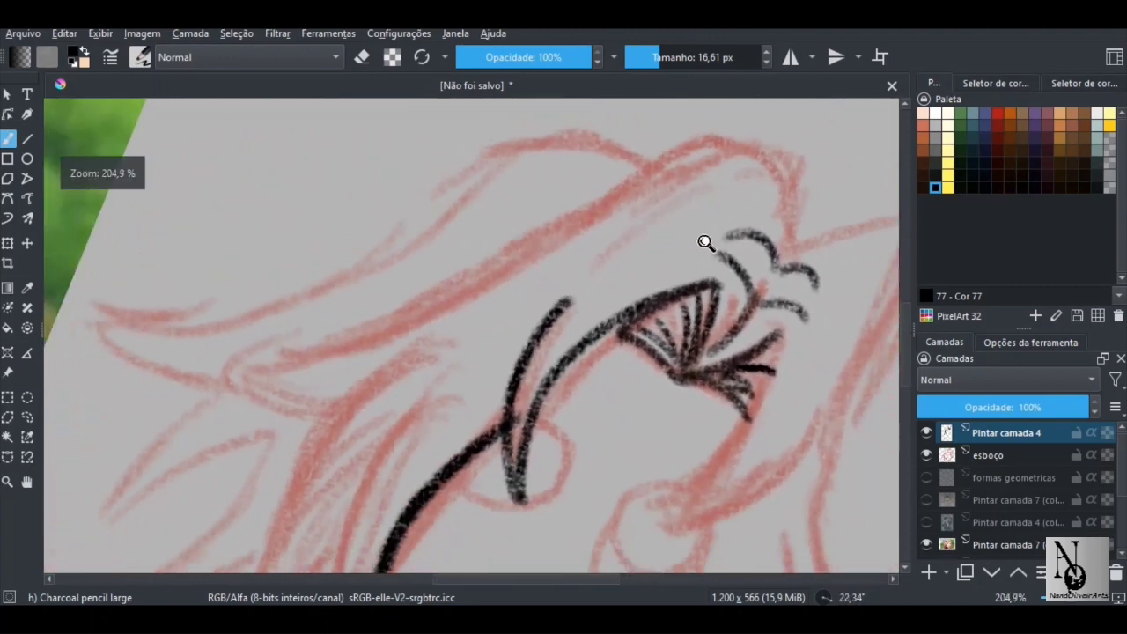
mouse_move(782, 250)
left_mouse_down()
mouse_move(793, 198)
mouse_move(696, 140)
mouse_move(506, 269)
mouse_move(251, 339)
left_mouse_up()
key("ctrl+z")
mouse_move(789, 170)
left_mouse_down()
mouse_move(738, 131)
mouse_move(256, 352)
left_mouse_up()
mouse_move(580, 313)
left_mouse_down()
mouse_move(534, 246)
mouse_move(523, 296)
mouse_move(452, 238)
mouse_move(381, 243)
mouse_move(372, 196)
left_mouse_up()
mouse_move(350, 309)
left_mouse_down("shift")
mouse_move(301, 319)
mouse_move(400, 350)
left_mouse_up("shift")
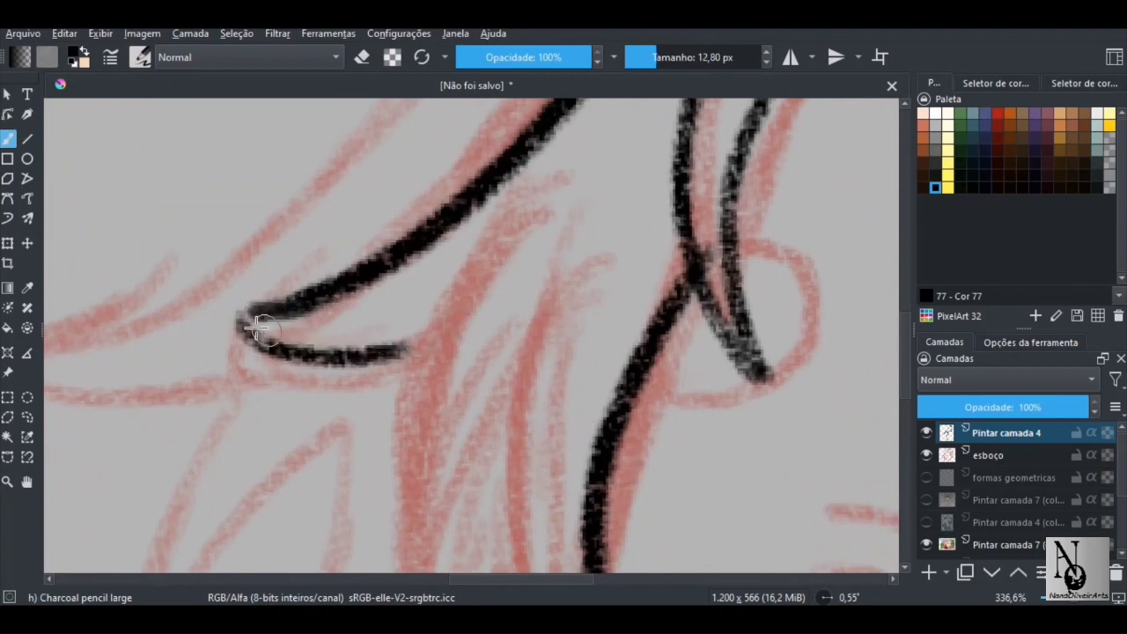
left_click_drag(252, 326, 388, 348)
Step: Try inking the outer curve of the side strand below that tip on the rotated canvas, and undo the strokes
mouse_move(426, 311)
left_mouse_down("ctrl")
mouse_move(337, 330)
mouse_move(354, 272)
mouse_move(432, 292)
mouse_move(420, 262)
left_mouse_up("ctrl")
mouse_move(637, 265)
left_mouse_down()
mouse_move(569, 263)
mouse_move(354, 407)
left_mouse_up()
key("ctrl+z")
left_click_drag(641, 259, 357, 388)
key("ctrl+z")
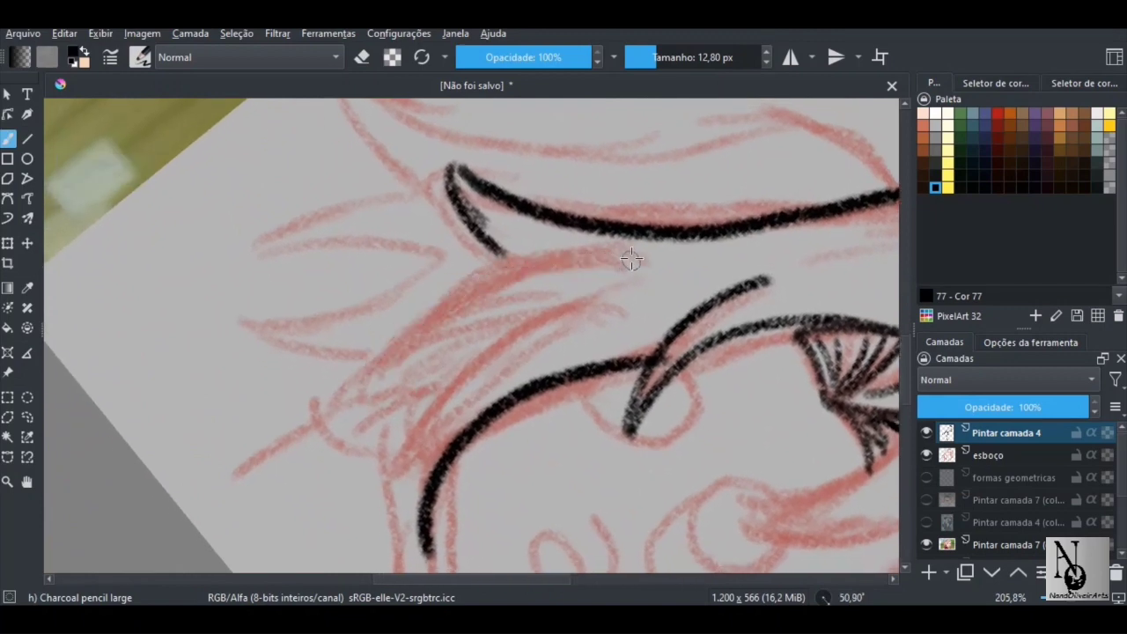
Step: Ink the side strand below the tip as two black curves meeting in a point, using the 12.80 px brush
mouse_move(632, 260)
left_mouse_down()
mouse_move(549, 253)
mouse_move(340, 402)
left_mouse_up()
key("ctrl+z")
left_click_drag(621, 262, 359, 354)
key("ctrl+z")
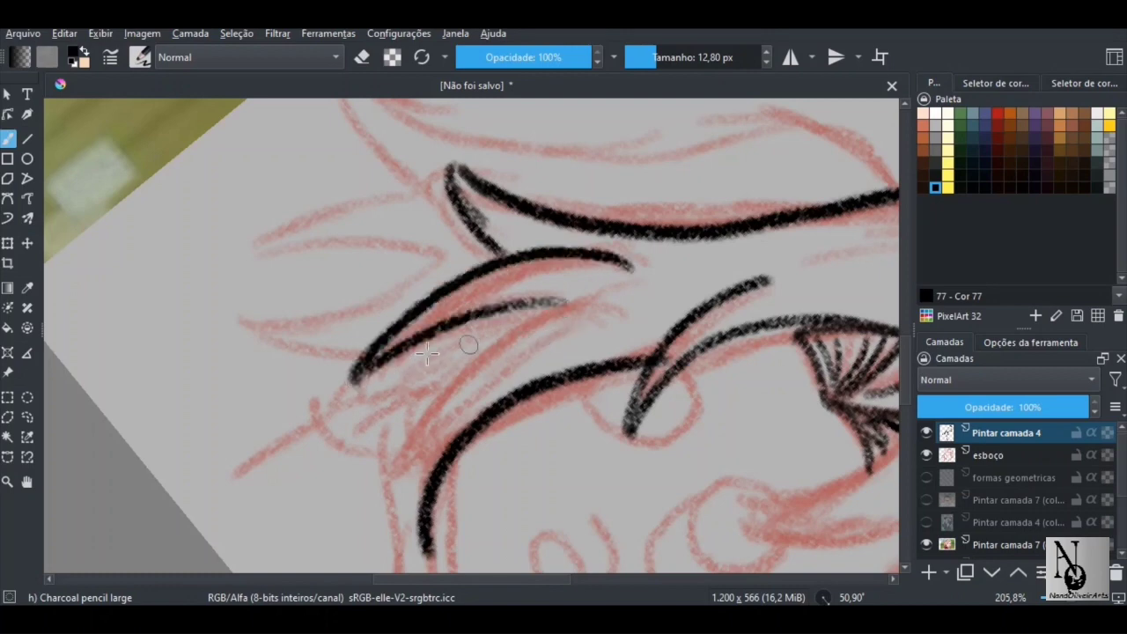
mouse_move(543, 310)
left_mouse_down()
mouse_move(556, 275)
mouse_move(418, 434)
mouse_move(550, 321)
left_mouse_up()
key("ctrl+z")
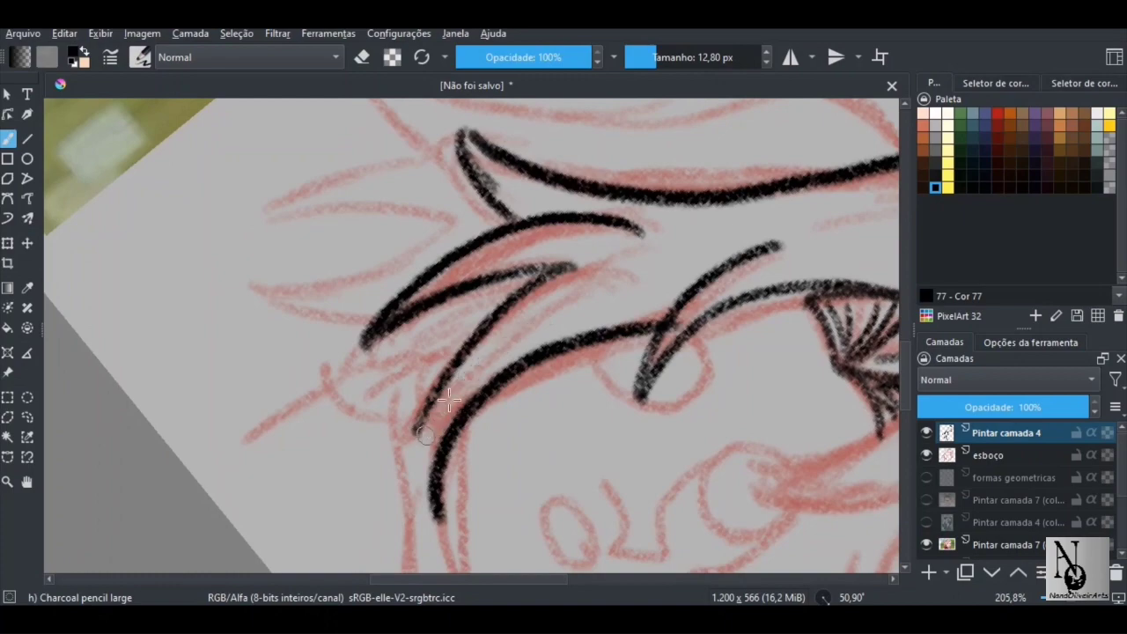
Step: Ink the next pointed strand beside the cheek, with its inner edge running parallel to the face line
mouse_move(425, 430)
left_mouse_down()
mouse_move(572, 324)
mouse_move(440, 367)
mouse_move(486, 426)
mouse_move(456, 392)
left_mouse_up()
left_click_drag(464, 380, 428, 513)
Step: Ink the outer edge of the back hair section in black down to its side tip, using a 16.13 px brush
mouse_move(476, 338)
left_mouse_down()
mouse_move(396, 255)
mouse_move(393, 264)
mouse_move(448, 181)
mouse_move(485, 255)
mouse_move(498, 335)
mouse_move(466, 239)
mouse_move(629, 216)
mouse_move(399, 322)
left_mouse_up()
key("ctrl+z")
mouse_move(660, 192)
left_mouse_down()
mouse_move(373, 333)
mouse_move(390, 287)
mouse_move(376, 336)
mouse_move(390, 358)
mouse_move(365, 344)
left_mouse_up()
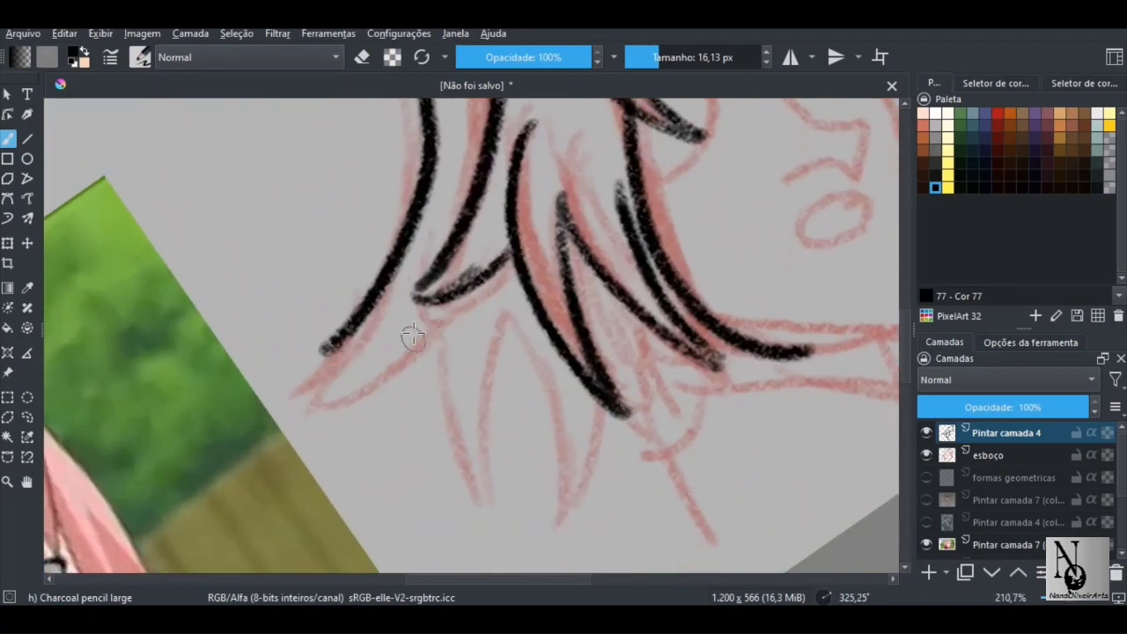
left_click_drag(440, 319, 296, 360)
mouse_move(405, 349)
left_mouse_down()
mouse_move(467, 230)
mouse_move(475, 306)
left_mouse_up()
Step: Ink the pointed back strands below the side tip with thinner black curves, using a 10.88 px brush
mouse_move(367, 361)
left_mouse_down()
mouse_move(361, 373)
mouse_move(375, 402)
mouse_move(527, 346)
mouse_move(387, 503)
left_mouse_up()
key("ctrl+z")
left_click_drag(512, 352, 363, 511)
left_click_drag(437, 457, 409, 333)
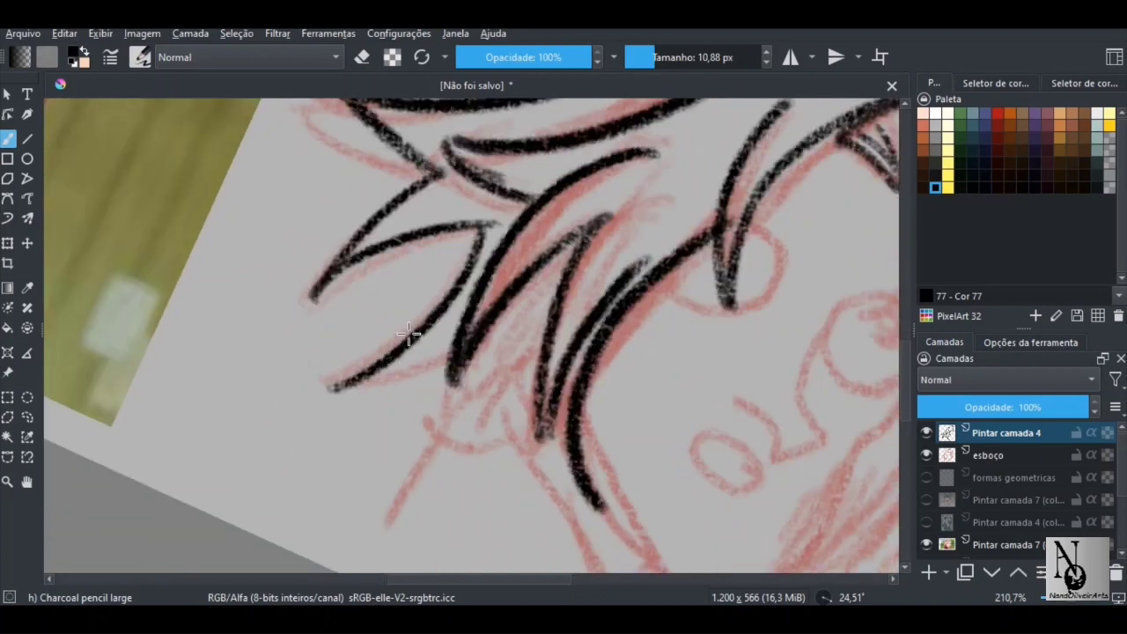
left_click_drag(352, 383, 427, 357)
mouse_move(508, 342)
left_mouse_down()
mouse_move(477, 328)
mouse_move(426, 398)
mouse_move(396, 368)
mouse_move(290, 333)
left_mouse_up()
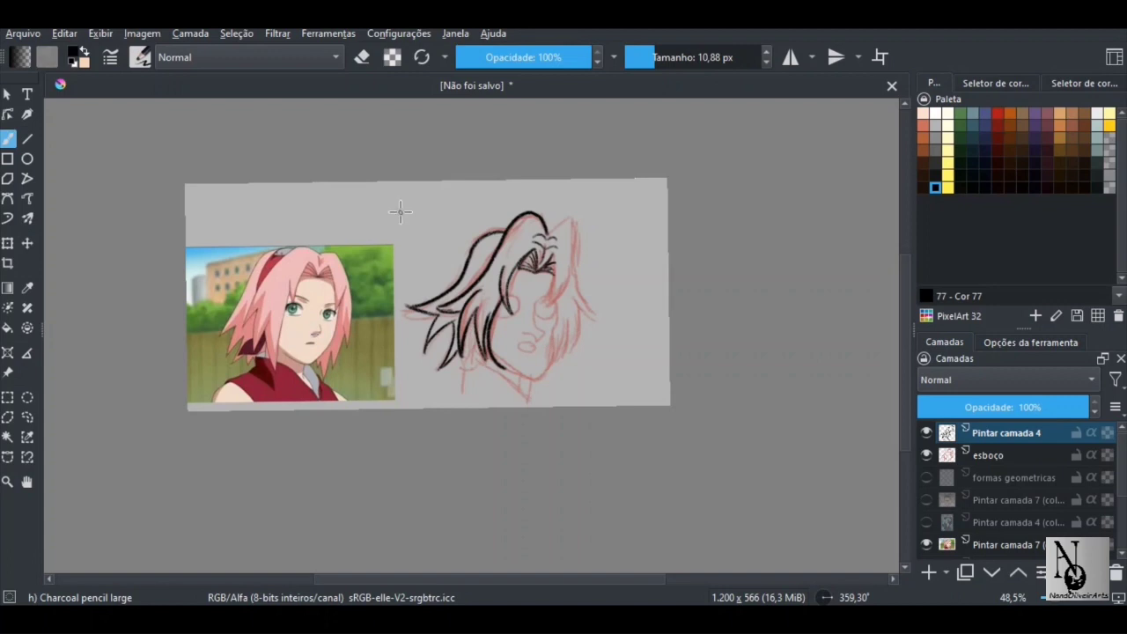
Step: Ink the right hair section from the centre parting over its peak and down its outer edge, thickening the contour at 15.33 px
scroll(489, 357, "up", 6)
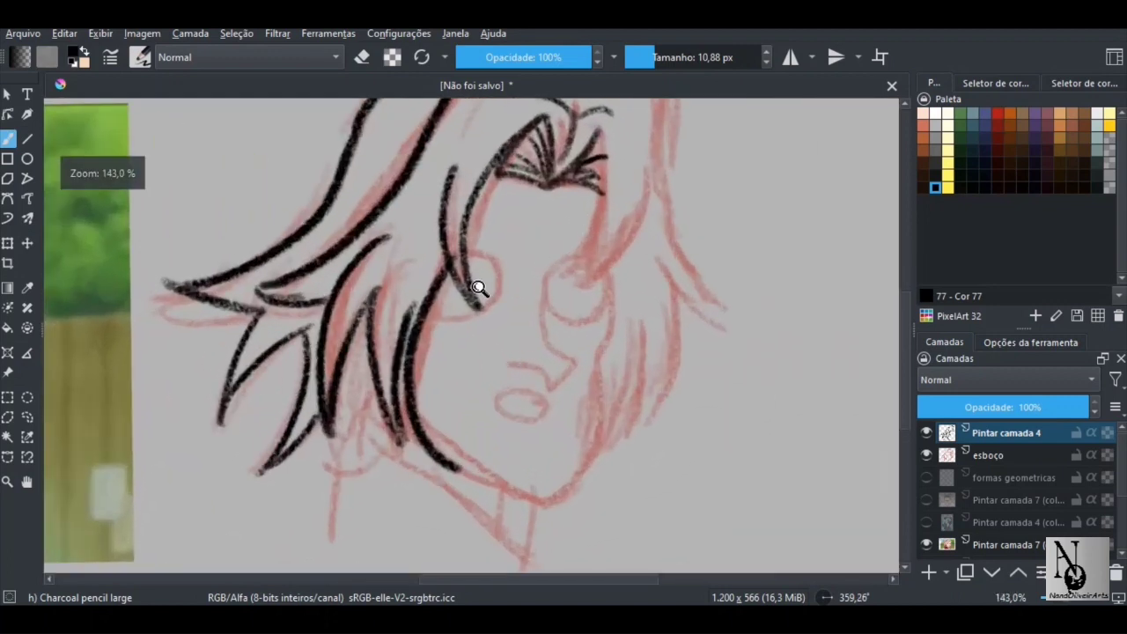
left_click_drag(322, 326, 314, 302)
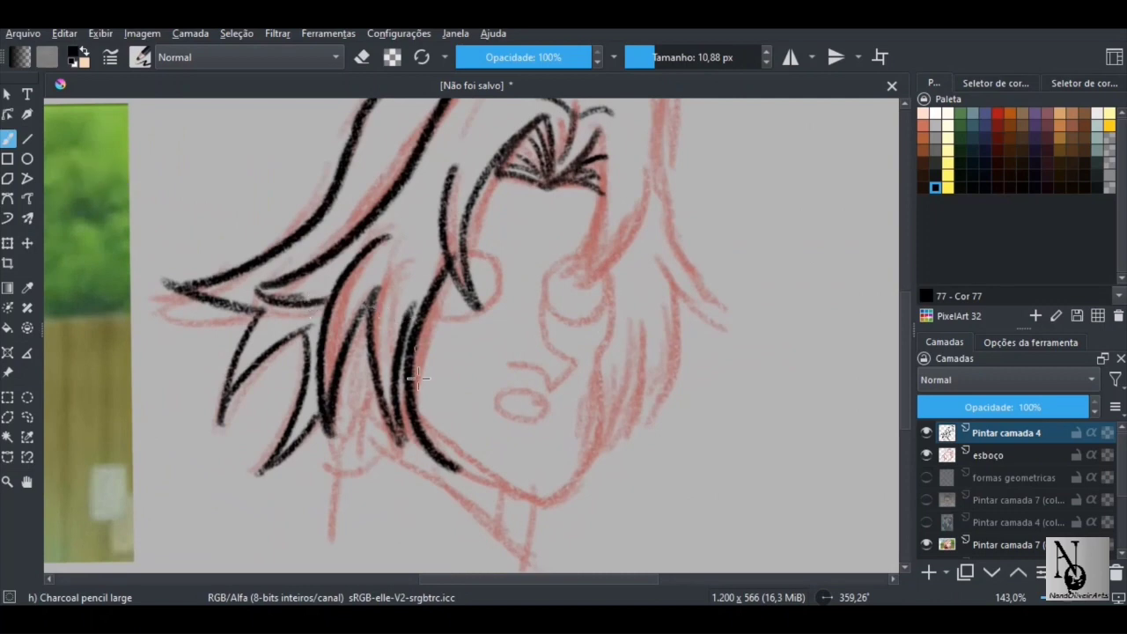
scroll(413, 361, "down", 3)
left_click_drag(390, 339, 485, 322)
mouse_move(401, 256)
left_mouse_down()
mouse_move(458, 272)
mouse_move(446, 302)
mouse_move(461, 317)
mouse_move(491, 252)
mouse_move(417, 262)
mouse_move(406, 212)
mouse_move(390, 232)
mouse_move(498, 280)
left_mouse_up()
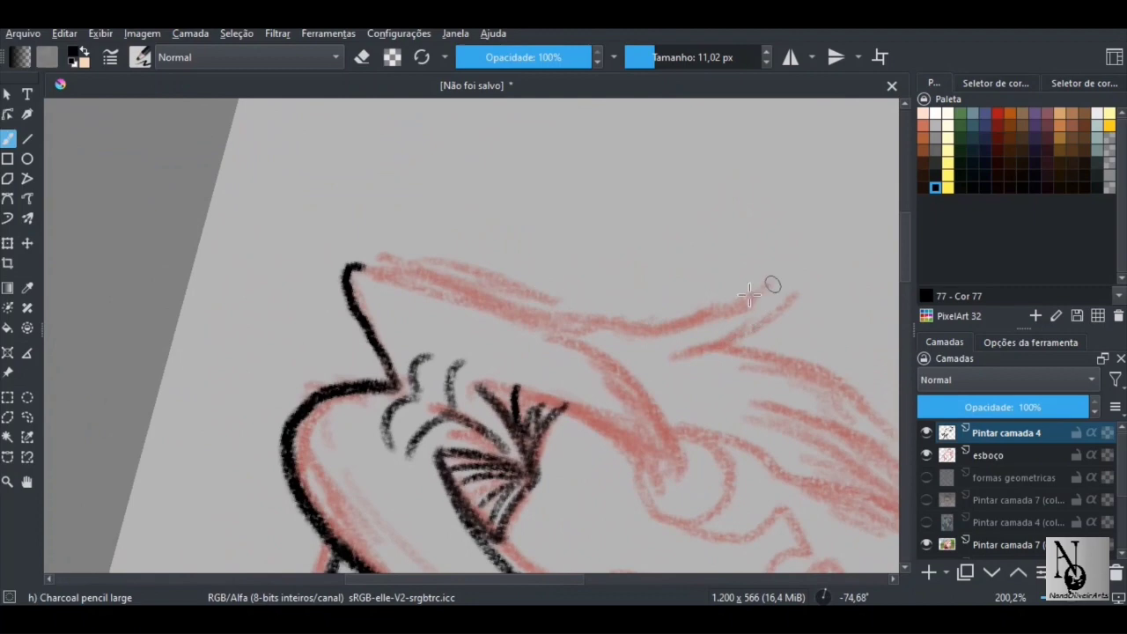
left_click_drag(773, 284, 355, 273)
key("ctrl+z")
key("ctrl+z")
mouse_move(781, 294)
left_mouse_down()
mouse_move(578, 328)
mouse_move(370, 257)
mouse_move(365, 344)
left_mouse_up()
mouse_move(322, 310)
left_mouse_down()
mouse_move(311, 300)
mouse_move(431, 225)
left_mouse_up()
left_click_drag(390, 272, 458, 225)
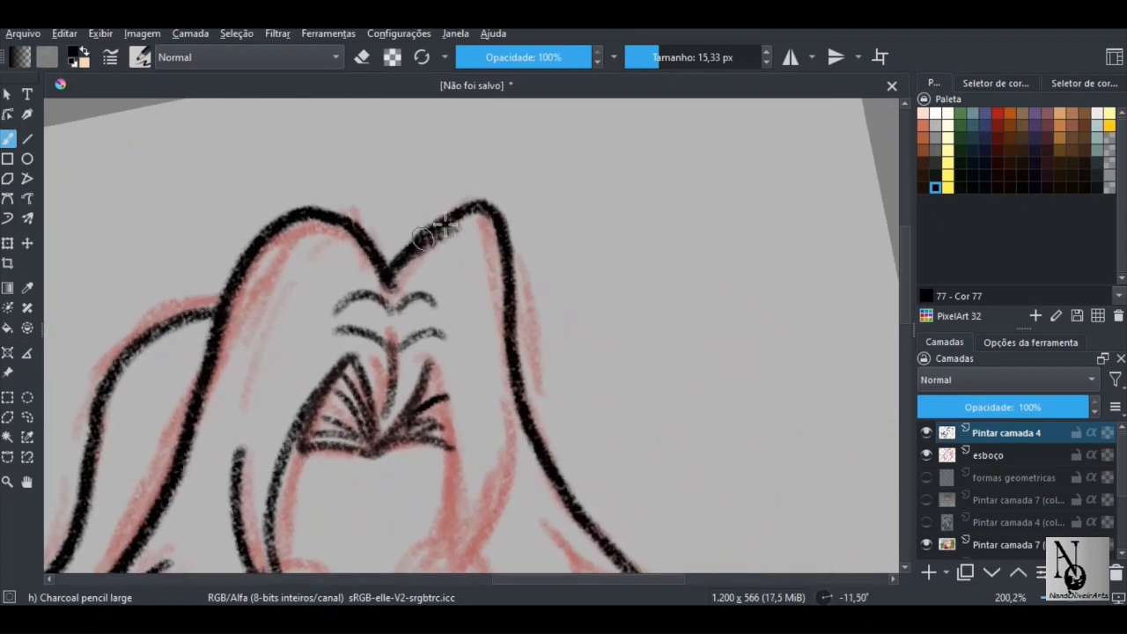
Step: Close the right section's outer tip with a short black return edge, using a 12.81 px brush
left_click_drag(522, 255, 382, 227)
left_click_drag(515, 258, 396, 292)
left_click_drag(632, 226, 501, 341)
key("ctrl+z")
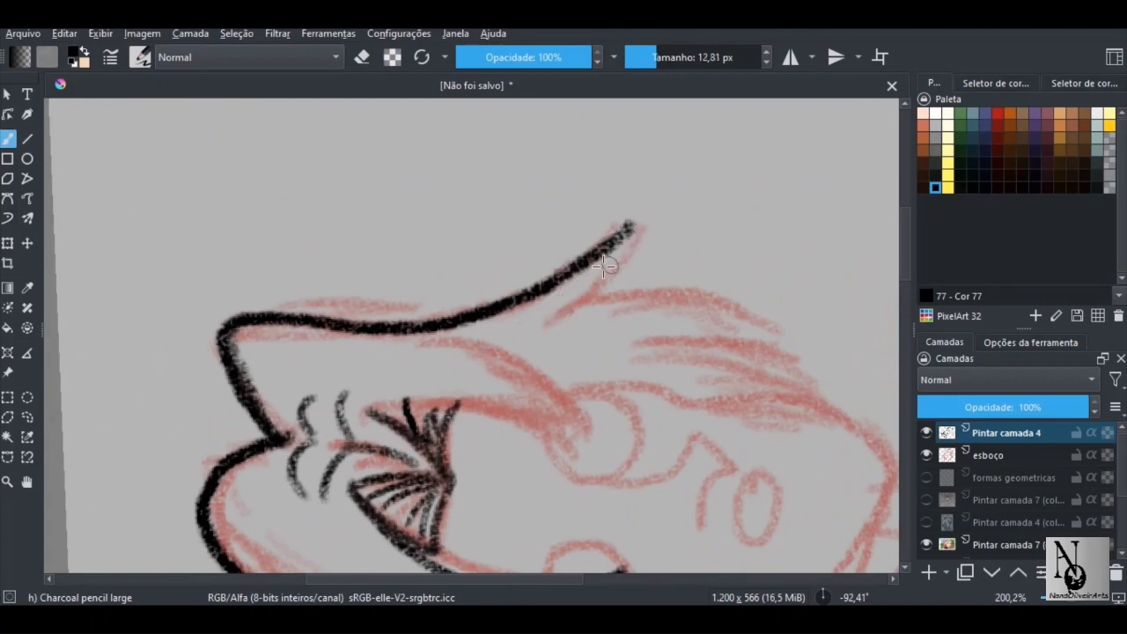
left_click_drag(631, 232, 543, 337)
mouse_move(592, 308)
left_mouse_down()
mouse_move(654, 244)
mouse_move(504, 298)
mouse_move(633, 273)
mouse_move(521, 338)
left_mouse_up()
key("ctrl+z")
Step: Ink the curved pointed strands below the right section's tip, beside the cheek, using a 12.54 px brush
mouse_move(635, 281)
left_mouse_down()
mouse_move(557, 314)
mouse_move(658, 282)
mouse_move(664, 316)
left_mouse_up()
left_click_drag(449, 452, 494, 299)
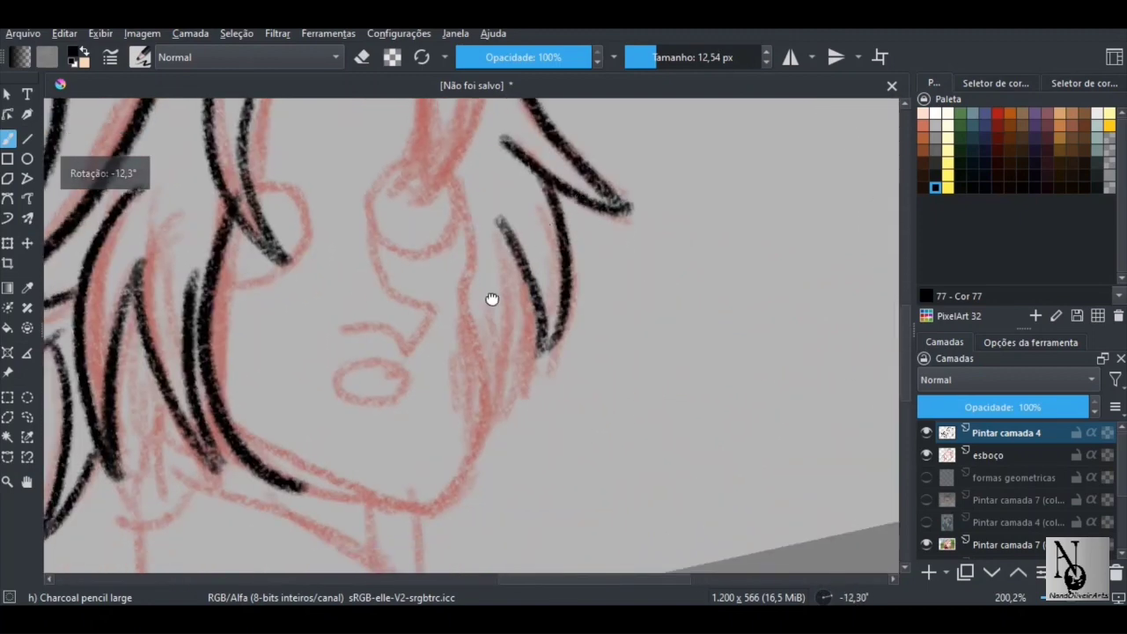
mouse_move(528, 335)
left_mouse_down()
mouse_move(515, 300)
mouse_move(516, 364)
mouse_move(494, 259)
left_mouse_up()
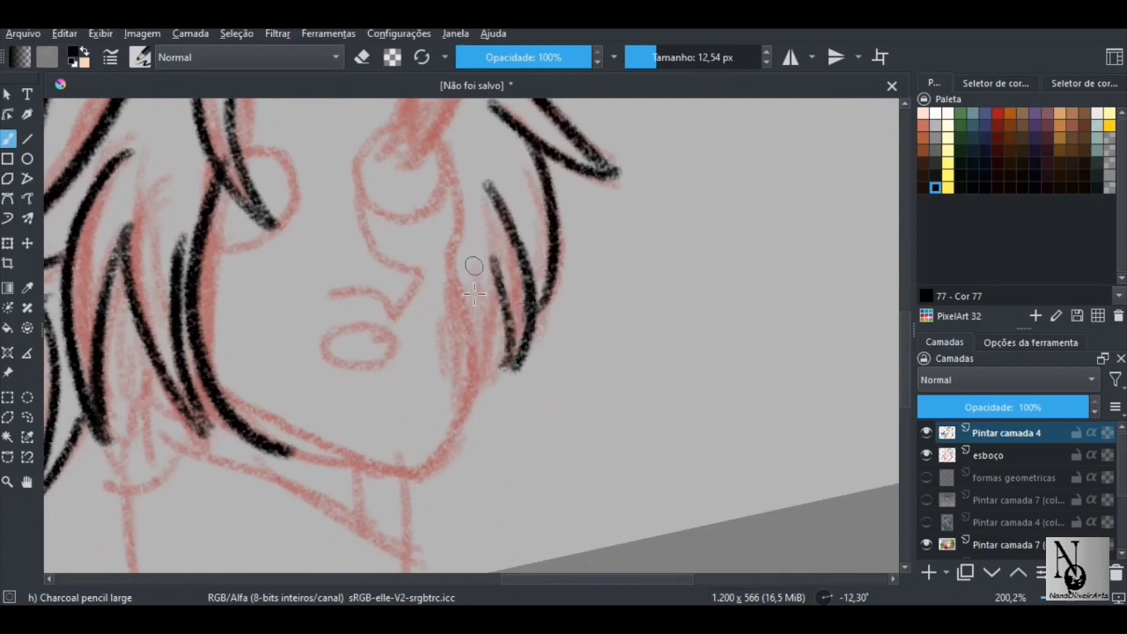
Step: Try inking several short strand tips between the right side strand and the jaw, and undo those strokes
mouse_move(469, 381)
left_mouse_down()
mouse_move(456, 283)
mouse_move(447, 341)
mouse_move(474, 288)
left_mouse_up()
key("ctrl+z")
key("ctrl+z")
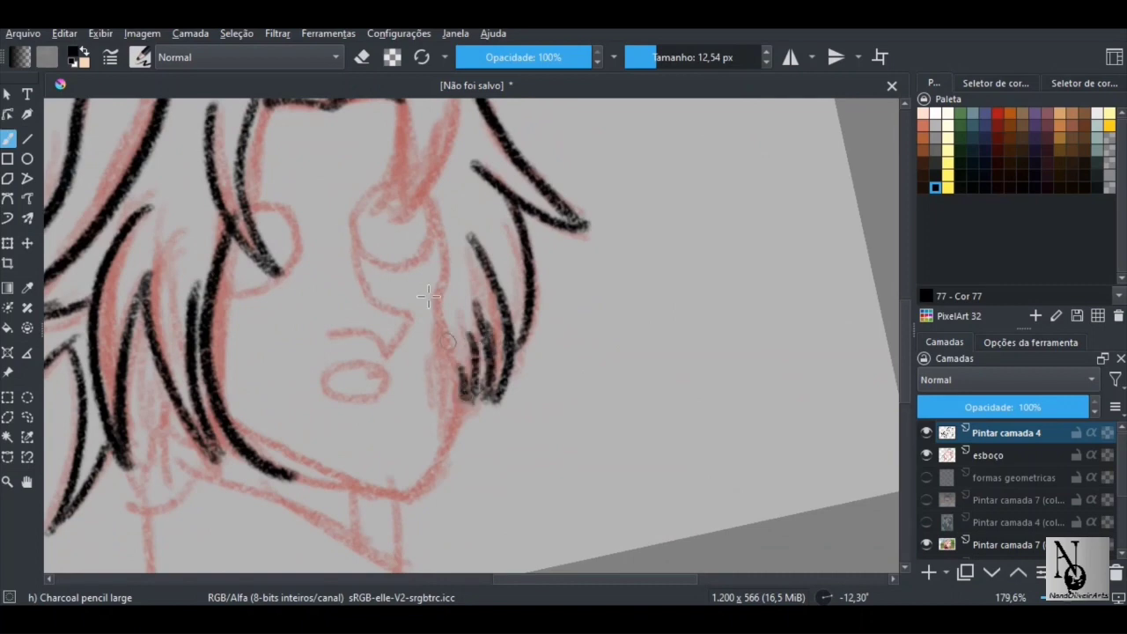
mouse_move(454, 331)
left_mouse_down()
mouse_move(454, 414)
mouse_move(361, 434)
mouse_move(458, 284)
left_mouse_up()
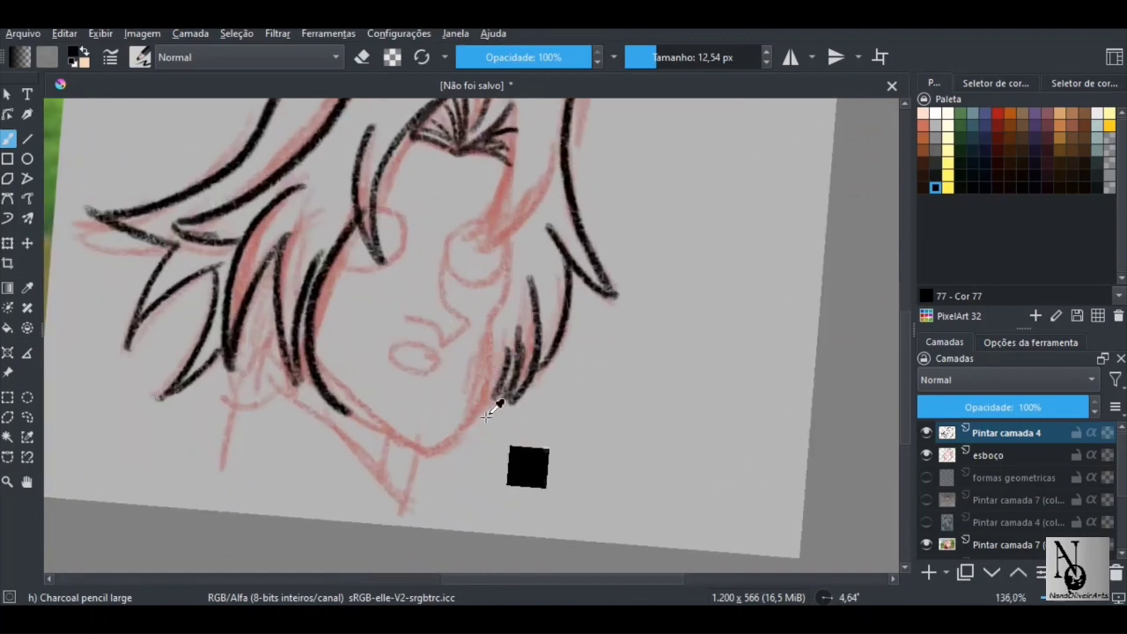
key("ctrl+z")
key("ctrl+z")
key("ctrl+z")
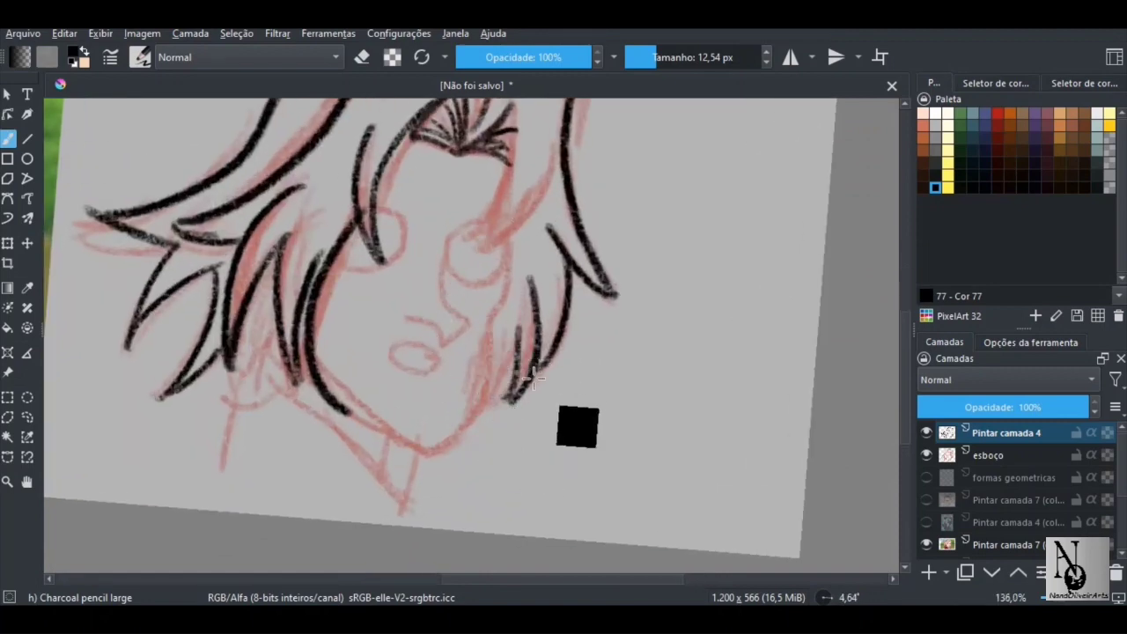
key("ctrl+z")
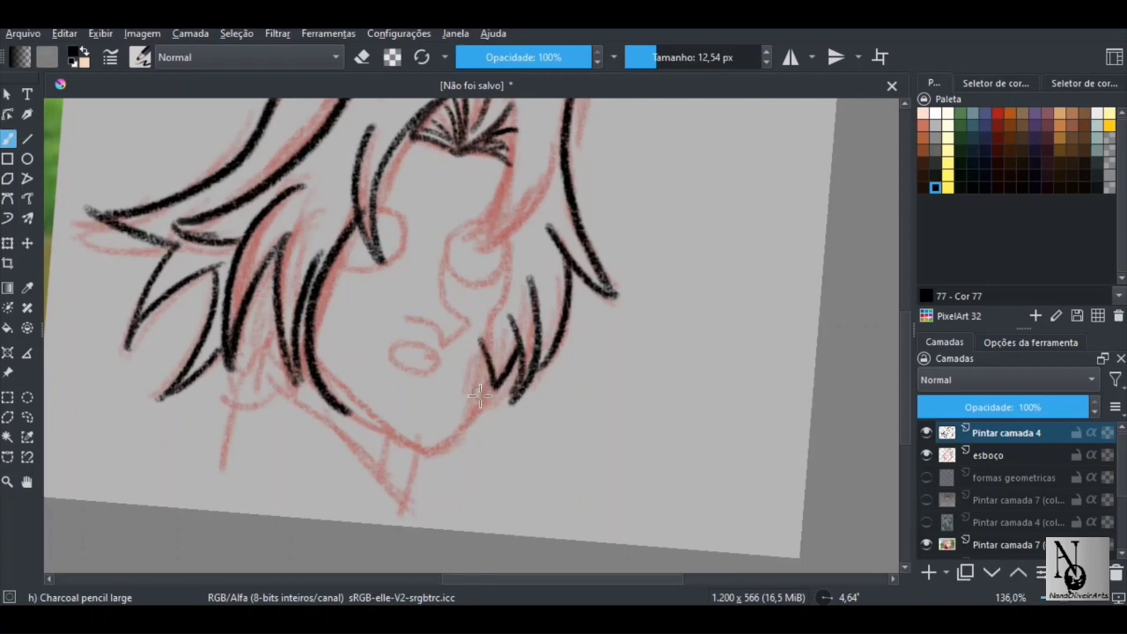
Step: Reselect black and ink the small pointed strands against the right cheek with the 12.54 px brush
left_click_drag(467, 393, 947, 226)
left_click(937, 187)
left_click_drag(457, 364, 499, 300)
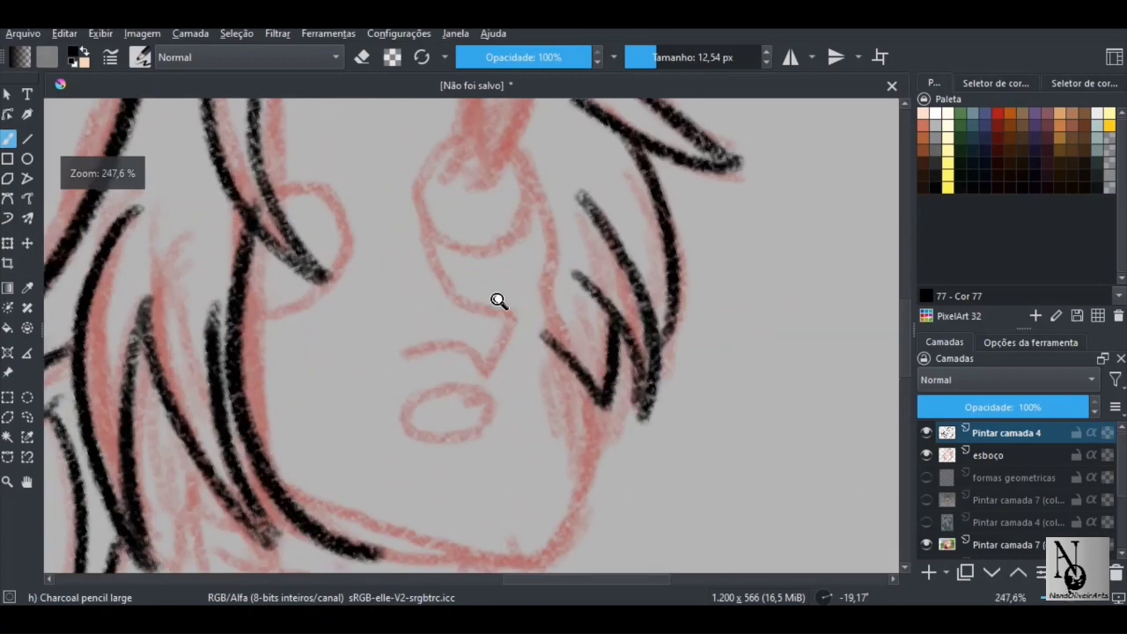
mouse_move(428, 337)
left_mouse_down()
mouse_move(443, 305)
mouse_move(431, 345)
left_mouse_up()
key("ctrl+z")
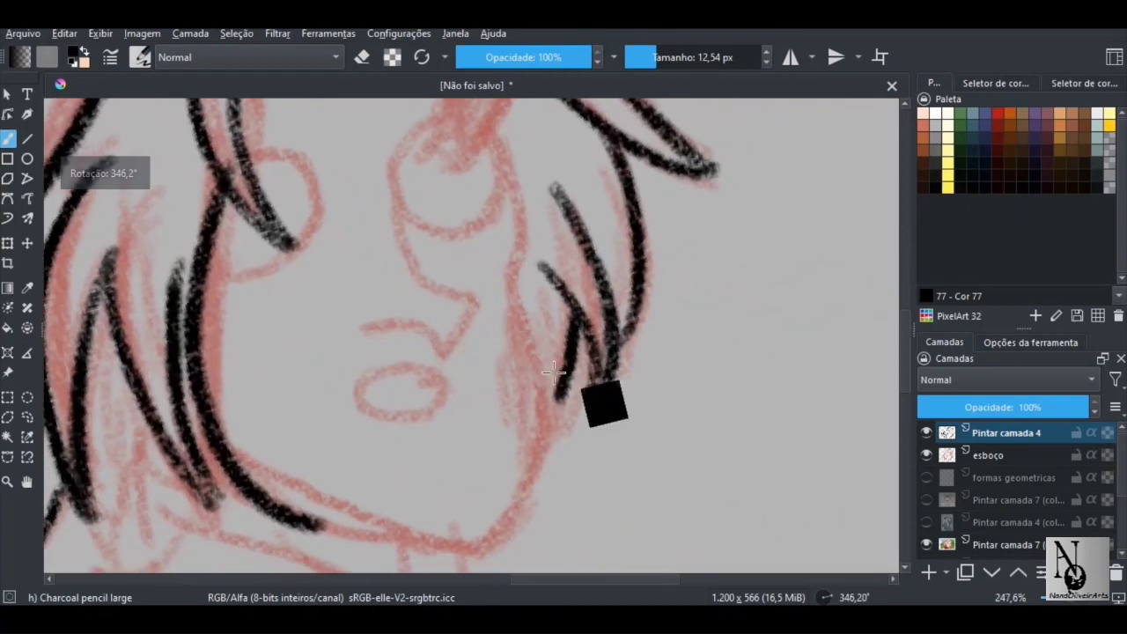
key("ctrl+z")
left_click_drag(560, 396, 538, 302)
mouse_move(550, 389)
left_mouse_down()
mouse_move(514, 315)
mouse_move(455, 391)
mouse_move(409, 329)
mouse_move(409, 351)
left_mouse_up()
Step: Ink the right forehead strand as two curved black edges meeting in a point over the eye, using a 16.69 px brush
left_click_drag(487, 267, 546, 176)
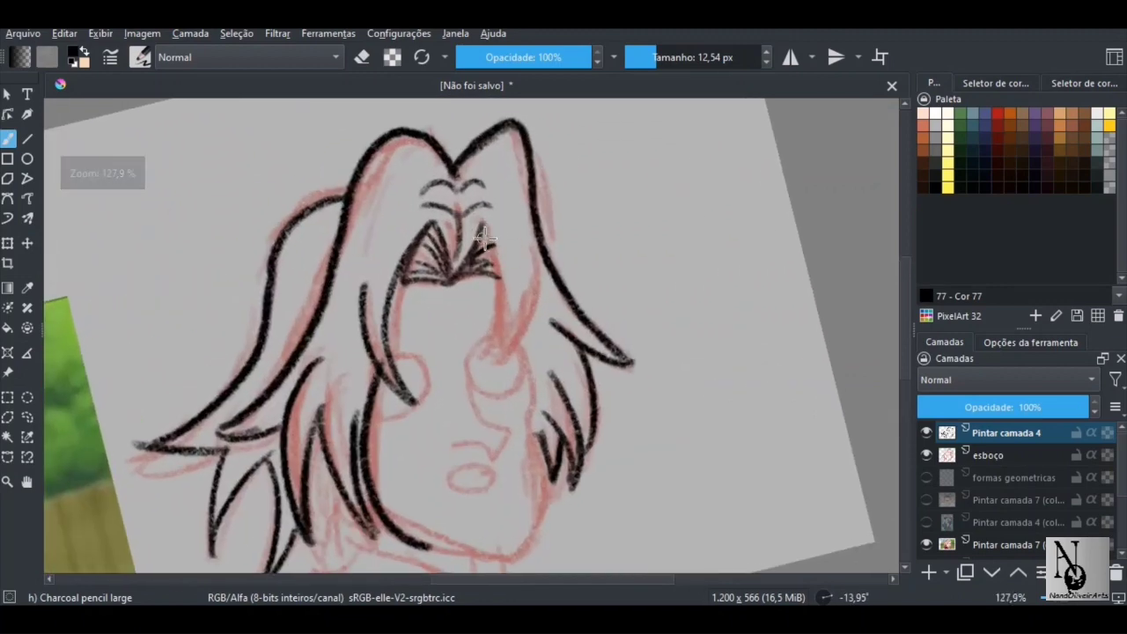
left_click_drag(483, 226, 468, 355)
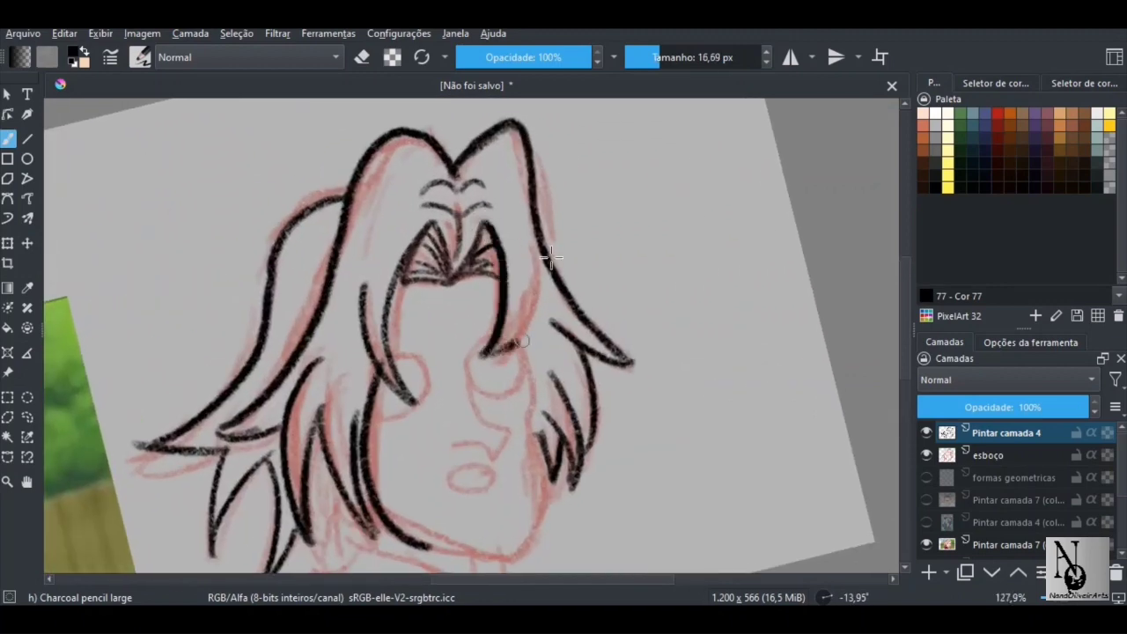
mouse_move(532, 261)
left_mouse_down()
mouse_move(492, 345)
mouse_move(530, 258)
left_mouse_up()
key("ctrl+z")
mouse_move(482, 317)
left_mouse_down()
mouse_move(463, 355)
mouse_move(386, 376)
mouse_move(371, 329)
left_mouse_up()
Step: Ink the facial features in black over the sketch: both eye circles, the nose and the mouth
left_click_drag(457, 349, 493, 289)
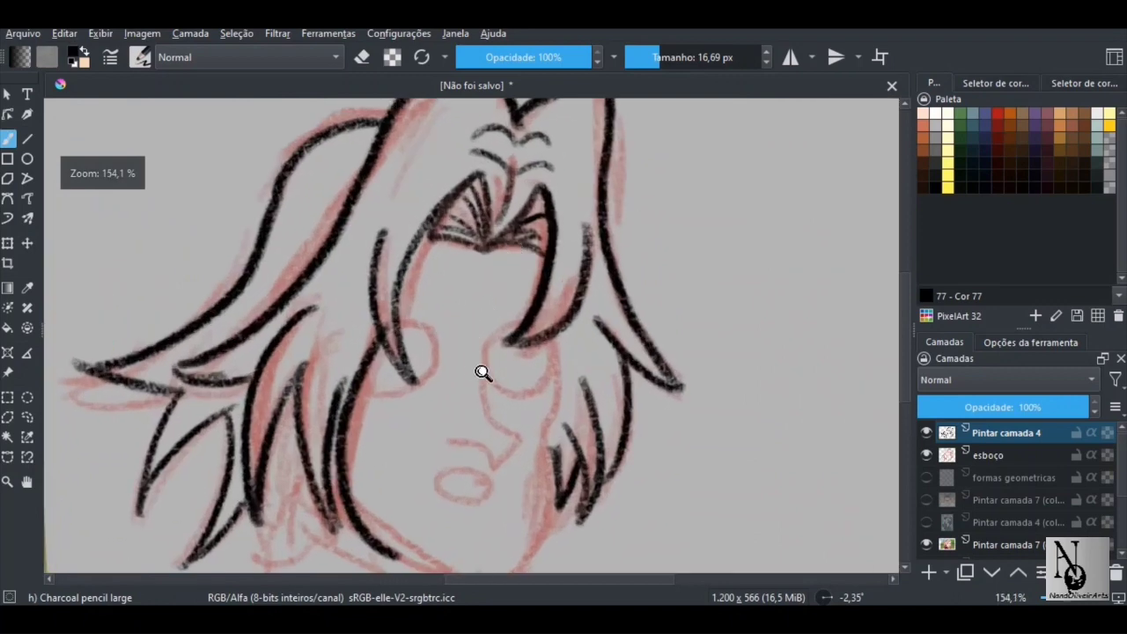
left_click_drag(483, 372, 509, 262)
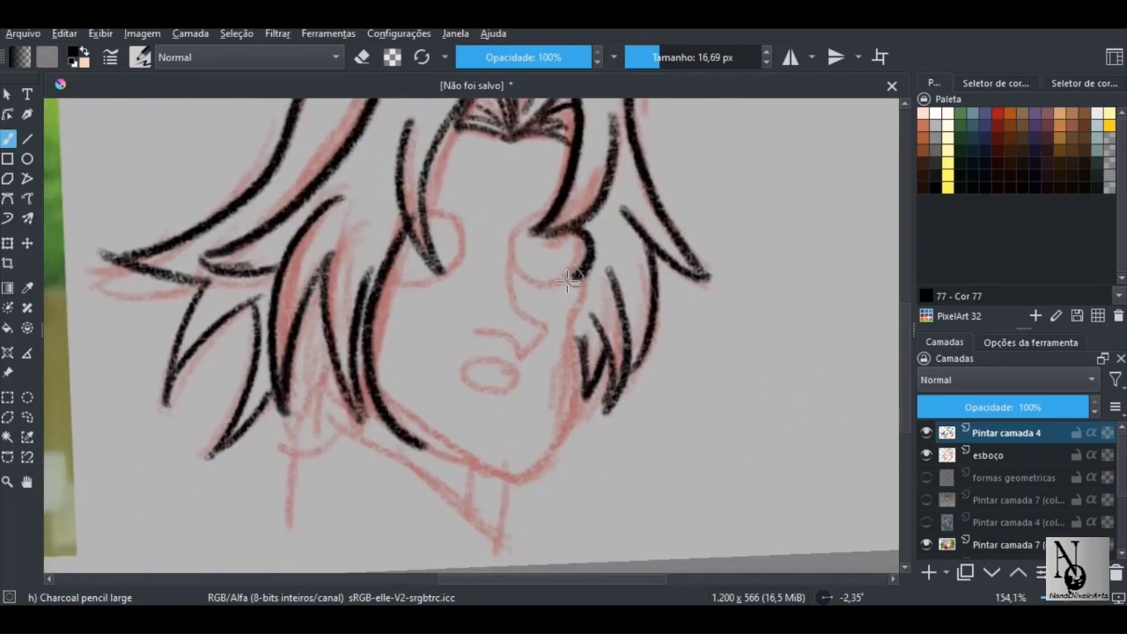
mouse_move(571, 278)
left_mouse_down()
mouse_move(537, 283)
mouse_move(511, 248)
left_mouse_up()
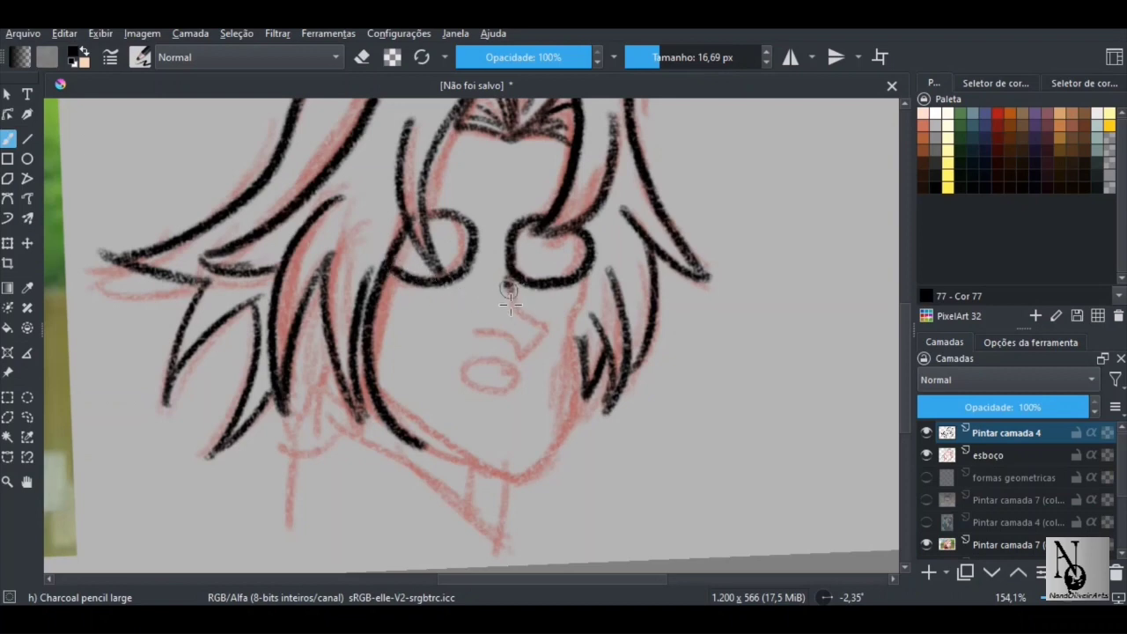
mouse_move(508, 282)
left_mouse_down()
mouse_move(544, 325)
mouse_move(522, 353)
mouse_move(470, 347)
mouse_move(508, 393)
mouse_move(490, 386)
mouse_move(522, 352)
left_mouse_up()
Step: Ink the face contour from the right cheek around the jaw, and the neck and collar lines below it
mouse_move(572, 243)
left_mouse_down()
mouse_move(563, 388)
mouse_move(547, 428)
mouse_move(516, 461)
mouse_move(424, 431)
left_mouse_up()
left_click_drag(429, 381, 338, 361)
mouse_move(455, 318)
left_mouse_down()
mouse_move(493, 241)
mouse_move(349, 282)
mouse_move(388, 284)
mouse_move(390, 297)
mouse_move(441, 277)
mouse_move(430, 299)
mouse_move(547, 429)
mouse_move(397, 339)
mouse_move(408, 299)
mouse_move(362, 345)
mouse_move(336, 454)
left_mouse_up()
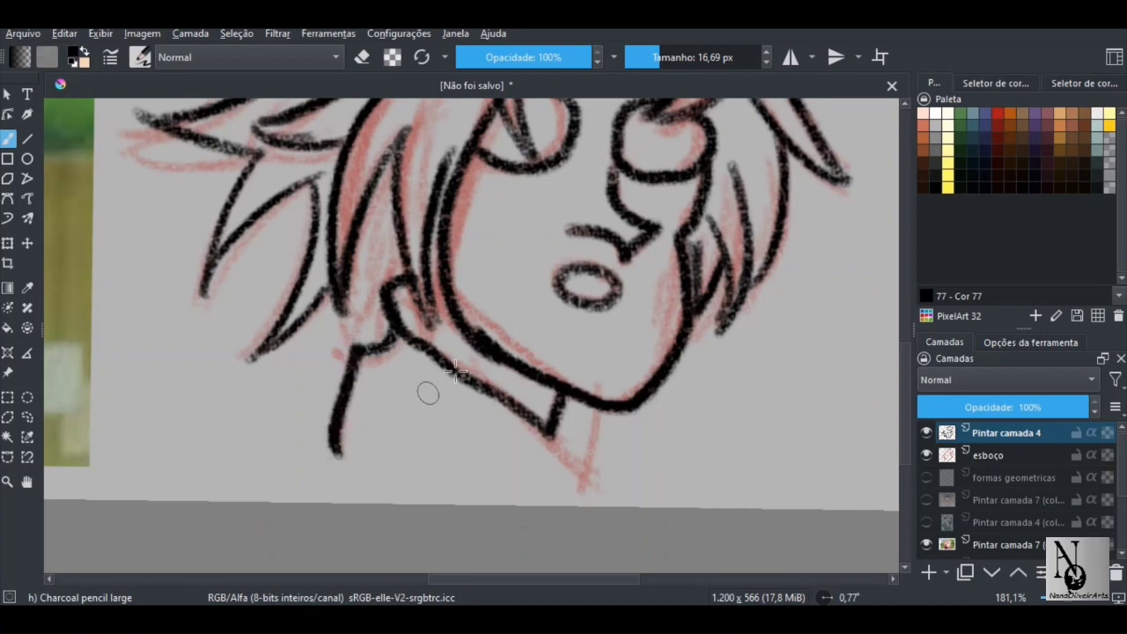
scroll(428, 390, "down", 5)
scroll(495, 416, "up", 3)
left_click_drag(533, 377, 520, 414)
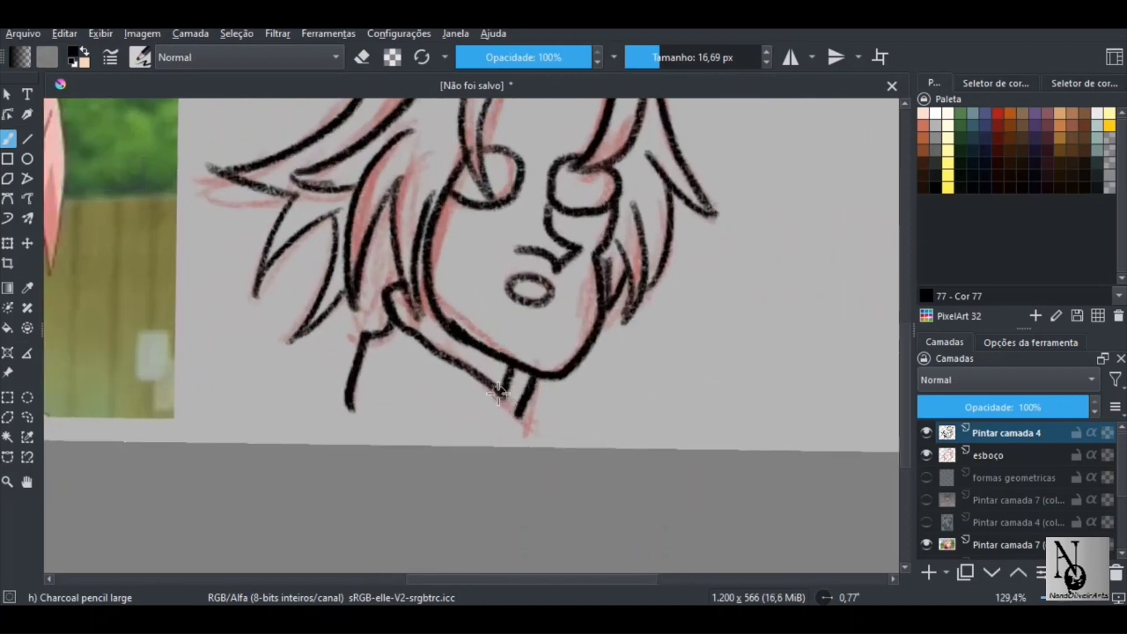
scroll(476, 445, "down", 5)
left_click_drag(325, 393, 323, 373)
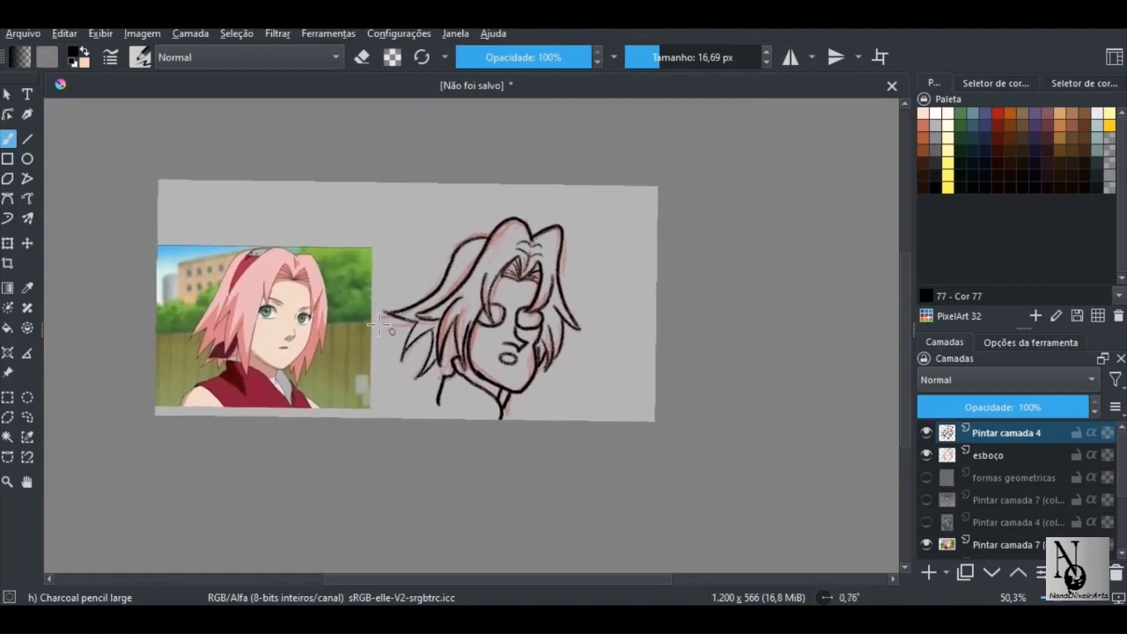
Step: Hide the esboço layer and lightly shade the hair around the centre parting in black, enlarging the brush to 37.86 px
left_click_drag(512, 335, 501, 259)
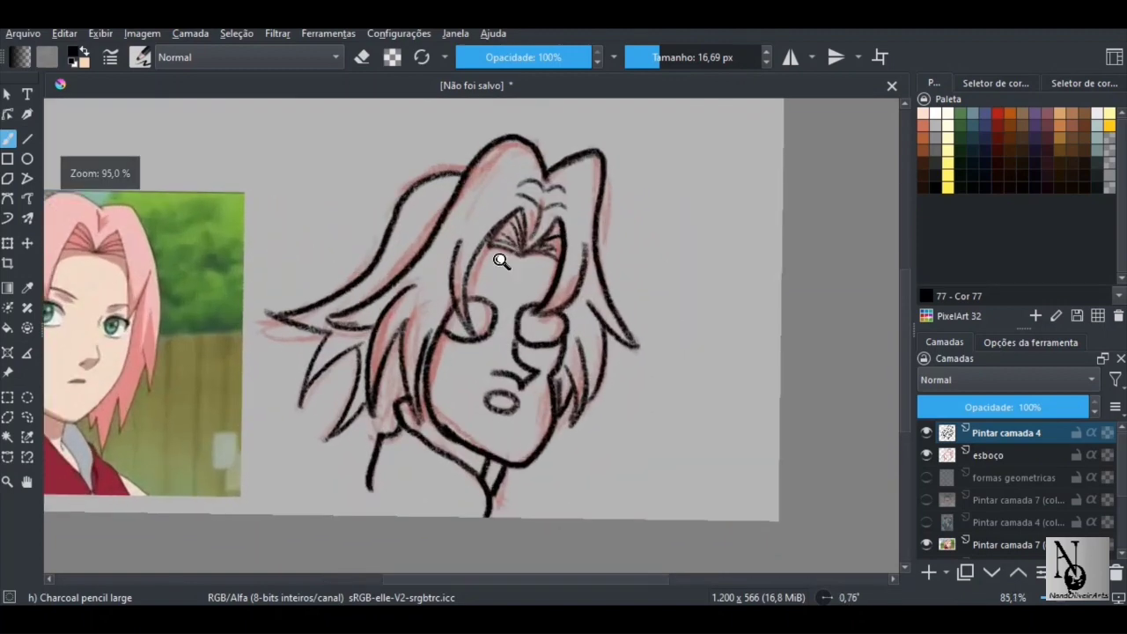
left_click_drag(412, 274, 517, 305)
mouse_move(600, 286)
left_mouse_down()
mouse_move(661, 218)
mouse_move(598, 253)
mouse_move(592, 301)
left_mouse_up()
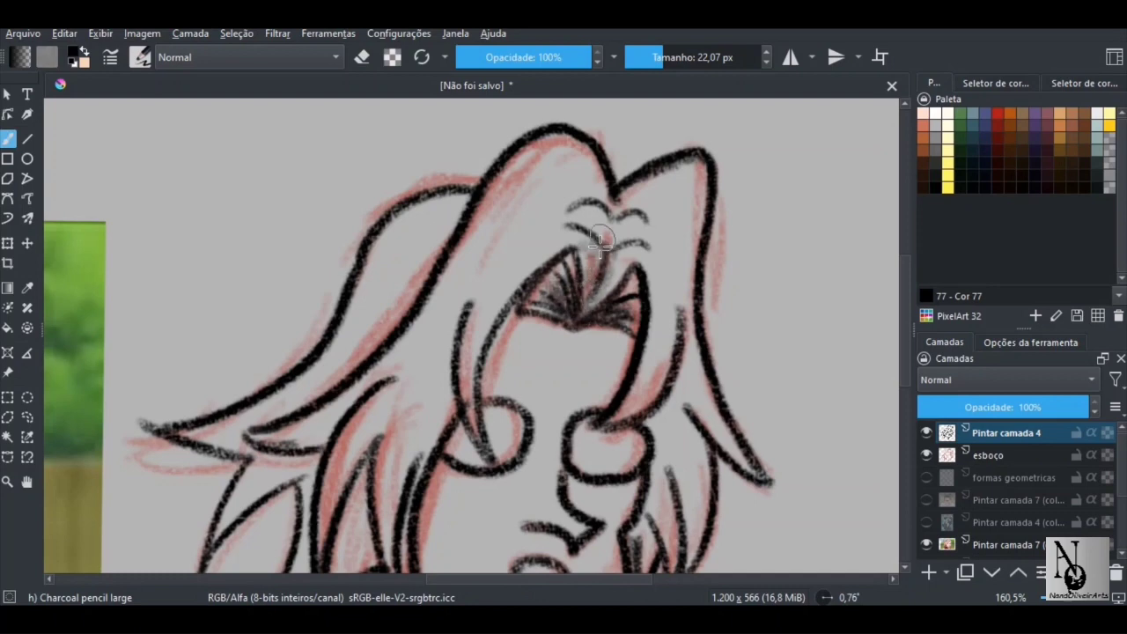
mouse_move(583, 295)
left_mouse_down()
mouse_move(584, 255)
mouse_move(623, 246)
mouse_move(577, 233)
mouse_move(644, 217)
mouse_move(600, 216)
mouse_move(613, 208)
mouse_move(574, 198)
mouse_move(590, 164)
mouse_move(564, 155)
mouse_move(550, 180)
mouse_move(593, 182)
mouse_move(593, 299)
mouse_move(615, 265)
mouse_move(591, 291)
mouse_move(636, 303)
mouse_move(570, 313)
mouse_move(582, 274)
mouse_move(571, 311)
mouse_move(560, 289)
mouse_move(596, 309)
left_mouse_up()
left_click(927, 455)
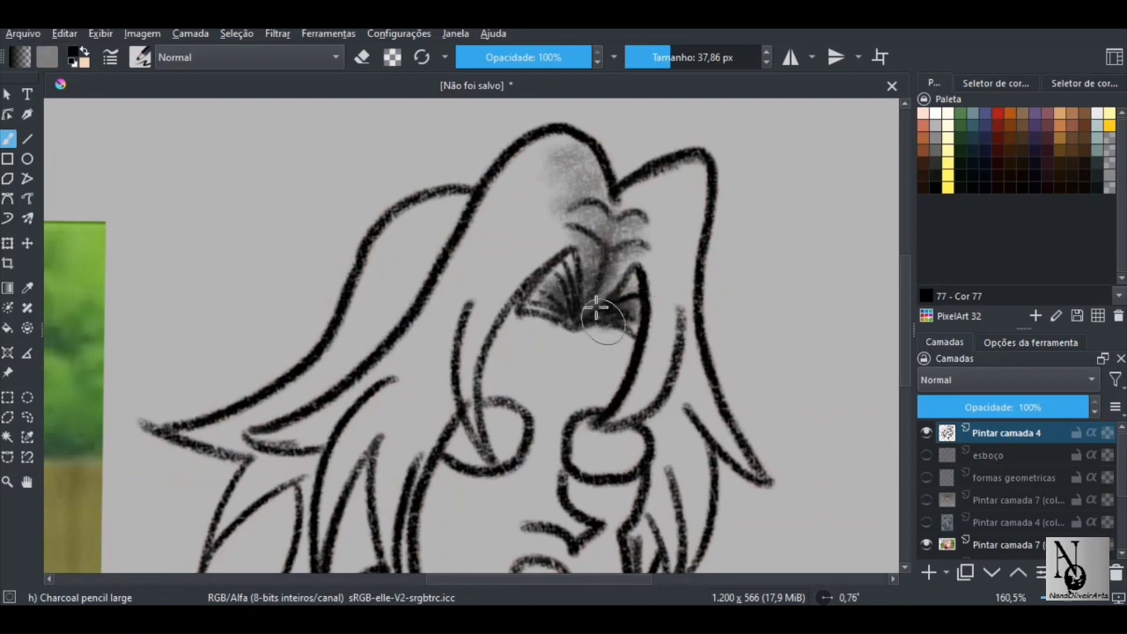
mouse_move(585, 264)
left_mouse_down()
mouse_move(640, 251)
mouse_move(613, 240)
mouse_move(583, 201)
mouse_move(575, 161)
mouse_move(519, 161)
mouse_move(569, 149)
mouse_move(588, 203)
mouse_move(498, 295)
left_mouse_up()
Step: Shade the left hair section along the forehead edge into the side strands' roots, reducing the brush to 28.23 px
left_click_drag(411, 278, 463, 252)
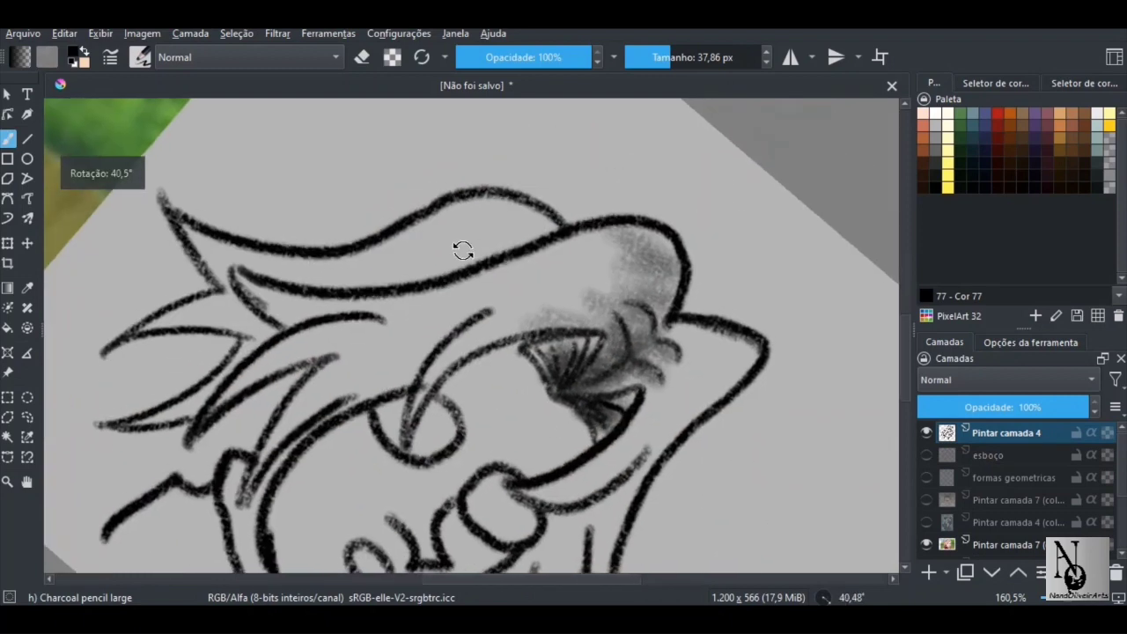
left_click_drag(519, 321, 527, 270)
mouse_move(577, 274)
left_mouse_down()
mouse_move(457, 323)
mouse_move(564, 262)
mouse_move(474, 311)
mouse_move(497, 295)
left_mouse_up()
mouse_move(433, 337)
left_mouse_down()
mouse_move(499, 284)
mouse_move(429, 308)
mouse_move(467, 281)
mouse_move(341, 359)
mouse_move(436, 288)
mouse_move(422, 288)
mouse_move(514, 238)
mouse_move(376, 299)
mouse_move(327, 302)
mouse_move(369, 260)
mouse_move(484, 227)
mouse_move(365, 266)
mouse_move(443, 240)
mouse_move(381, 298)
left_mouse_up()
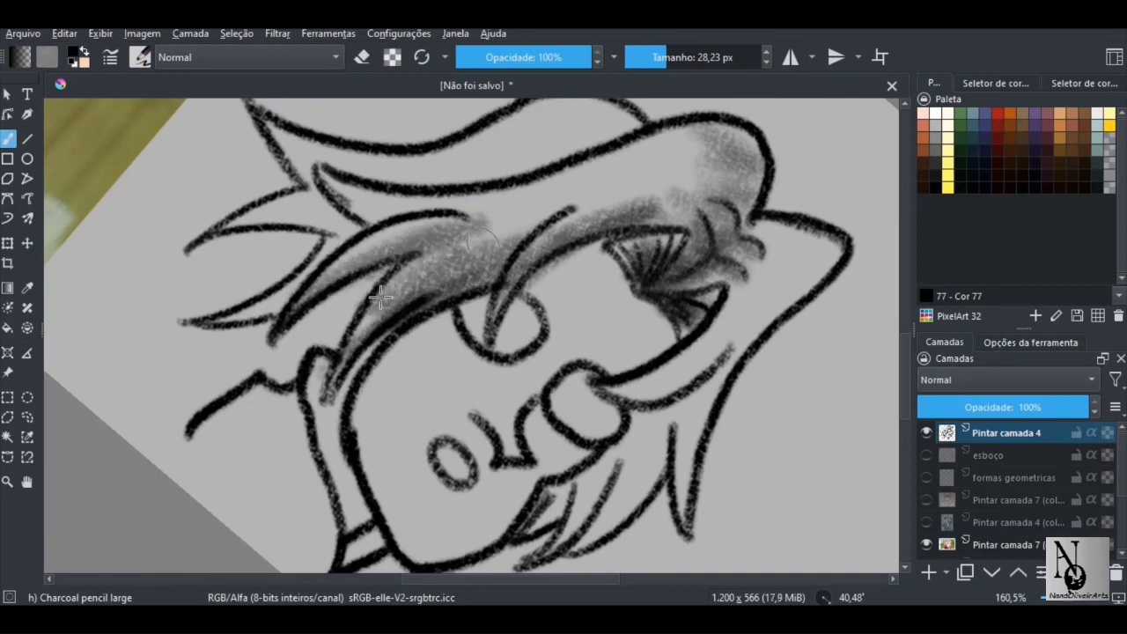
mouse_move(542, 240)
left_mouse_down()
mouse_move(434, 282)
mouse_move(534, 238)
mouse_move(533, 275)
mouse_move(507, 300)
mouse_move(620, 232)
mouse_move(724, 222)
left_mouse_up()
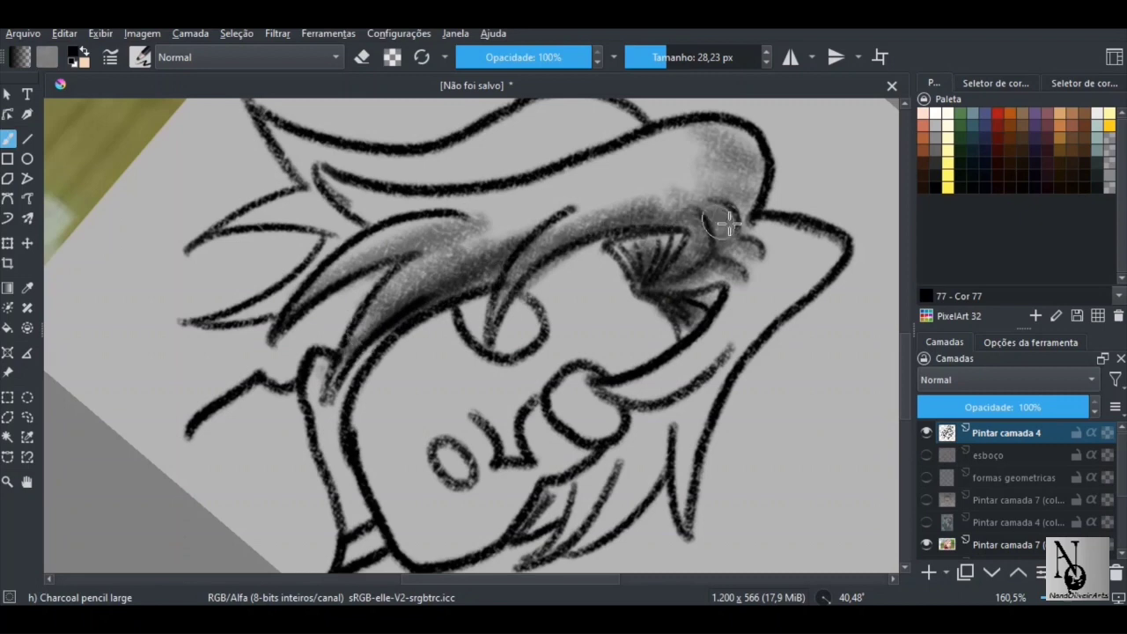
Step: Shade the front left hair section out to its tip and the back section behind it in black, reducing the brush to 27.44 px
left_click_drag(443, 261, 511, 312)
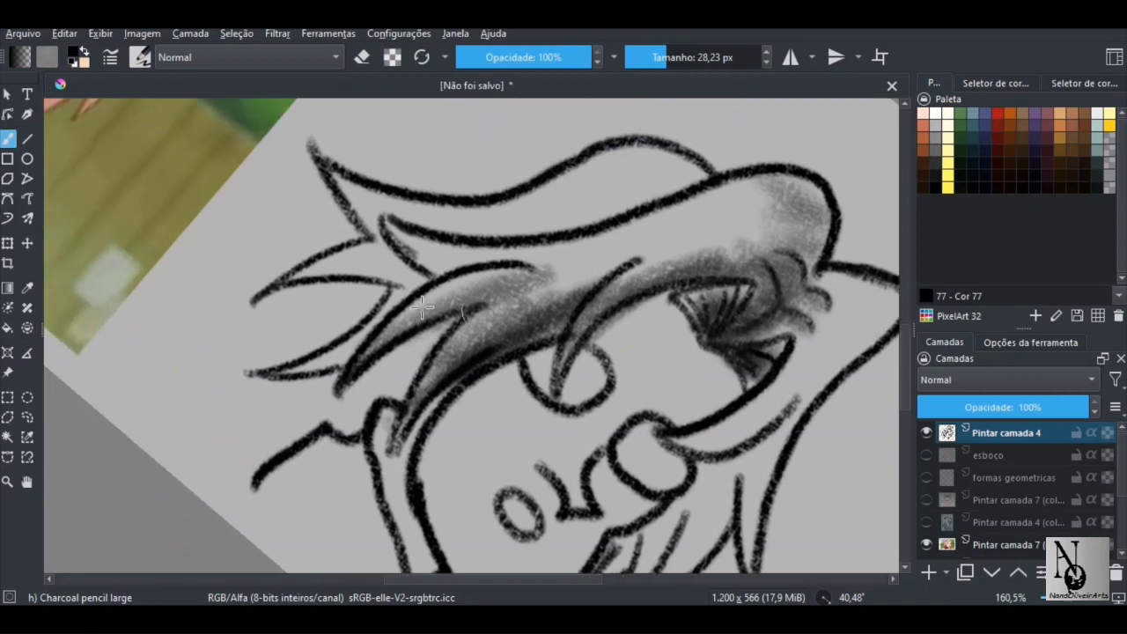
mouse_move(483, 253)
left_mouse_down()
mouse_move(438, 255)
mouse_move(463, 273)
mouse_move(635, 241)
mouse_move(587, 264)
mouse_move(711, 217)
mouse_move(537, 261)
mouse_move(535, 248)
mouse_move(549, 293)
left_mouse_up()
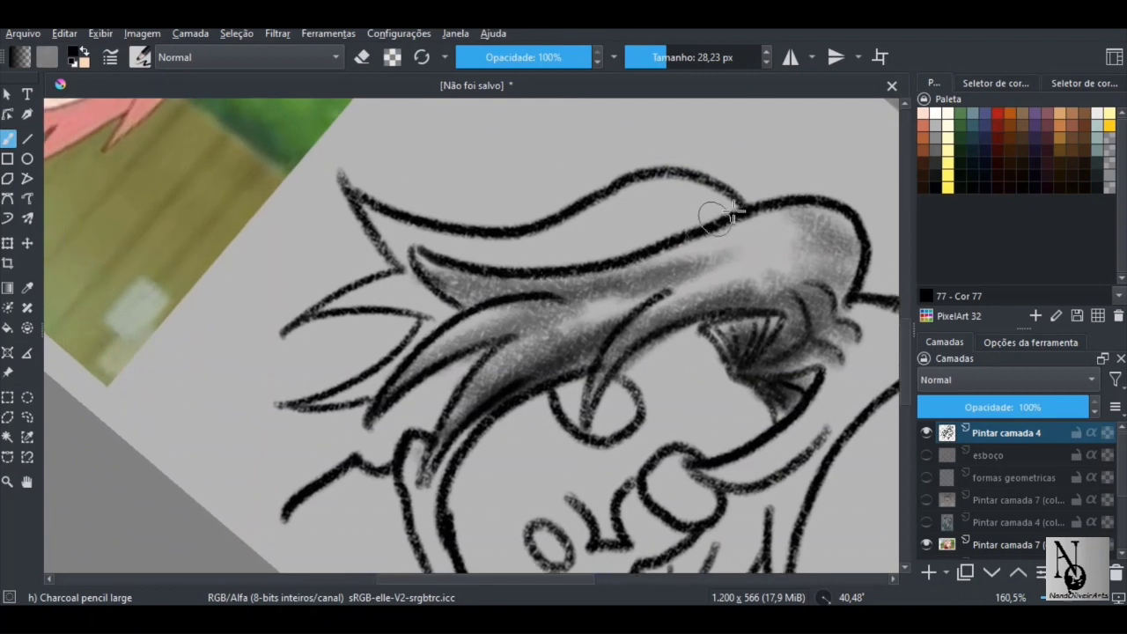
left_click_drag(717, 212, 560, 263)
mouse_move(649, 242)
left_mouse_down("shift")
mouse_move(703, 242)
mouse_move(475, 251)
mouse_move(584, 249)
mouse_move(714, 211)
mouse_move(516, 264)
mouse_move(636, 232)
mouse_move(516, 259)
mouse_move(650, 254)
left_mouse_up("shift")
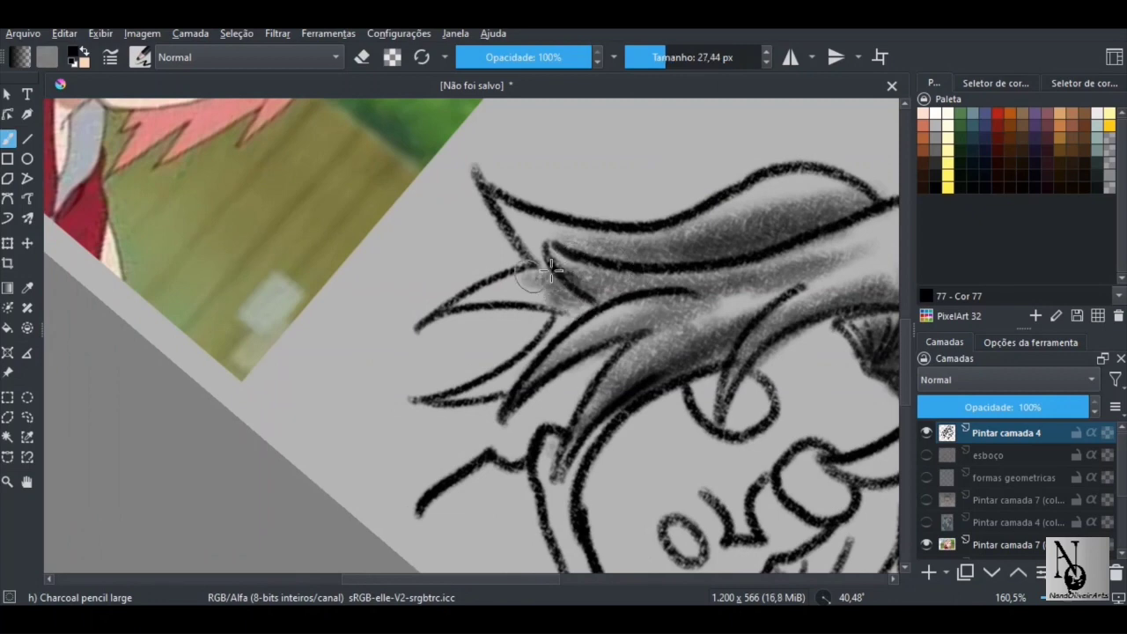
Step: Shade the pointed left side strands and the gap between the lower strand tips beside the neck
mouse_move(551, 272)
left_mouse_down()
mouse_move(587, 303)
mouse_move(587, 291)
mouse_move(516, 284)
mouse_move(553, 280)
mouse_move(585, 295)
mouse_move(518, 299)
left_mouse_up()
mouse_move(598, 300)
left_mouse_down()
mouse_move(536, 344)
mouse_move(607, 379)
mouse_move(612, 359)
mouse_move(587, 366)
mouse_move(639, 343)
mouse_move(583, 393)
mouse_move(539, 399)
mouse_move(609, 361)
mouse_move(493, 394)
mouse_move(509, 373)
mouse_move(475, 380)
mouse_move(597, 292)
mouse_move(527, 273)
mouse_move(633, 256)
mouse_move(572, 235)
mouse_move(633, 248)
left_mouse_up()
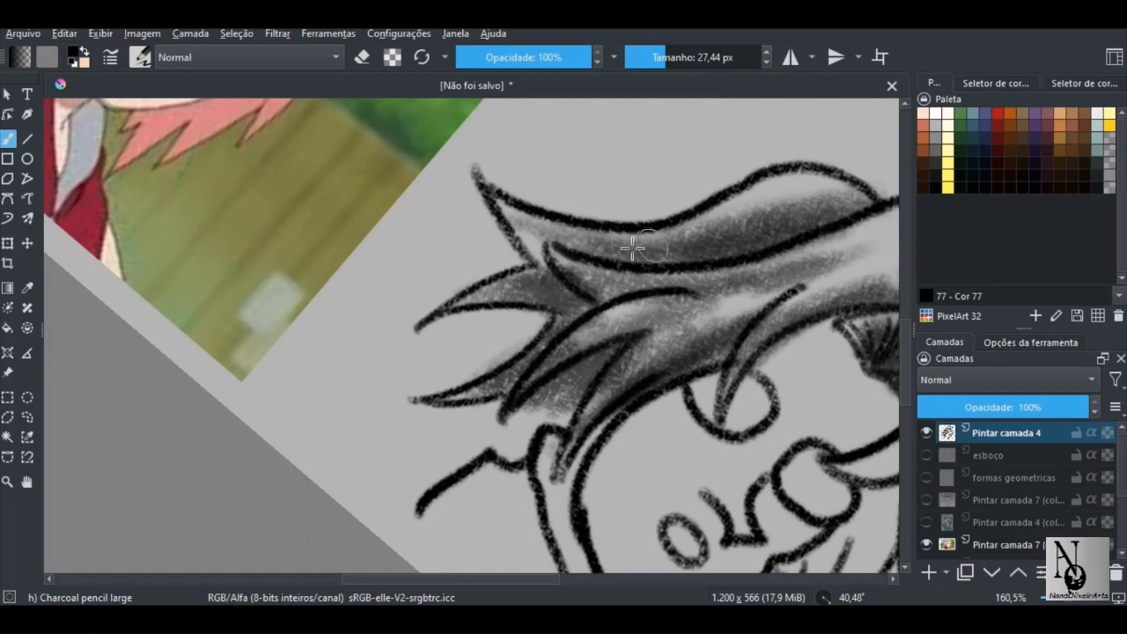
mouse_move(560, 285)
left_mouse_down()
mouse_move(519, 282)
mouse_move(537, 337)
mouse_move(486, 387)
left_mouse_up()
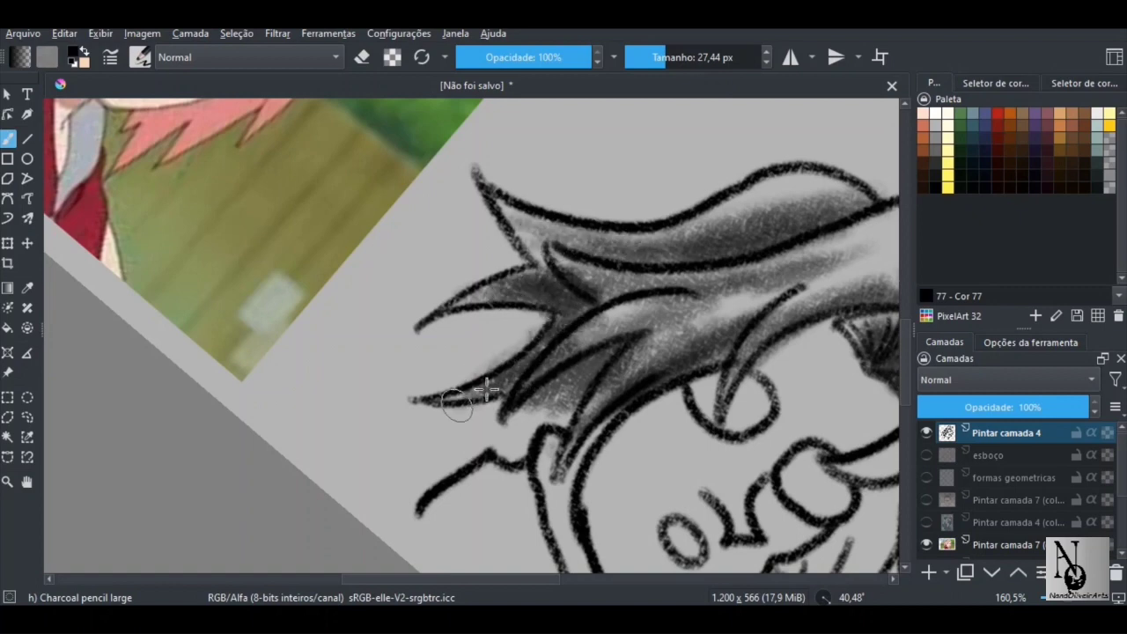
left_click_drag(583, 373, 554, 414)
left_click_drag(685, 305, 596, 362)
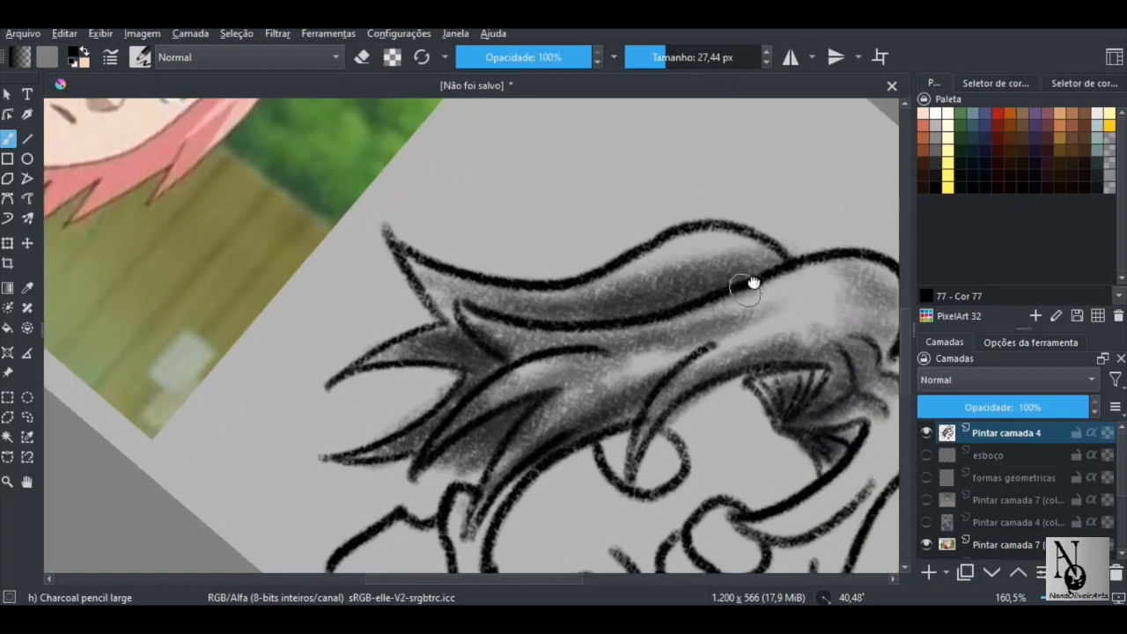
Step: Darken the shadows between the left side strands and beside the cheek with a 44.08 px brush
mouse_move(775, 268)
left_mouse_down()
mouse_move(666, 292)
mouse_move(711, 286)
mouse_move(666, 303)
mouse_move(749, 277)
mouse_move(651, 290)
mouse_move(703, 296)
mouse_move(775, 268)
mouse_move(757, 261)
mouse_move(762, 251)
mouse_move(727, 281)
mouse_move(645, 309)
mouse_move(538, 306)
mouse_move(536, 294)
mouse_move(667, 311)
mouse_move(727, 273)
mouse_move(603, 290)
mouse_move(523, 326)
mouse_move(541, 312)
mouse_move(572, 230)
mouse_move(554, 156)
mouse_move(482, 176)
left_mouse_up()
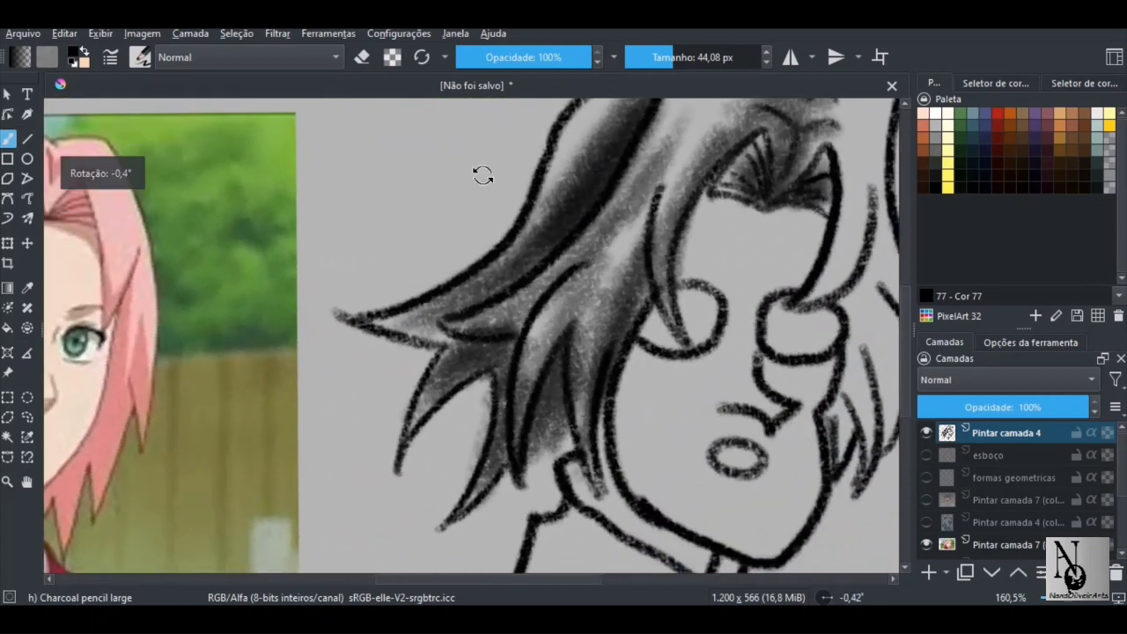
mouse_move(473, 349)
left_mouse_down()
mouse_move(469, 376)
mouse_move(522, 349)
mouse_move(572, 371)
mouse_move(546, 383)
mouse_move(566, 383)
mouse_move(552, 371)
mouse_move(562, 402)
mouse_move(492, 442)
mouse_move(483, 364)
mouse_move(454, 355)
mouse_move(507, 340)
mouse_move(500, 353)
mouse_move(556, 377)
left_mouse_up()
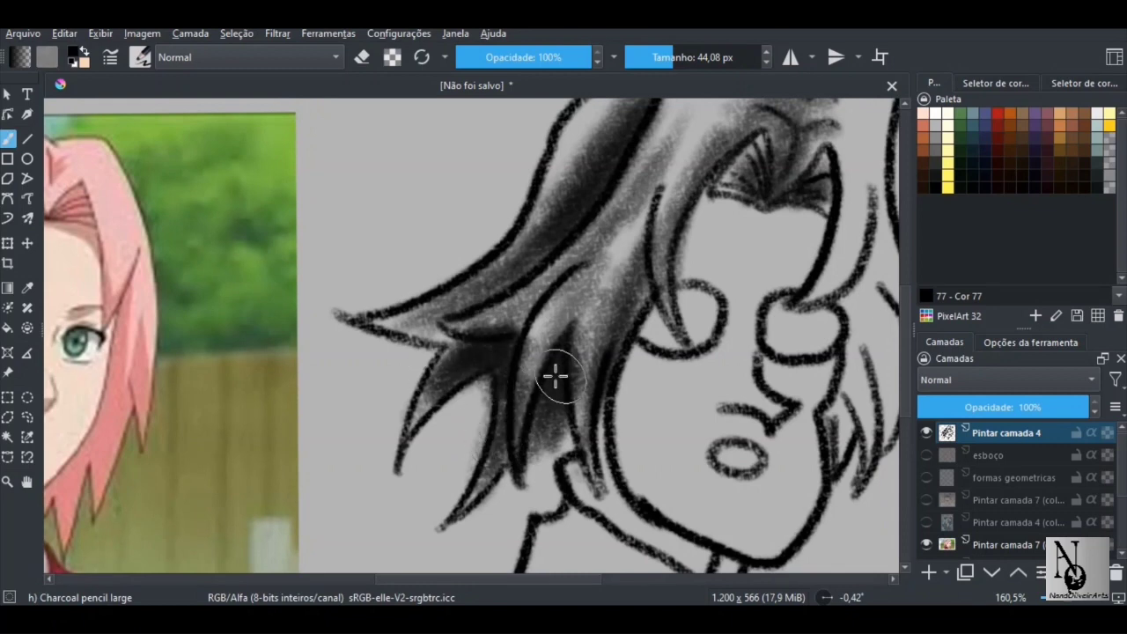
mouse_move(528, 310)
left_mouse_down()
mouse_move(492, 386)
mouse_move(517, 330)
mouse_move(571, 259)
mouse_move(598, 172)
mouse_move(413, 364)
left_mouse_up()
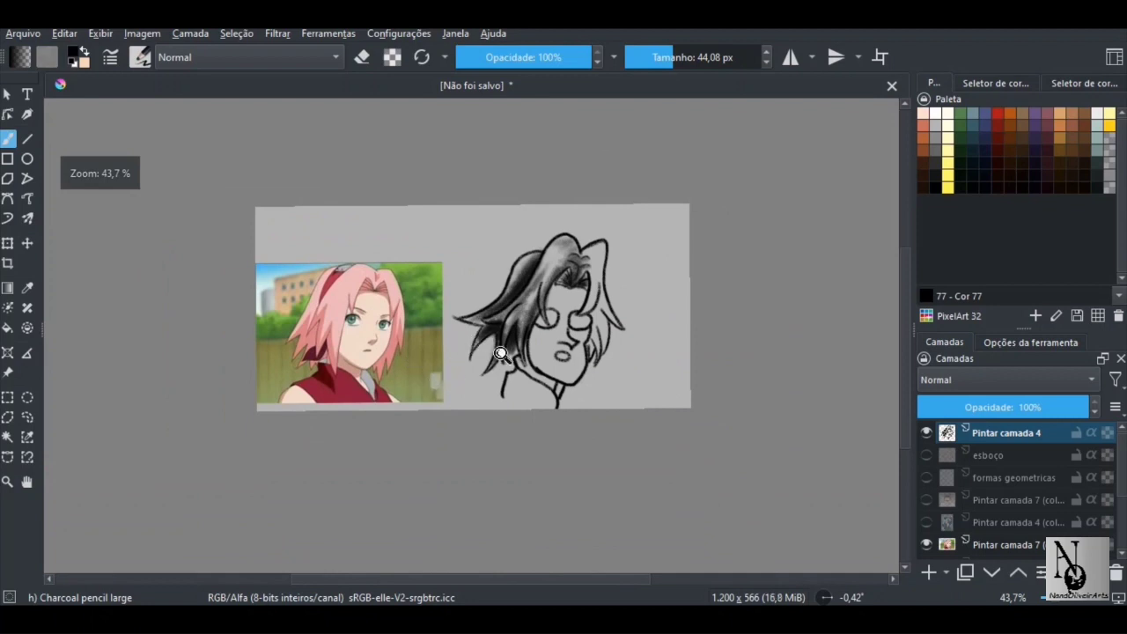
Step: Refine the shading of the left strands and the hair roots above the forehead with a 32.84 px brush
left_click_drag(501, 354, 564, 221)
left_click_drag(474, 331, 468, 323, "shift")
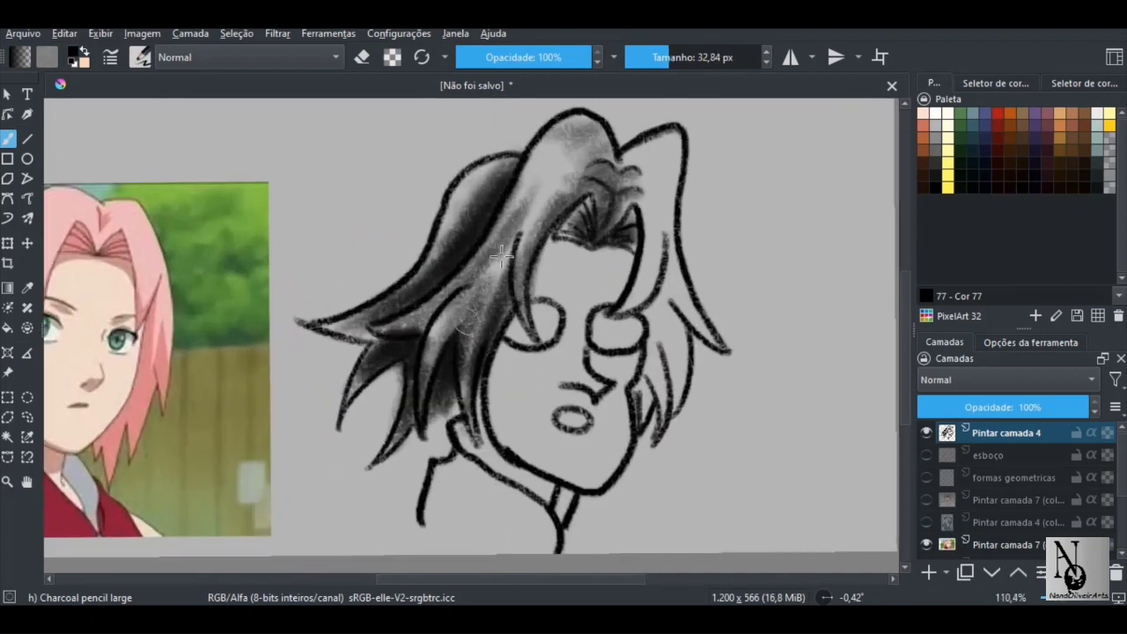
left_click_drag(502, 255, 457, 327)
left_click_drag(481, 274, 427, 319)
left_click_drag(473, 290, 452, 328)
mouse_move(492, 306)
left_mouse_down()
mouse_move(467, 342)
mouse_move(481, 298)
left_mouse_up()
mouse_move(515, 345)
left_mouse_down()
mouse_move(581, 201)
mouse_move(555, 173)
mouse_move(569, 182)
left_mouse_up()
left_click_drag(583, 220, 599, 260)
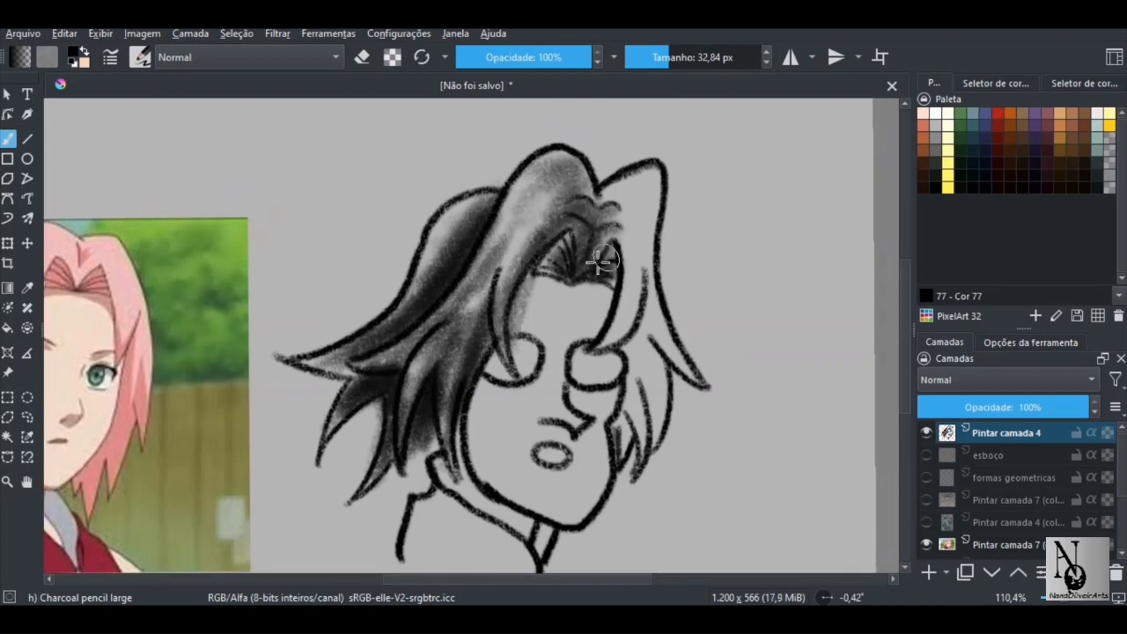
Step: Shade the right hair section from the crown along the fringe down to its side strand tips
mouse_move(613, 221)
left_mouse_down()
mouse_move(601, 222)
mouse_move(625, 290)
mouse_move(620, 339)
mouse_move(619, 304)
mouse_move(648, 224)
mouse_move(638, 198)
left_mouse_up()
mouse_move(625, 330)
left_mouse_down()
mouse_move(601, 305)
mouse_move(624, 308)
mouse_move(657, 244)
mouse_move(537, 226)
mouse_move(556, 319)
left_mouse_up()
mouse_move(613, 251)
left_mouse_down()
mouse_move(594, 257)
mouse_move(529, 228)
mouse_move(582, 262)
mouse_move(592, 304)
mouse_move(604, 300)
left_mouse_up()
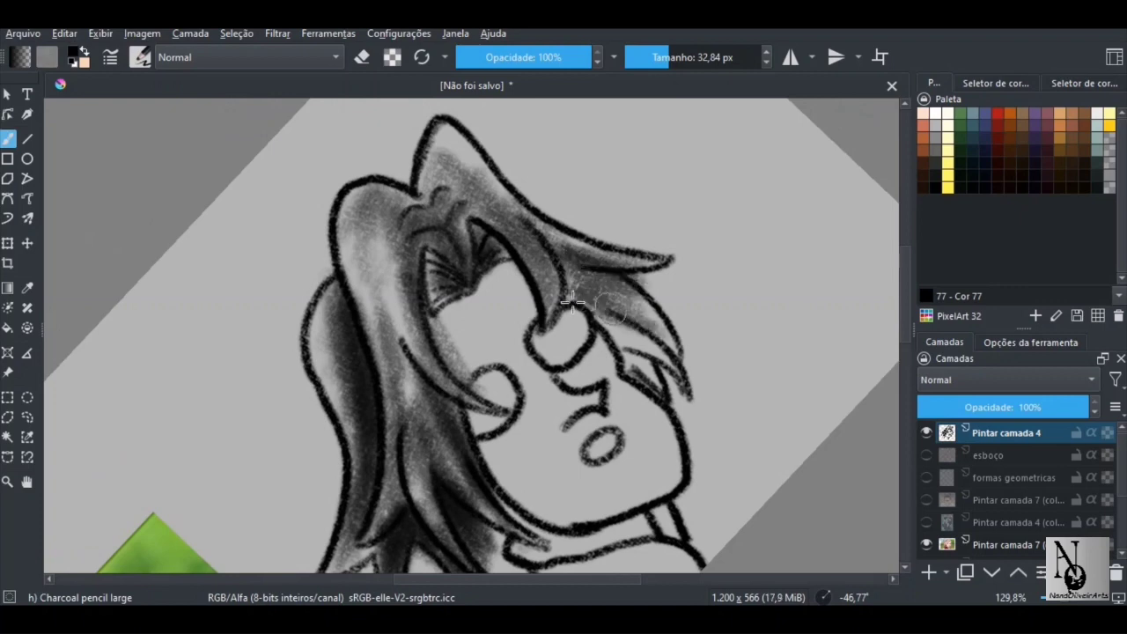
mouse_move(637, 337)
left_mouse_down()
mouse_move(656, 361)
mouse_move(579, 276)
mouse_move(608, 290)
mouse_move(620, 323)
mouse_move(524, 228)
mouse_move(552, 255)
mouse_move(628, 276)
left_mouse_up()
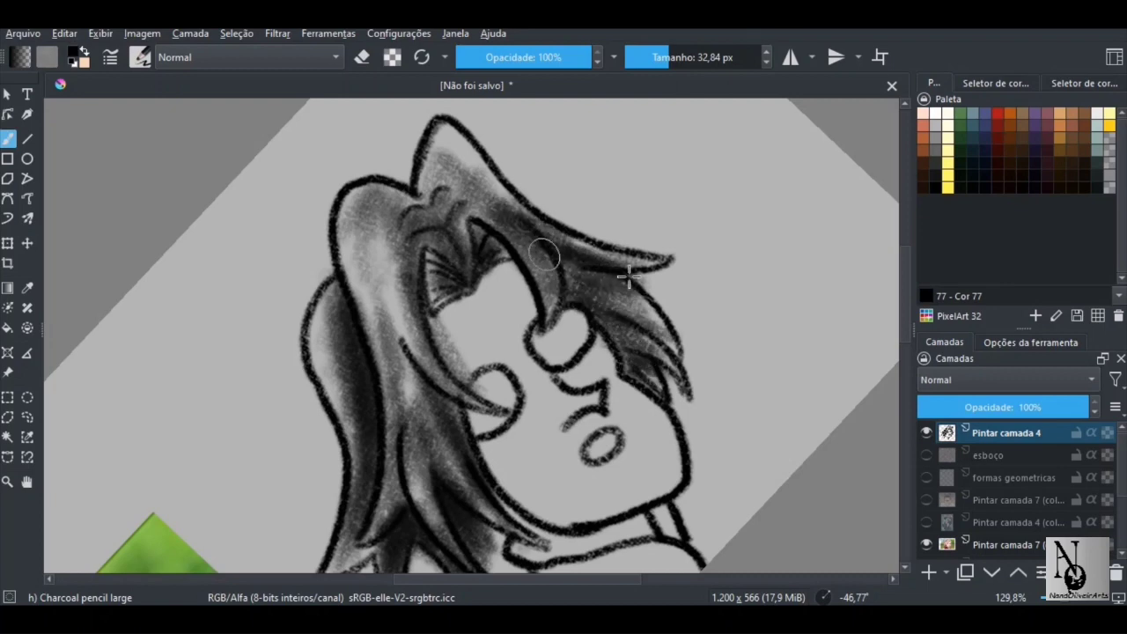
left_click_drag(482, 246, 558, 204)
left_click_drag(513, 246, 576, 168)
left_click_drag(499, 282, 529, 168)
left_click_drag(518, 276, 455, 391)
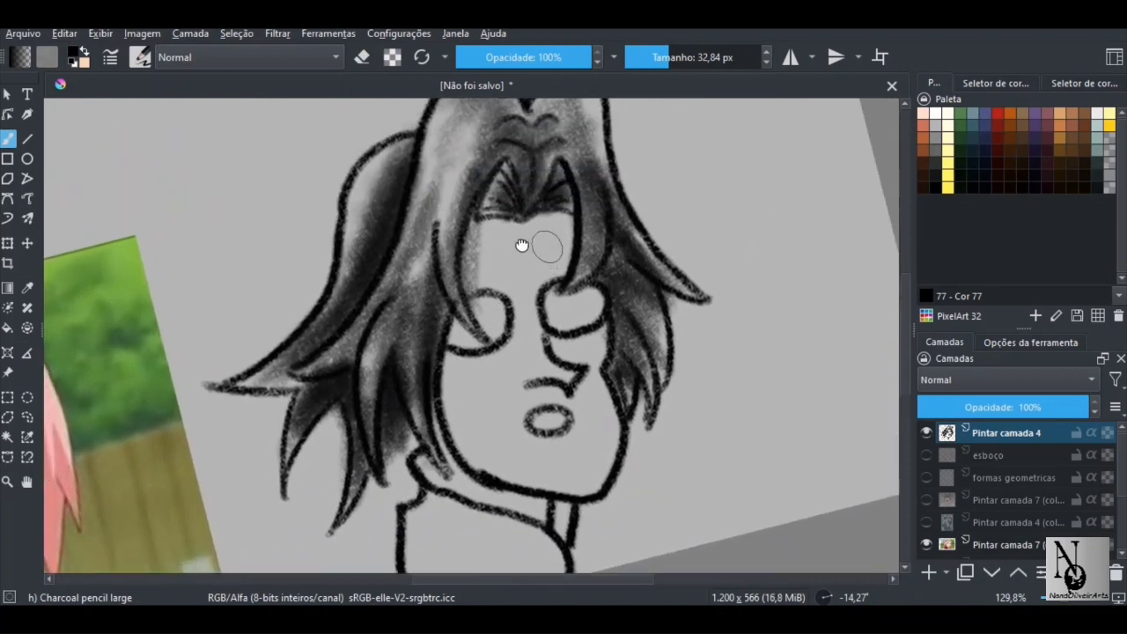
Step: Lightly shade the forehead, cheeks, jaw, neck and shoulder with the brush enlarged to 54.04 px
mouse_move(520, 239)
left_mouse_down()
mouse_move(478, 250)
mouse_move(488, 273)
mouse_move(517, 269)
mouse_move(467, 324)
left_mouse_up()
left_click_drag(486, 262, 511, 276)
mouse_move(523, 325)
left_mouse_down()
mouse_move(489, 355)
mouse_move(482, 385)
left_mouse_up()
mouse_move(519, 440)
left_mouse_down()
mouse_move(472, 343)
mouse_move(504, 380)
mouse_move(535, 314)
mouse_move(596, 311)
left_mouse_up()
mouse_move(506, 295)
left_mouse_down()
mouse_move(572, 252)
mouse_move(537, 313)
mouse_move(596, 447)
mouse_move(491, 419)
mouse_move(529, 465)
left_mouse_up()
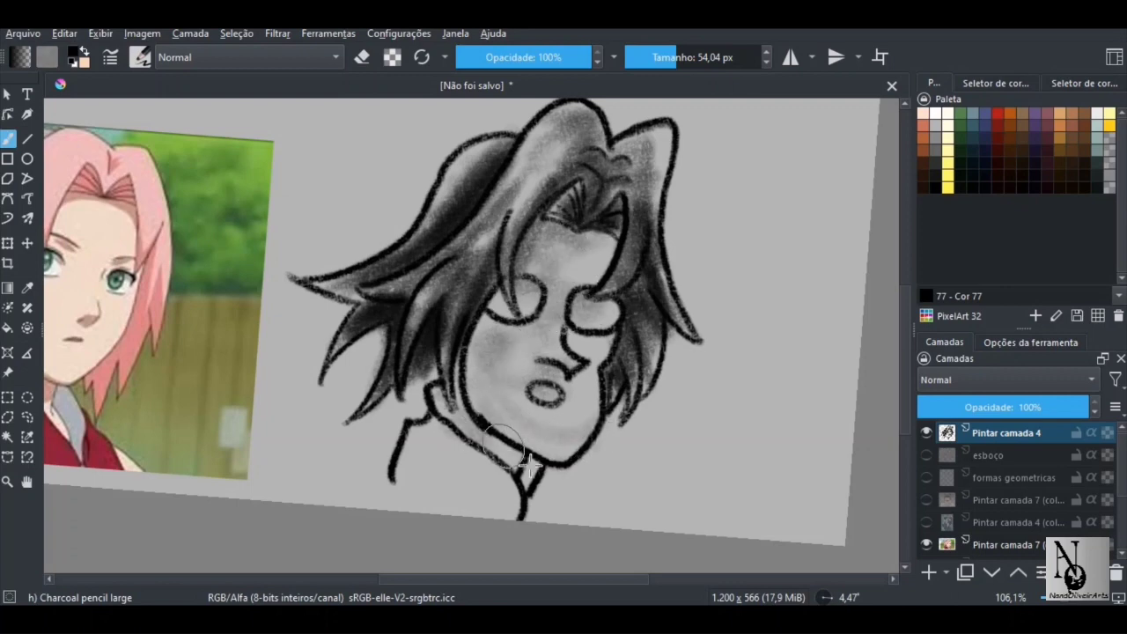
mouse_move(485, 436)
left_mouse_down()
mouse_move(458, 416)
mouse_move(511, 476)
mouse_move(440, 449)
mouse_move(500, 470)
mouse_move(432, 467)
mouse_move(424, 482)
left_mouse_up()
mouse_move(501, 384)
left_mouse_down()
mouse_move(339, 385)
mouse_move(343, 402)
mouse_move(327, 399)
left_mouse_up()
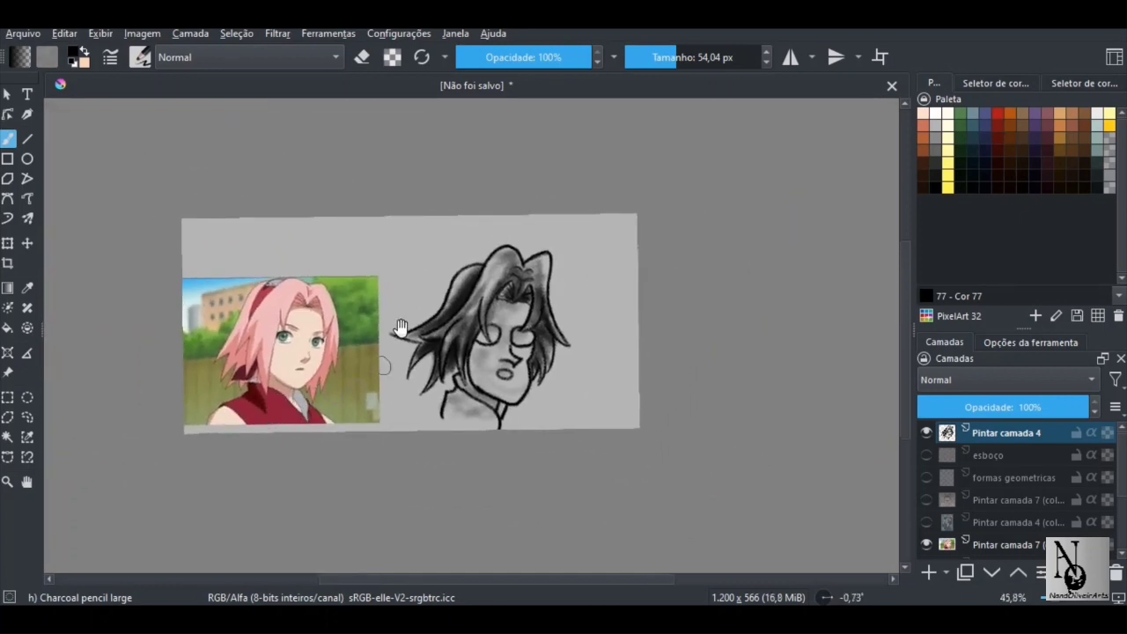
Step: Draw thick black eyelashes at the outer corners of both eyes with a 12.37 px brush
scroll(495, 370, "up", 5)
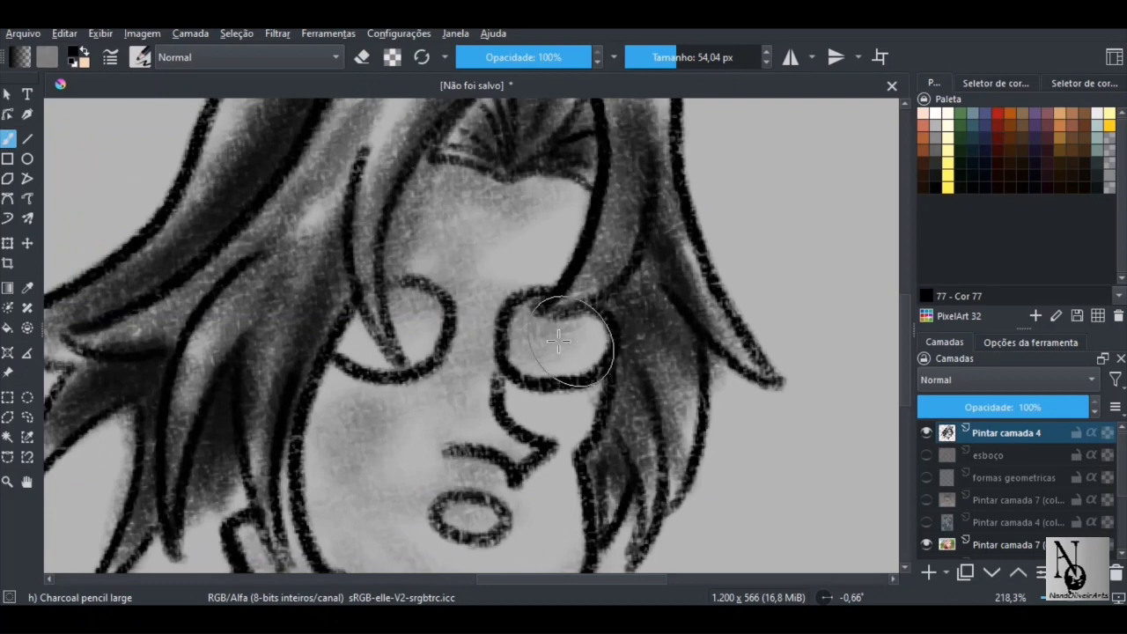
left_click_drag(573, 340, 476, 340, "shift")
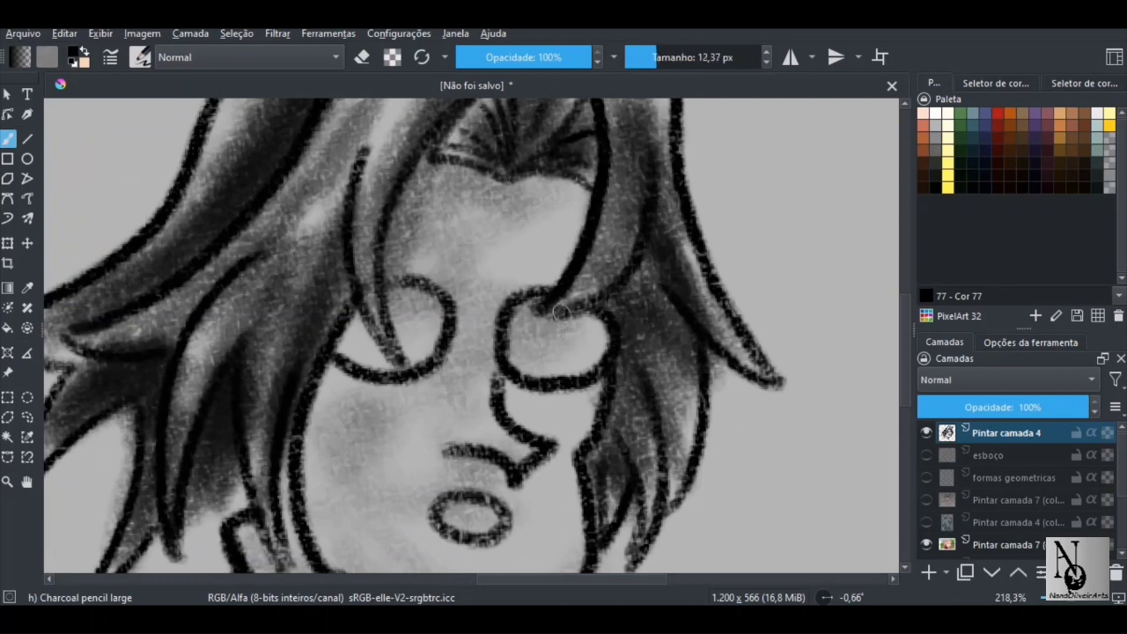
mouse_move(614, 354)
left_mouse_down()
mouse_move(619, 309)
mouse_move(609, 306)
left_mouse_up()
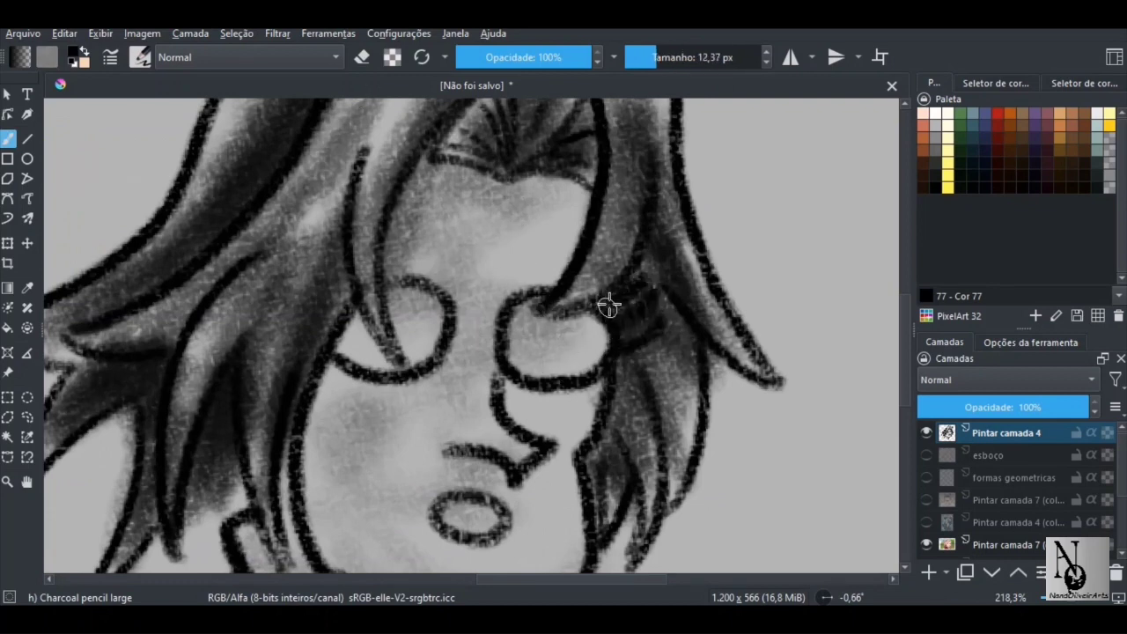
mouse_move(356, 300)
left_mouse_down()
mouse_move(323, 378)
mouse_move(314, 362)
mouse_move(296, 370)
left_mouse_up()
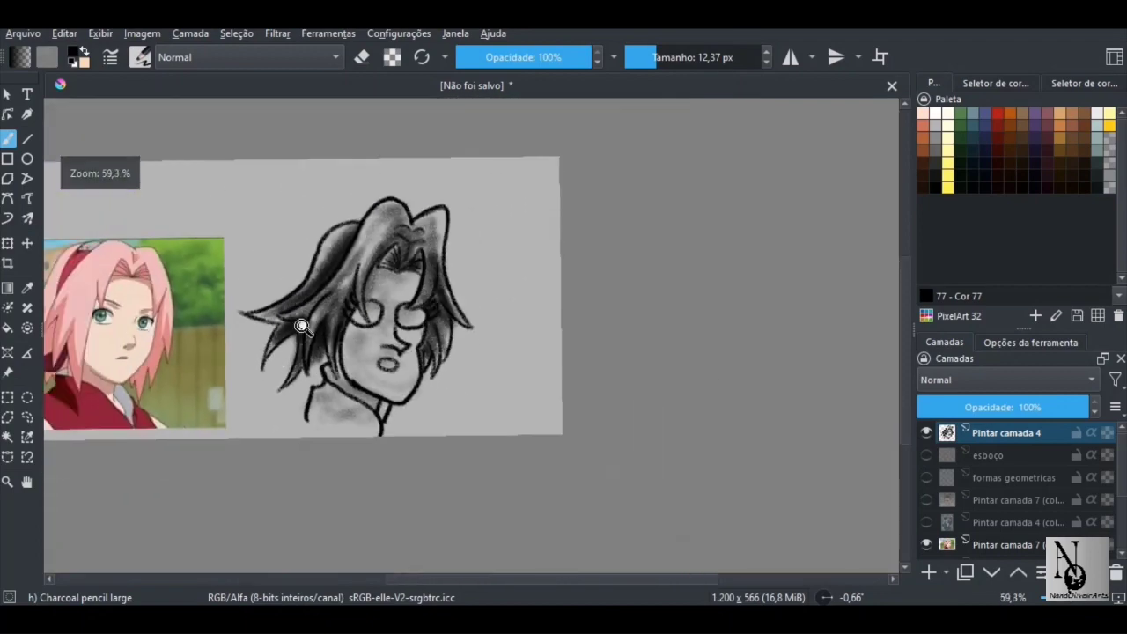
Step: Draw and shade the irises inside both eyes and fill in the mouth with a 15.95 px brush
mouse_move(384, 357)
left_mouse_down("ctrl")
mouse_move(428, 275)
mouse_move(423, 289)
left_mouse_up("ctrl")
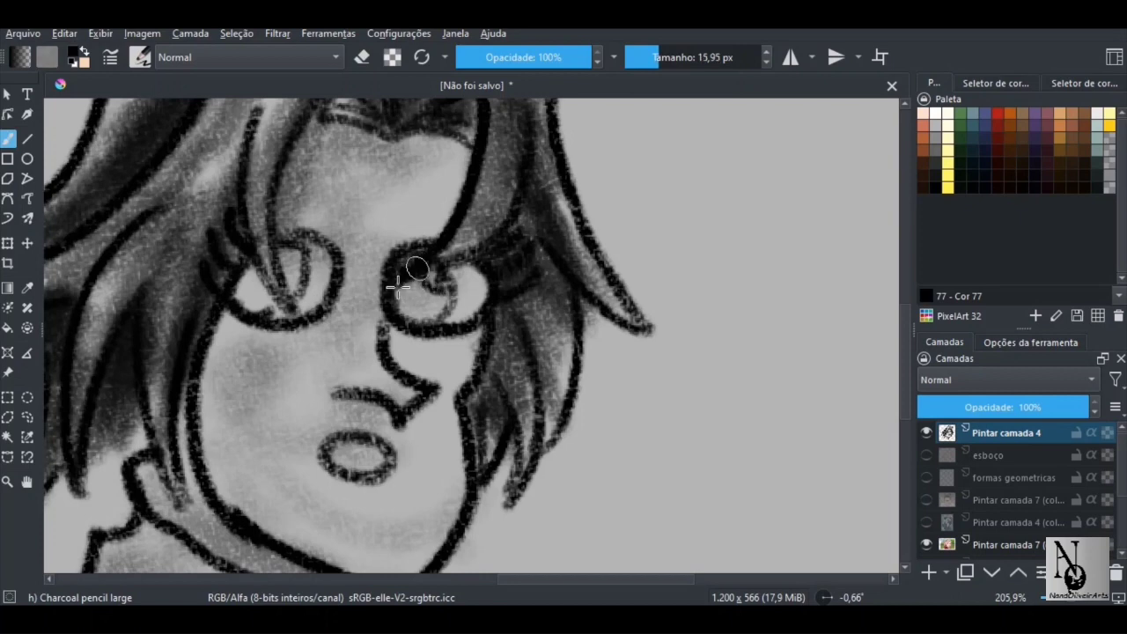
left_click_drag(424, 288, 440, 307)
left_click_drag(250, 285, 249, 300)
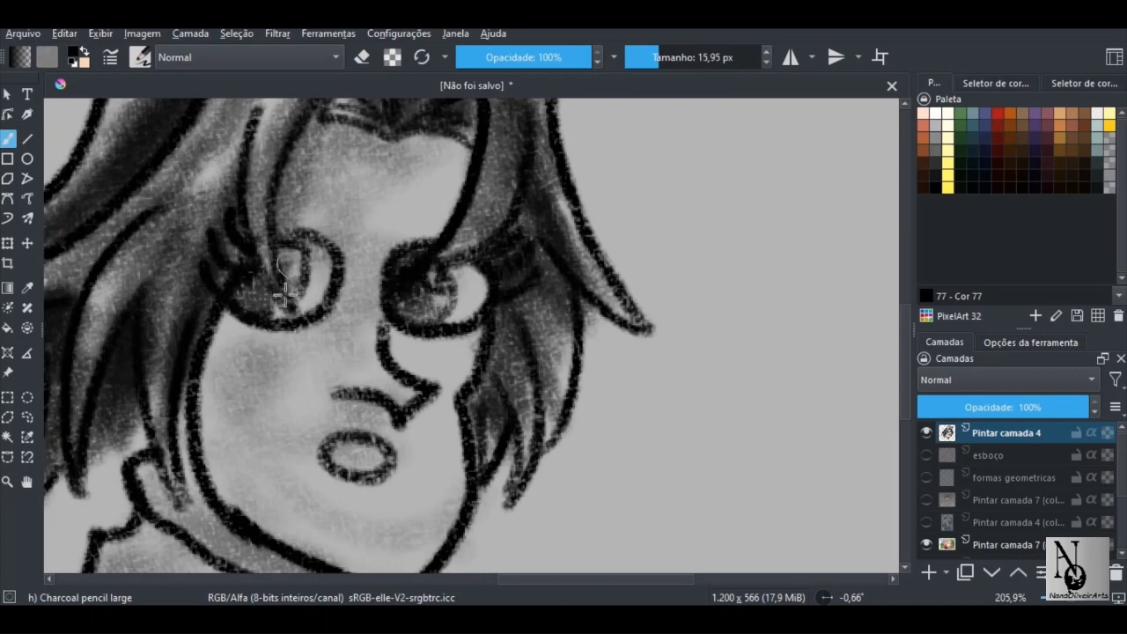
mouse_move(408, 304)
left_mouse_down()
mouse_move(408, 325)
mouse_move(342, 360)
mouse_move(257, 372)
mouse_move(321, 368)
left_mouse_up()
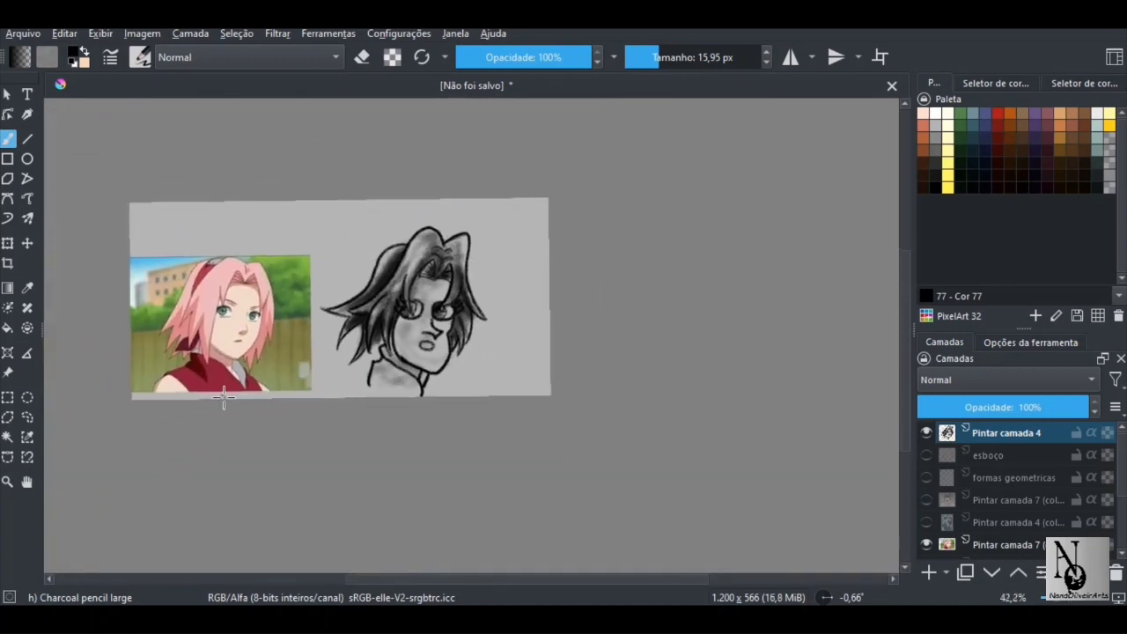
scroll(460, 262, "up", 2)
mouse_move(517, 322)
left_mouse_down()
mouse_move(535, 330)
mouse_move(532, 322)
mouse_move(425, 407)
mouse_move(404, 398)
left_mouse_up()
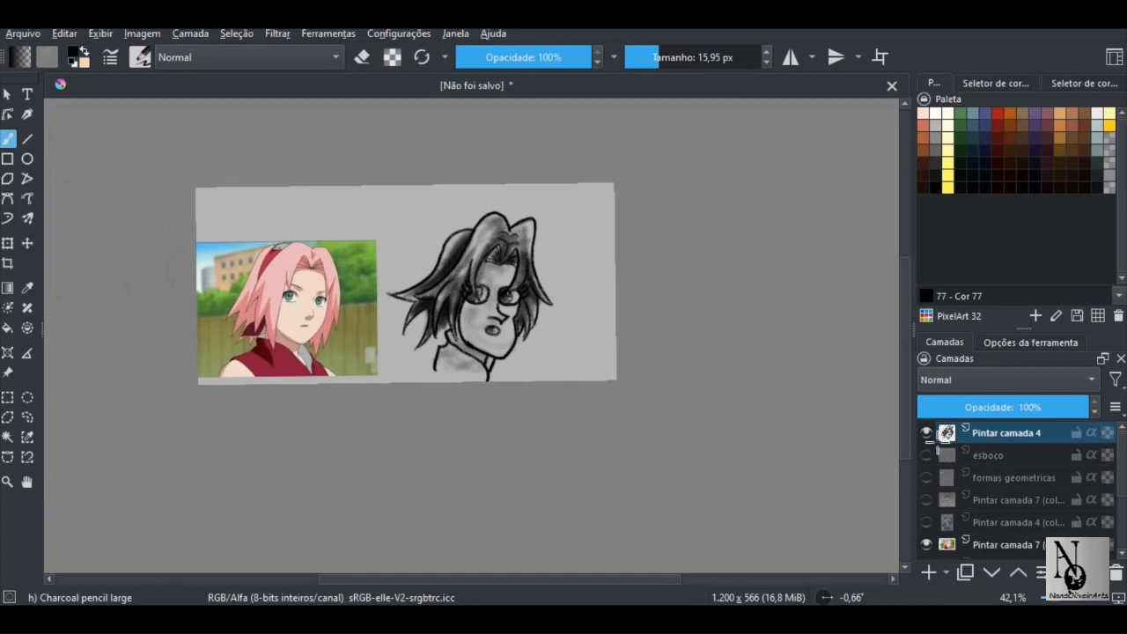
Step: Toggle the Pintar camada 4 layer off and on to compare the shaded drawing with the reference
left_click(927, 431)
left_click(921, 432)
left_click_drag(322, 302, 376, 278)
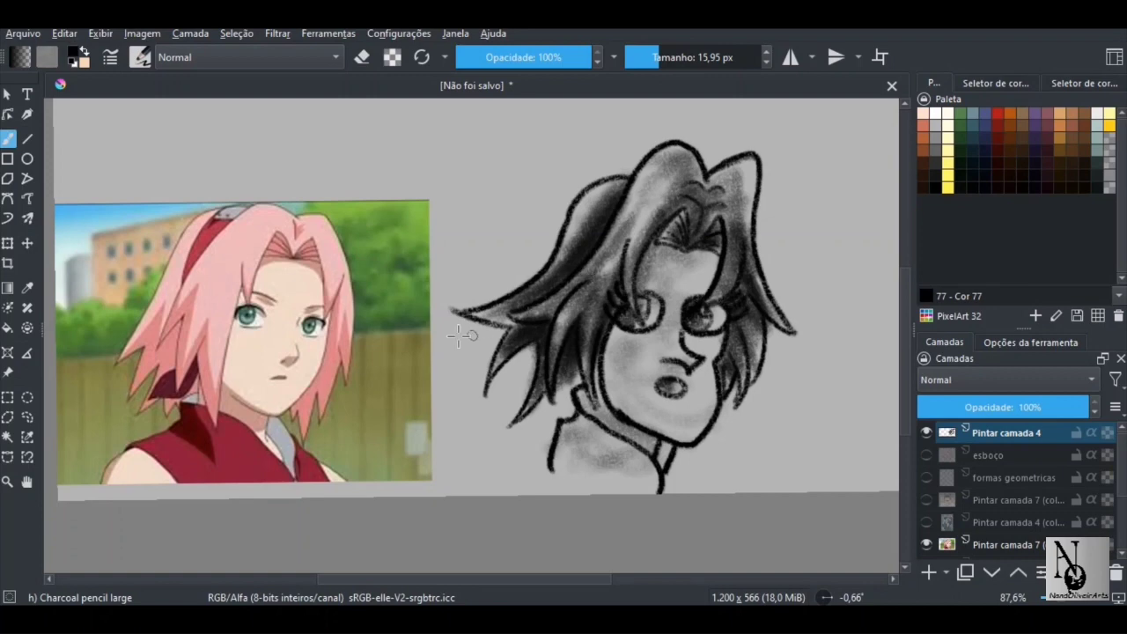
scroll(453, 327, "down", 3)
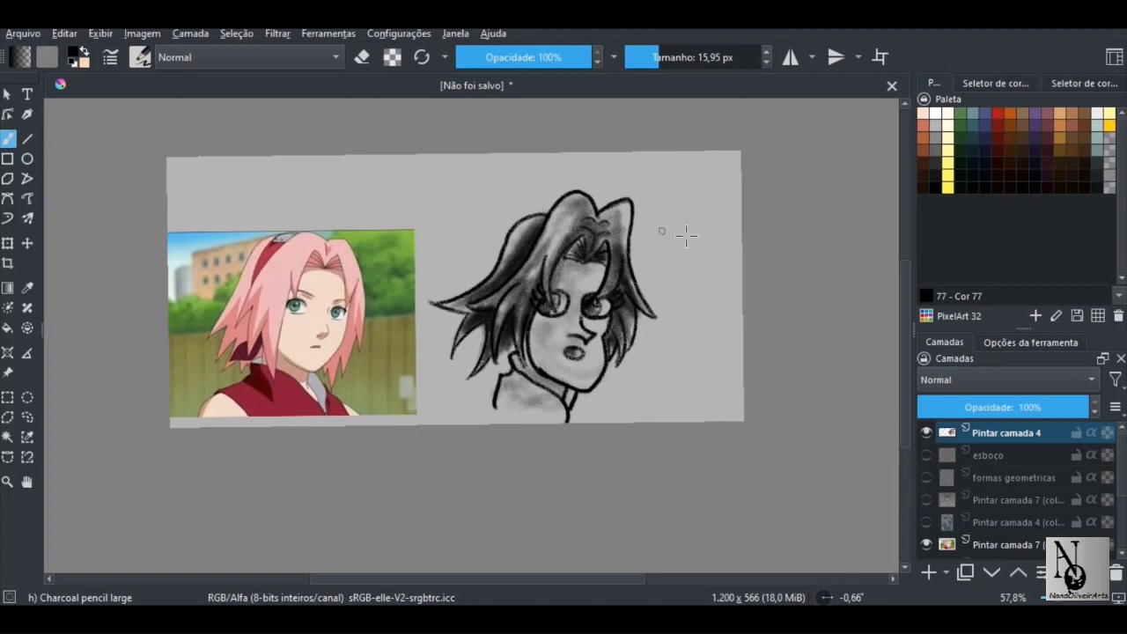
scroll(675, 246, "up", 2)
Step: Select the red Cor 45 and add a new paint layer above Pintar camada 4
left_click(998, 113)
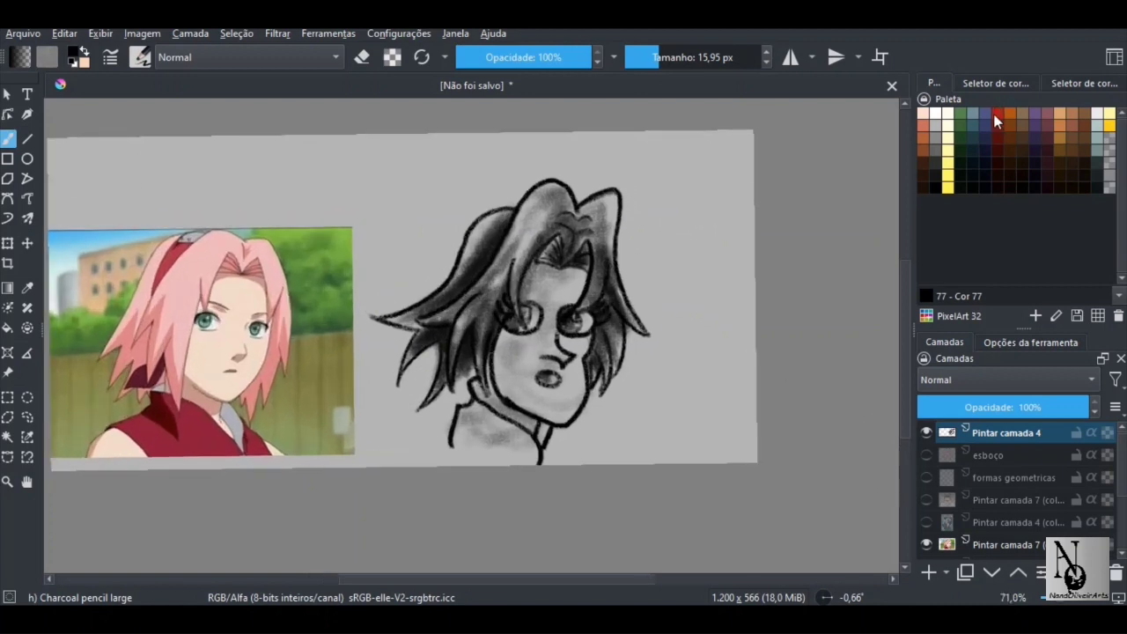
scroll(589, 227, "up", 1)
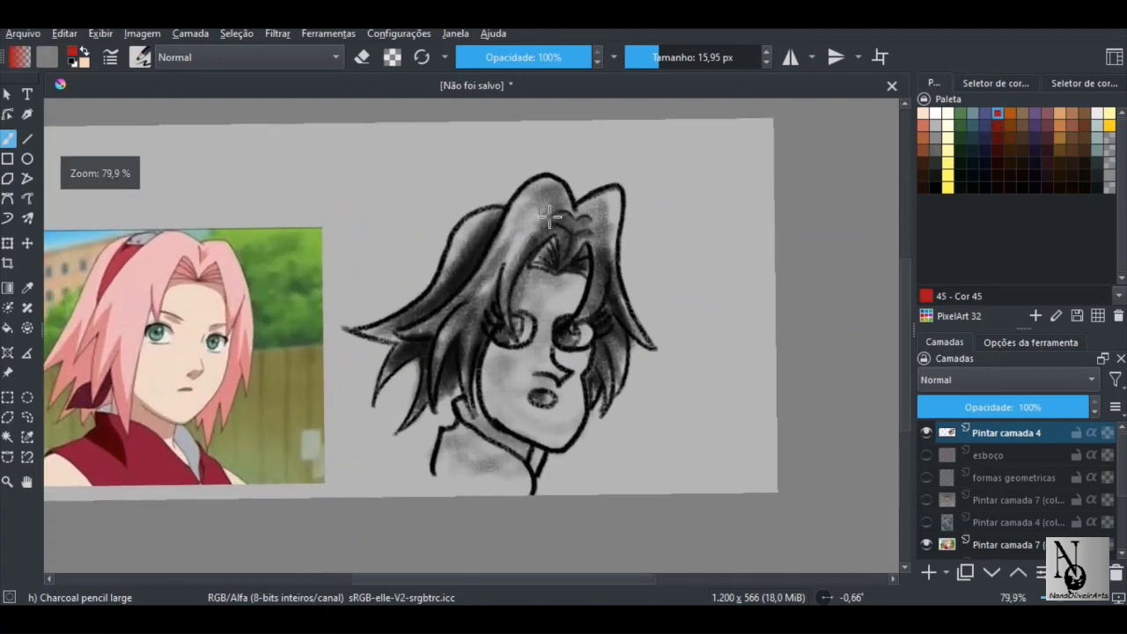
left_click_drag(465, 250, 508, 242)
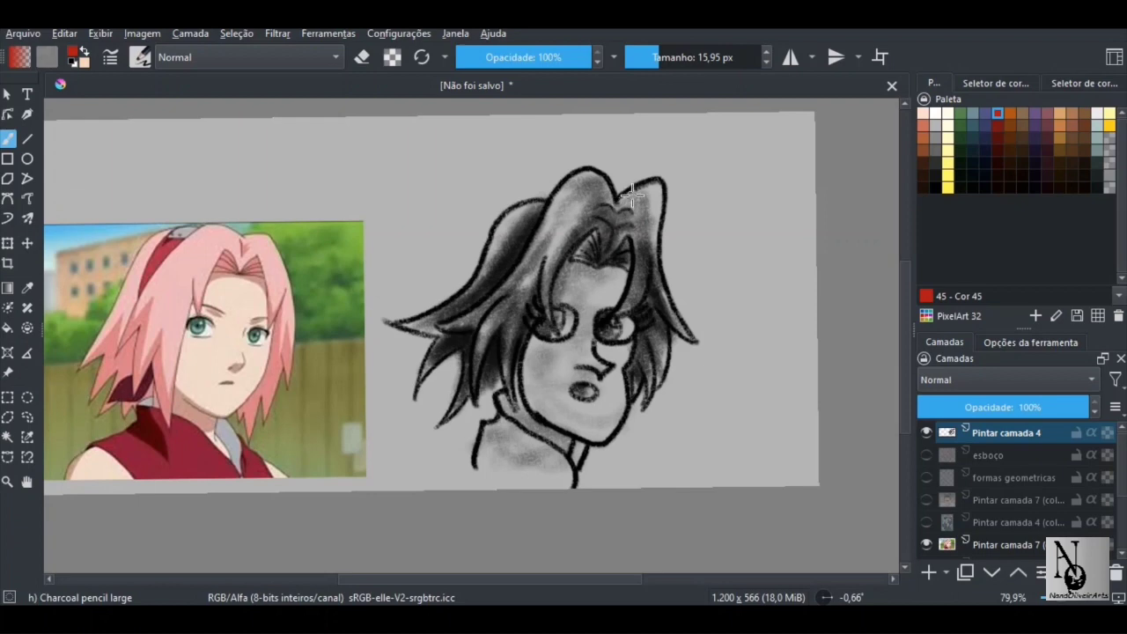
mouse_move(633, 192)
left_mouse_down()
mouse_move(593, 229)
mouse_move(650, 225)
mouse_move(586, 229)
mouse_move(640, 201)
mouse_move(641, 238)
mouse_move(603, 236)
mouse_move(625, 188)
mouse_move(643, 216)
left_mouse_up()
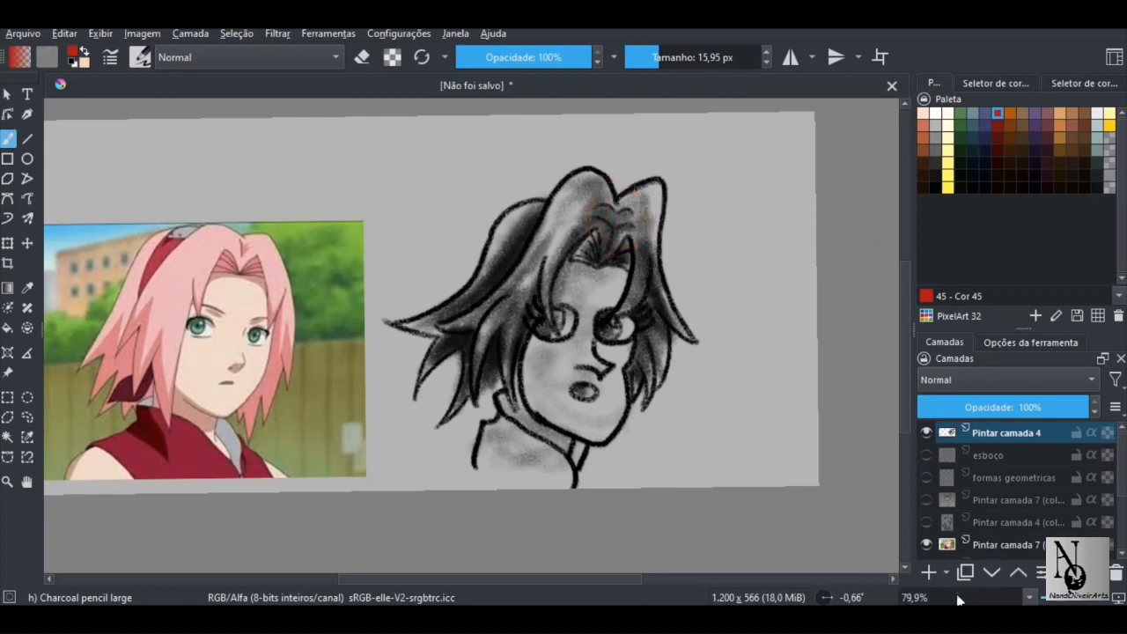
left_click(931, 573)
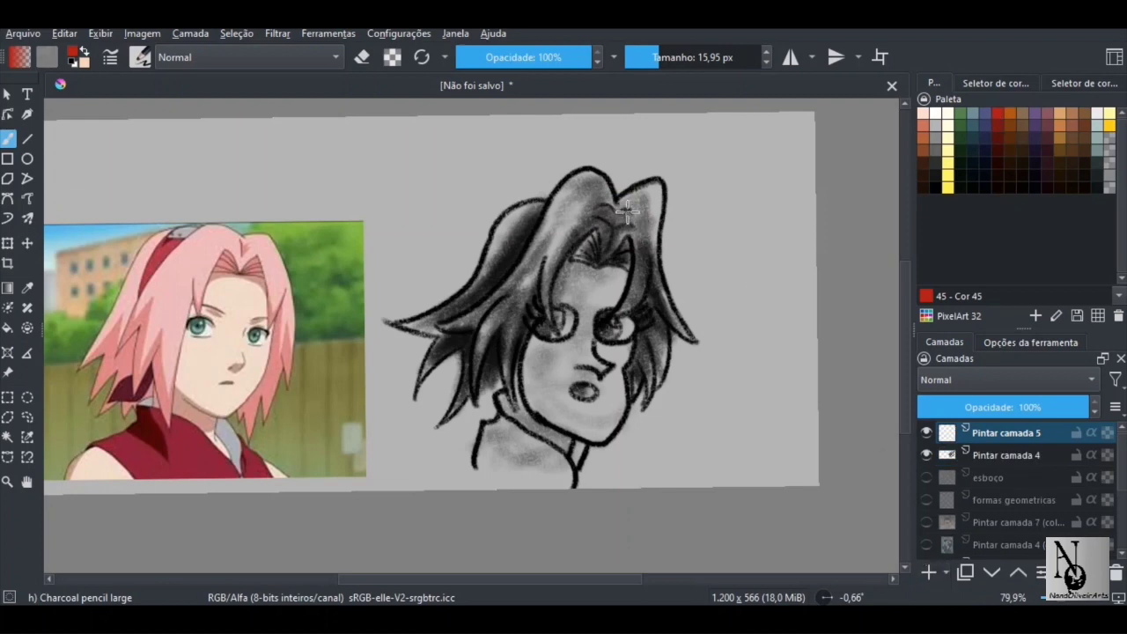
mouse_move(634, 194)
left_mouse_down()
mouse_move(631, 240)
mouse_move(600, 219)
mouse_move(614, 197)
mouse_move(655, 235)
mouse_move(631, 233)
mouse_move(668, 203)
mouse_move(597, 204)
mouse_move(633, 210)
mouse_move(609, 250)
mouse_move(606, 212)
mouse_move(649, 208)
mouse_move(599, 269)
mouse_move(627, 239)
mouse_move(598, 222)
left_mouse_up()
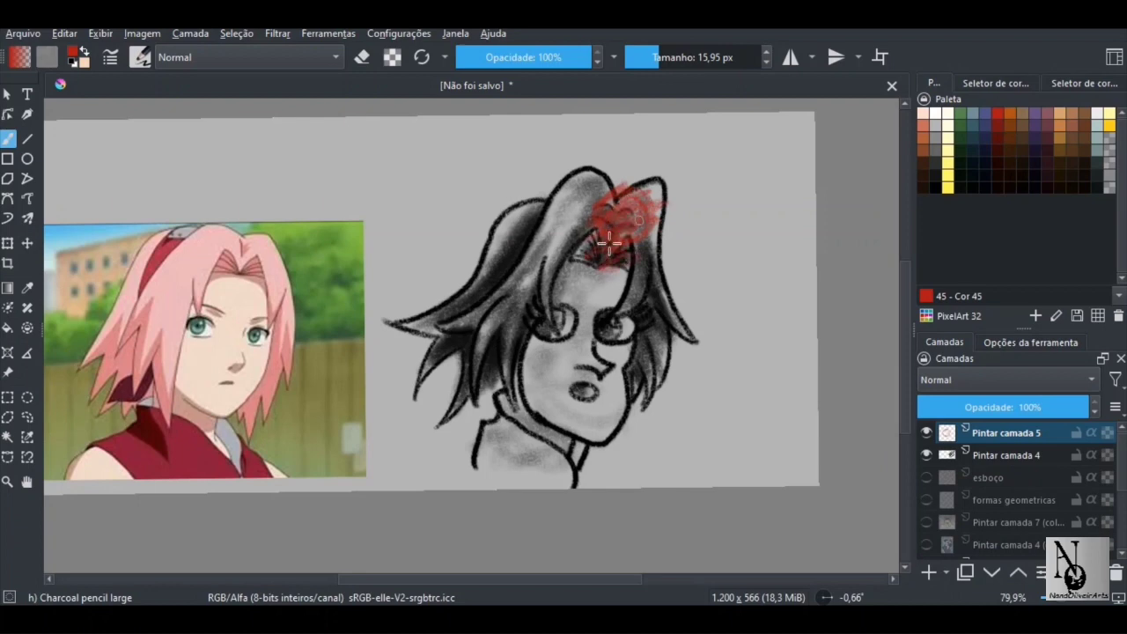
key("ctrl+z")
key("ctrl+z")
key("ctrl+z")
key("ctrl+z")
key("ctrl+z")
mouse_move(600, 210)
left_mouse_down()
mouse_move(612, 270)
mouse_move(632, 257)
mouse_move(629, 207)
mouse_move(606, 205)
mouse_move(634, 233)
mouse_move(616, 266)
mouse_move(578, 255)
mouse_move(608, 202)
mouse_move(618, 225)
mouse_move(607, 255)
mouse_move(633, 249)
mouse_move(623, 214)
left_mouse_up()
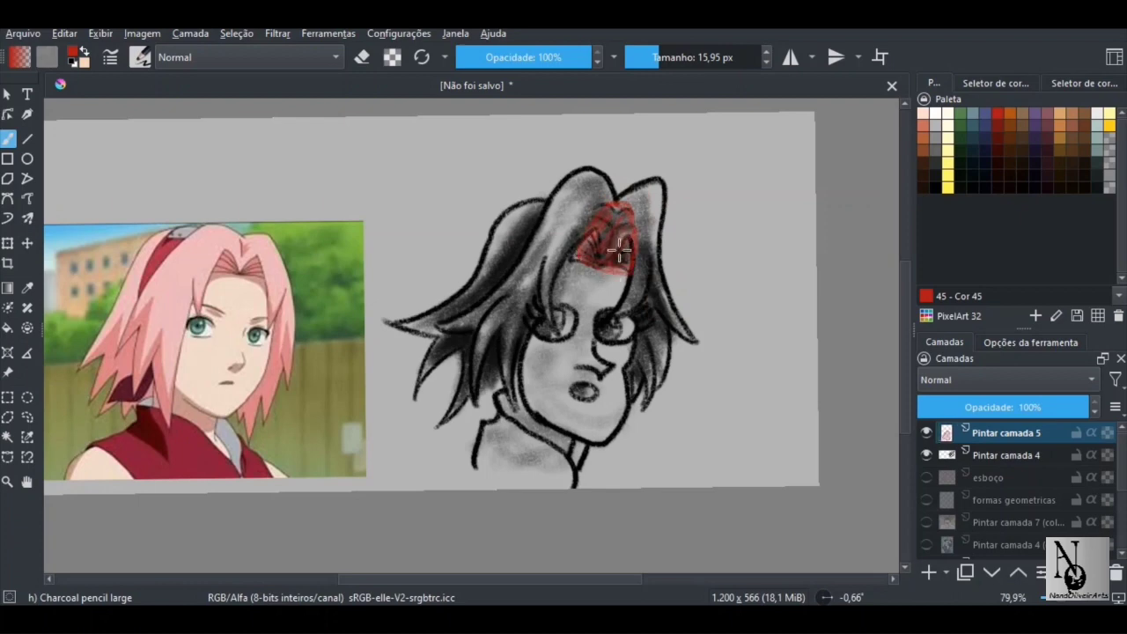
left_click_drag(612, 267, 643, 239)
key("ctrl+z")
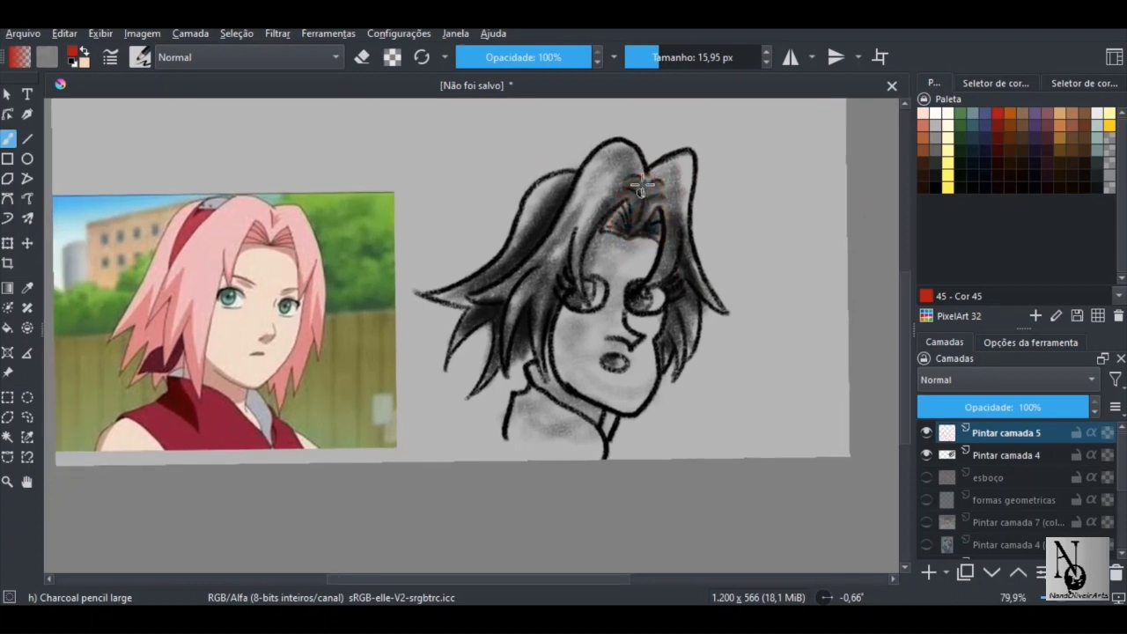
Step: Outline the two front hair sections in red from the centre parting over the crown down to the side strand tips
mouse_move(650, 177)
left_mouse_down()
mouse_move(542, 353)
mouse_move(507, 336)
mouse_move(505, 274)
mouse_move(577, 184)
mouse_move(709, 166)
mouse_move(713, 295)
mouse_move(674, 360)
mouse_move(651, 177)
mouse_move(680, 231)
mouse_move(693, 162)
mouse_move(671, 200)
mouse_move(681, 346)
mouse_move(621, 193)
mouse_move(527, 315)
mouse_move(544, 275)
mouse_move(475, 317)
left_mouse_up()
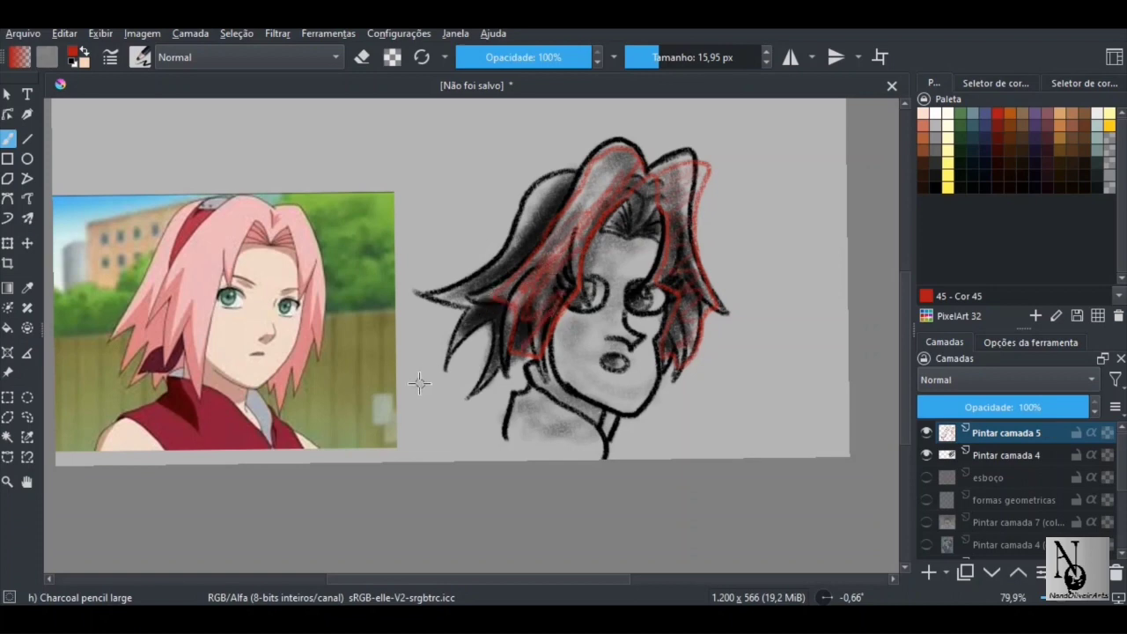
Step: Undo the red outlines drawn over the two front hair sections
key("ctrl+z")
key("ctrl+z")
key("ctrl+z")
key("ctrl+z")
key("ctrl+z")
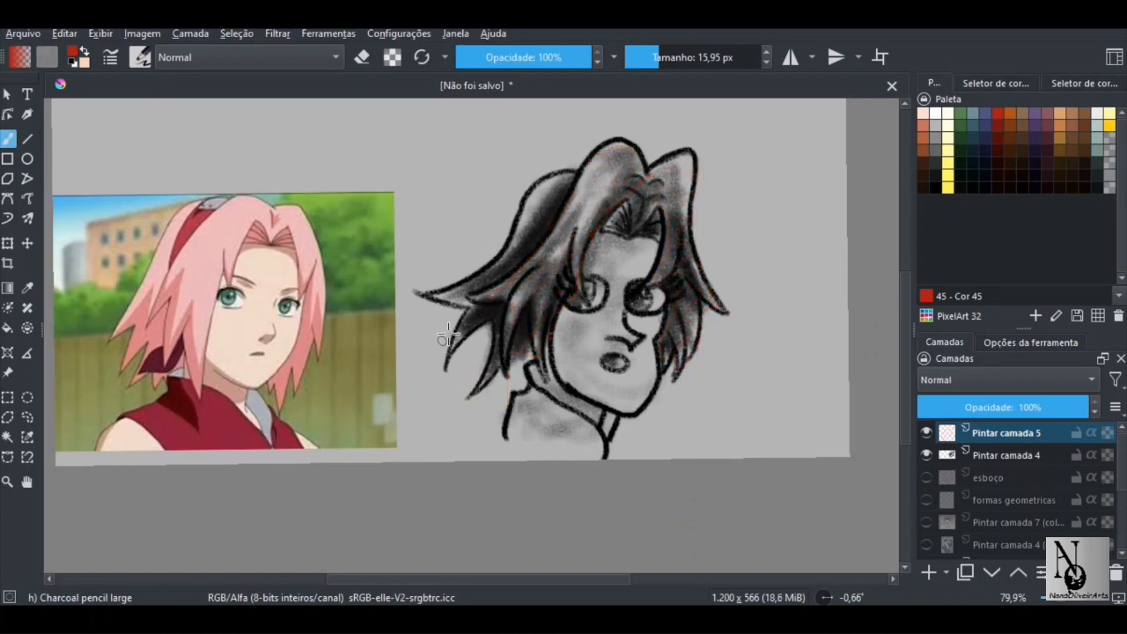
Step: Outline and hatch the back hair section in red from the crown down to the outer strand tips
mouse_move(583, 173)
left_mouse_down()
mouse_move(537, 185)
mouse_move(508, 236)
mouse_move(432, 293)
mouse_move(461, 330)
mouse_move(457, 360)
mouse_move(487, 332)
mouse_move(482, 382)
mouse_move(512, 308)
mouse_move(483, 304)
mouse_move(572, 181)
left_mouse_up()
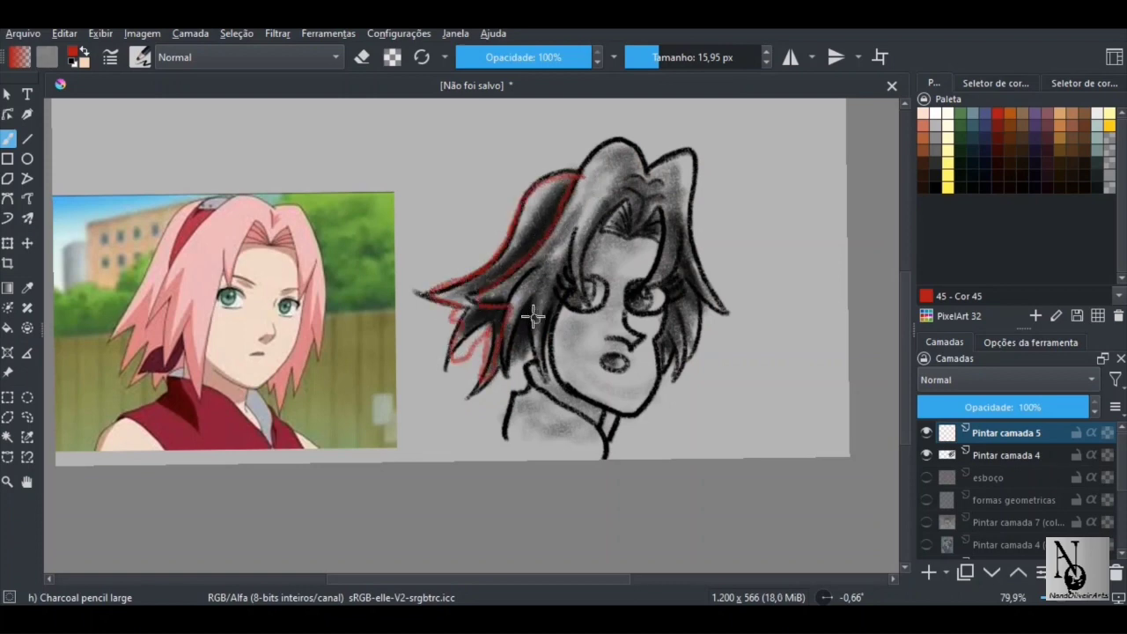
mouse_move(533, 308)
left_mouse_down()
mouse_move(529, 355)
mouse_move(513, 361)
mouse_move(524, 323)
mouse_move(524, 353)
mouse_move(512, 345)
mouse_move(494, 371)
mouse_move(505, 330)
mouse_move(469, 308)
mouse_move(519, 212)
left_mouse_up()
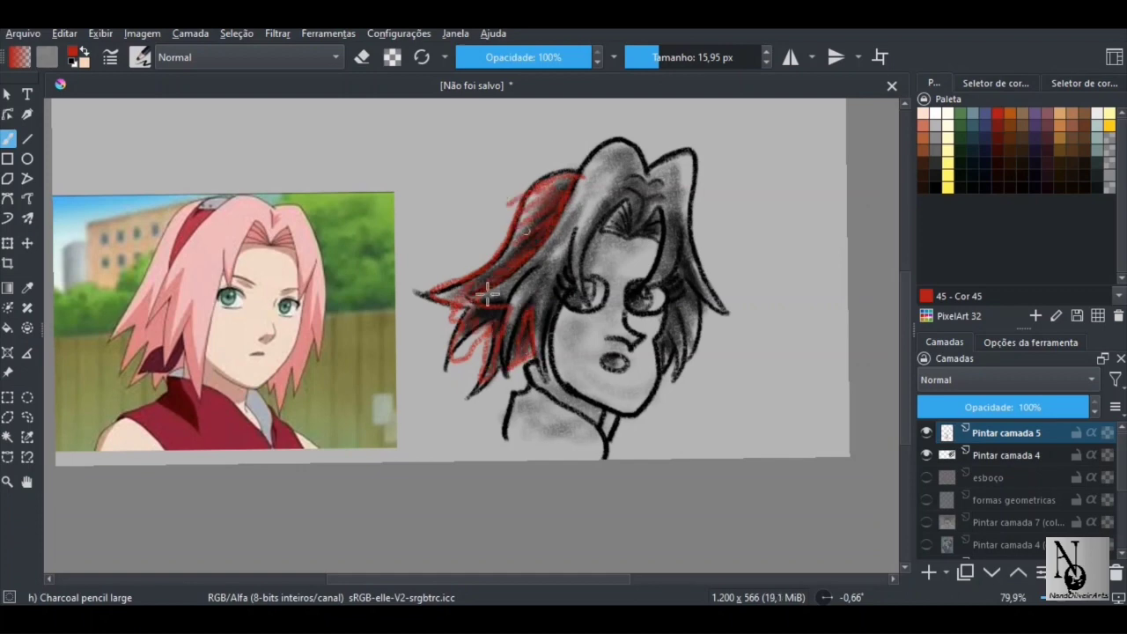
scroll(394, 327, "down", 3)
left_click_drag(394, 326, 376, 337)
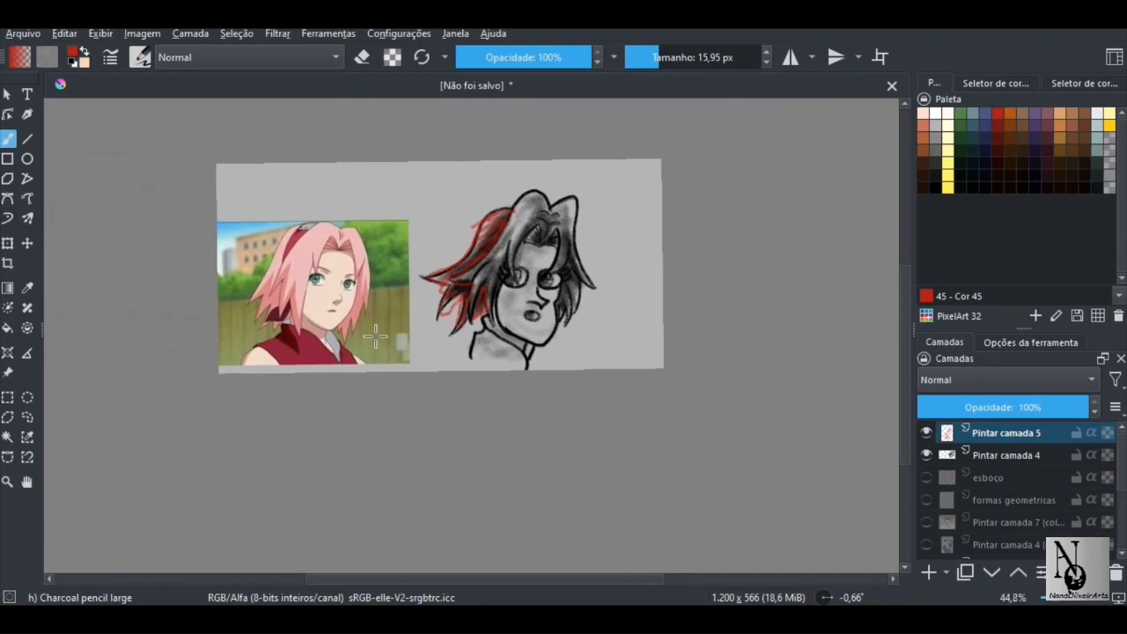
Step: Undo all the red marks on the back hair section
key("ctrl+z")
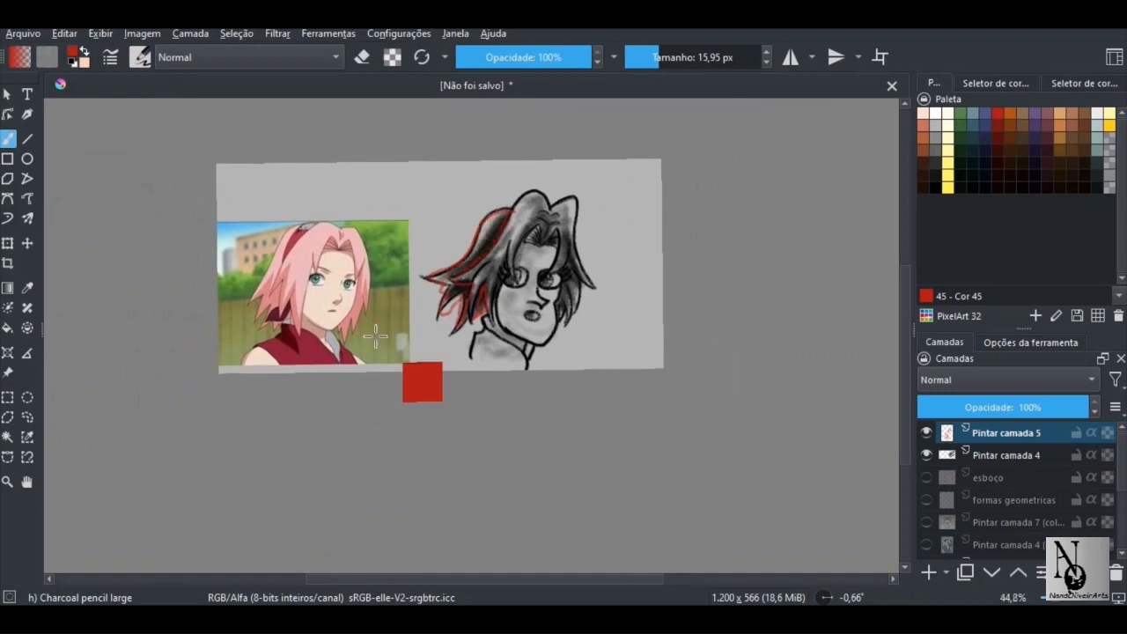
key("ctrl")
key("ctrl+z")
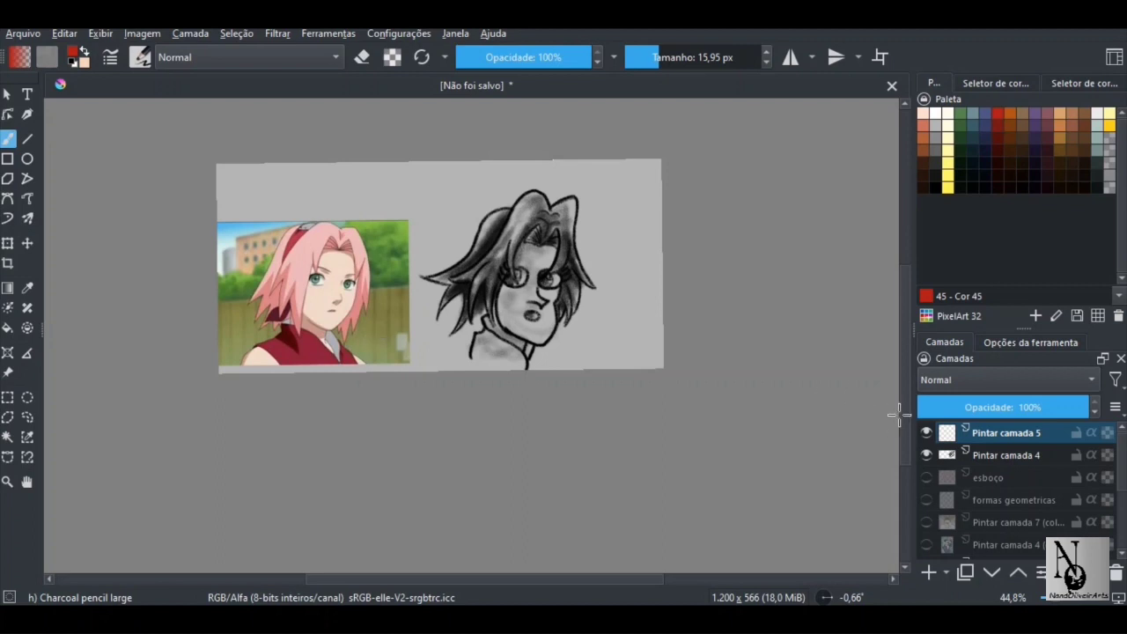
Step: Hide the Pintar camada 4 layer and delete the Pintar camada 5 layer
left_click(926, 454)
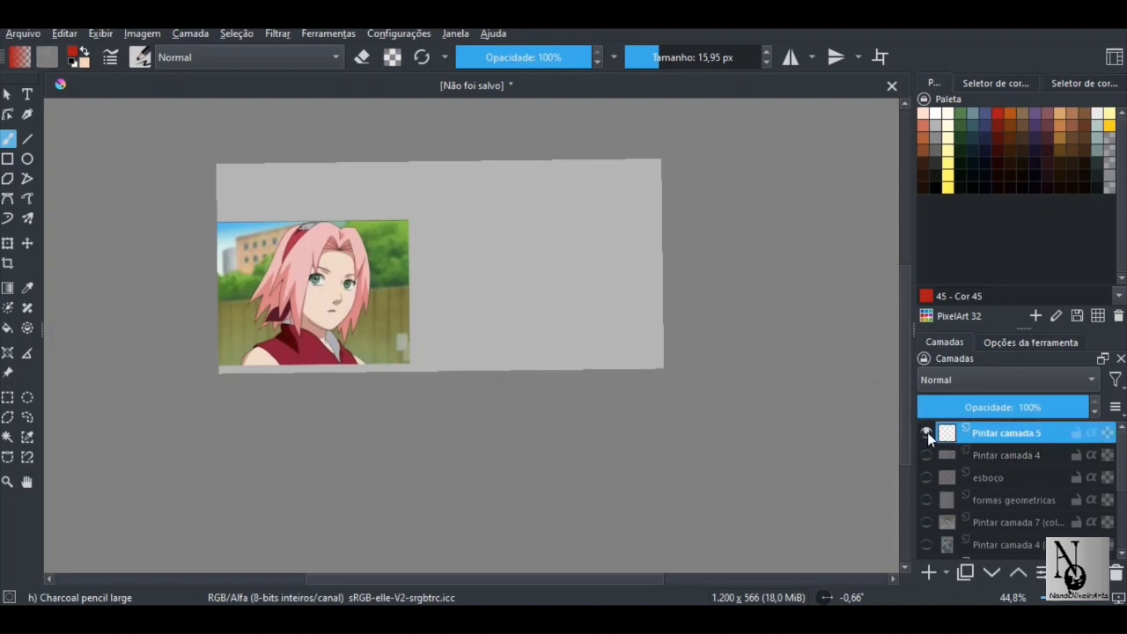
left_click(1116, 572)
Step: Show the formas geometricas layer and set its opacity to 100%
left_click(927, 478)
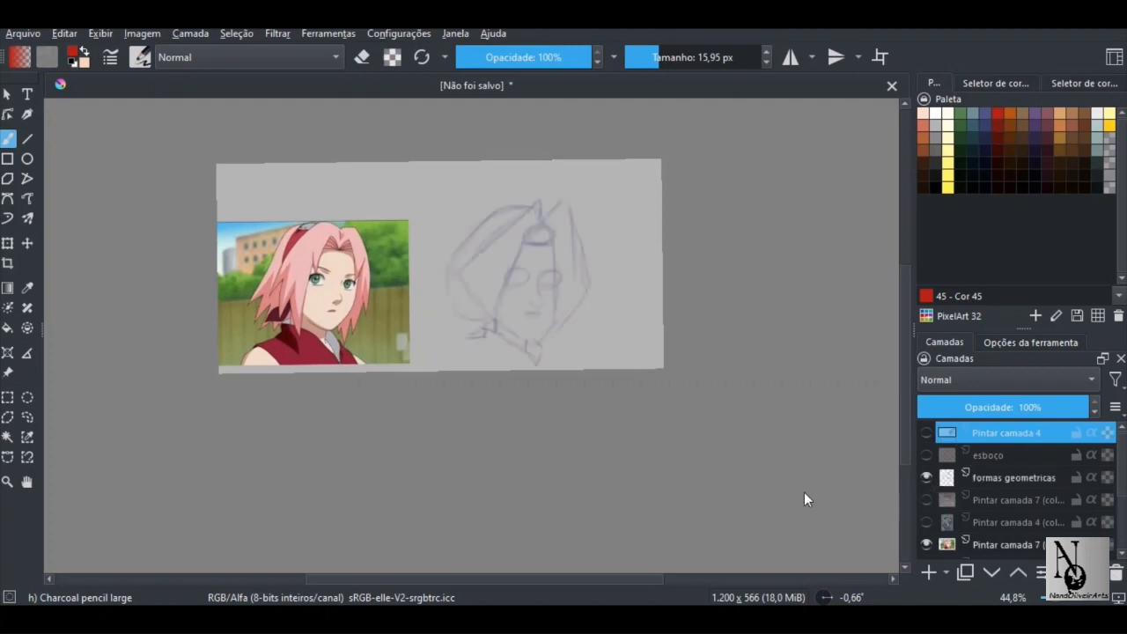
left_click(1016, 477)
left_click(1032, 408)
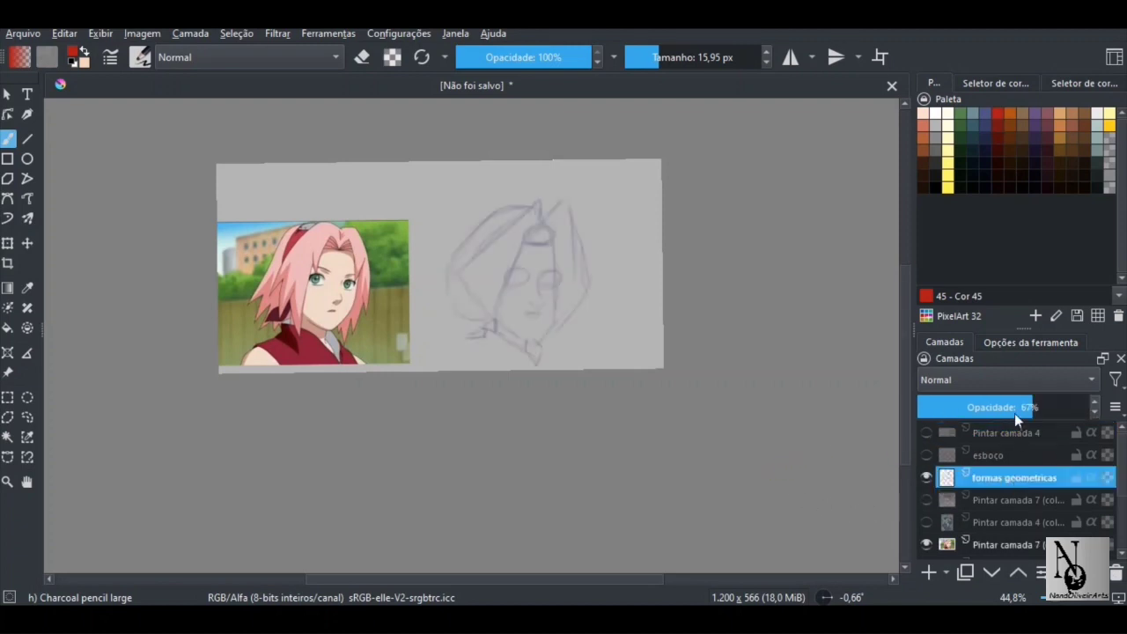
left_click_drag(1015, 413, 1090, 410)
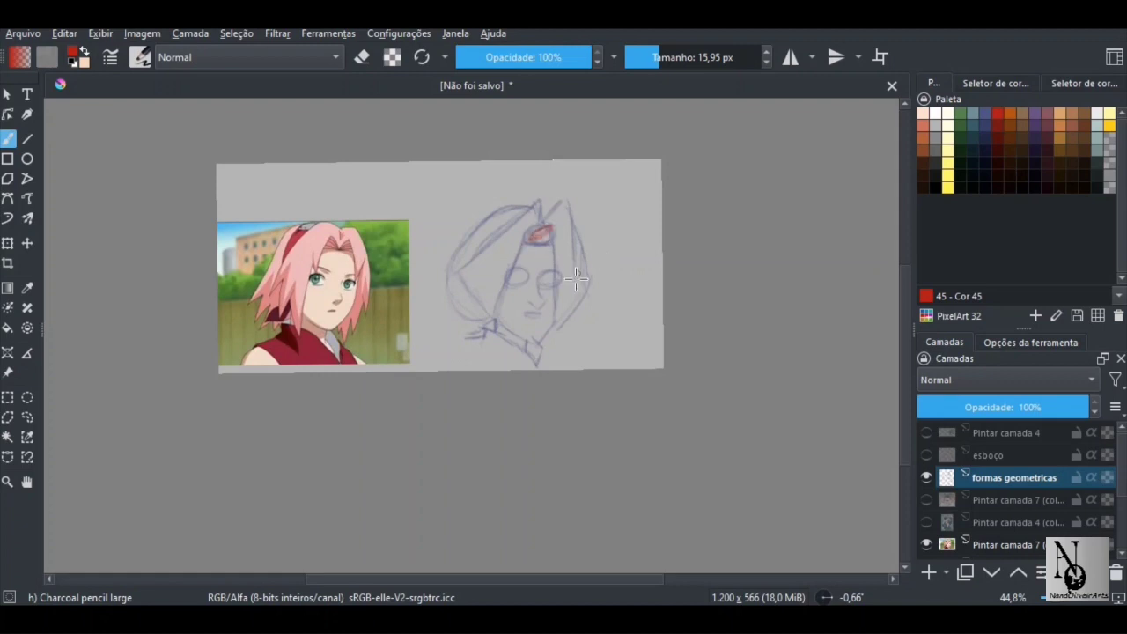
Step: Mark the fringe, side and back hair shapes in red on the geometric construction and undo those marks
left_click_drag(594, 257, 568, 280)
mouse_move(483, 273)
left_mouse_down()
mouse_move(515, 250)
mouse_move(453, 263)
mouse_move(483, 317)
mouse_move(459, 263)
left_mouse_up()
key("ctrl+z")
key("ctrl+z")
key("ctrl+z")
Step: Hide the formas geometricas layer and show the esboço layer at 100% opacity
left_click(927, 477)
left_click(927, 455)
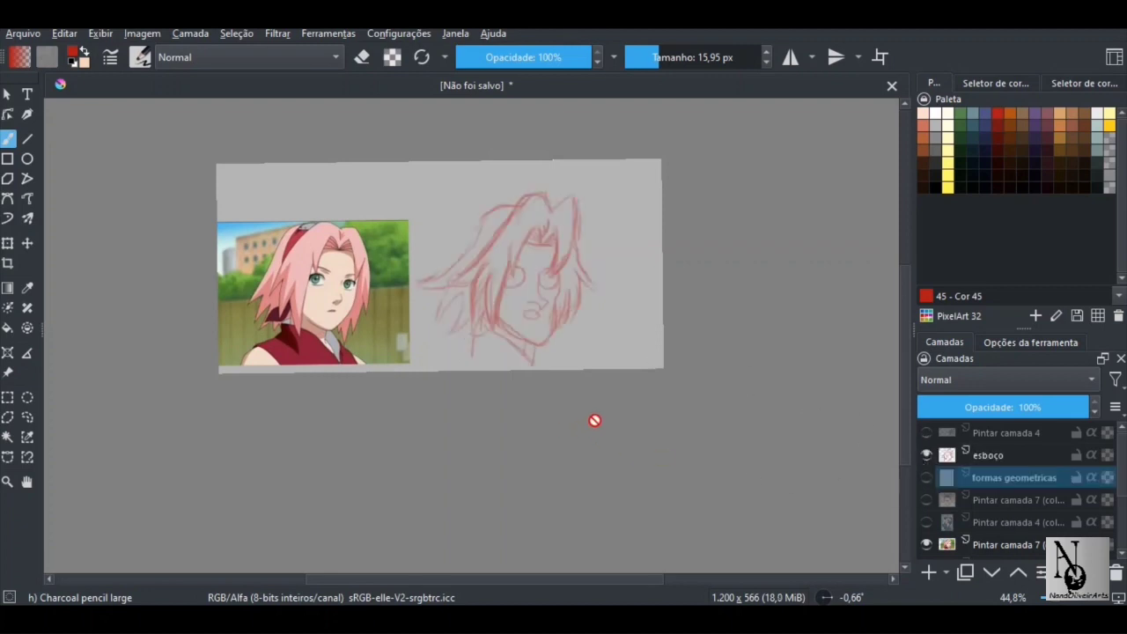
left_click(1022, 457)
left_click_drag(1019, 407, 1087, 406)
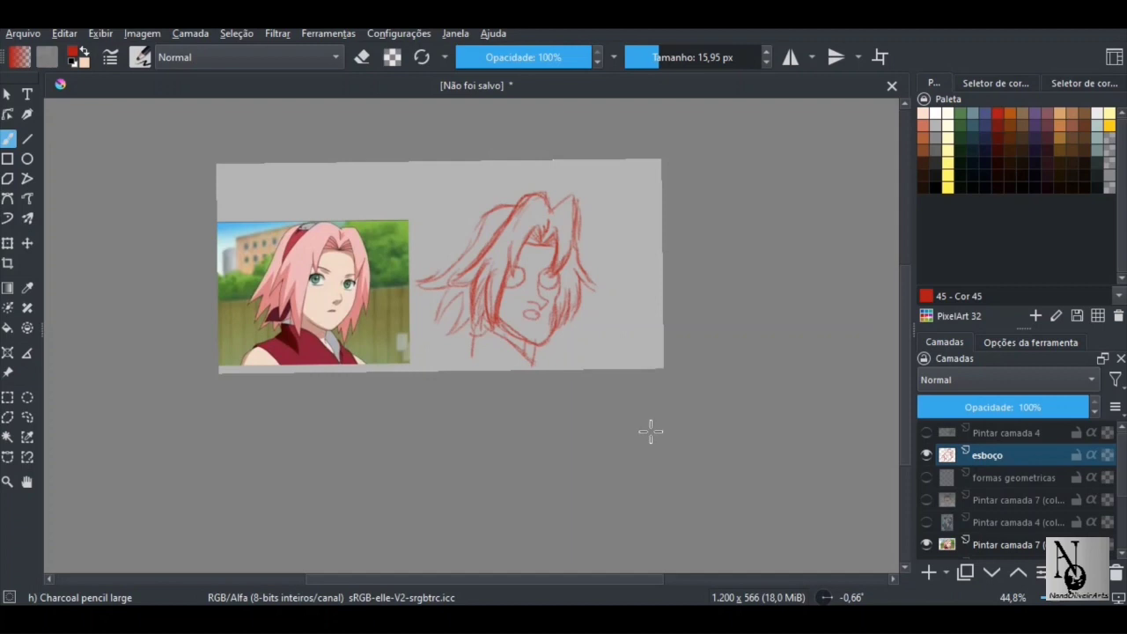
Step: Hide the esboço layer, show Pintar camada 4 again and rename it "lineart"
left_click(927, 456)
left_click(969, 433)
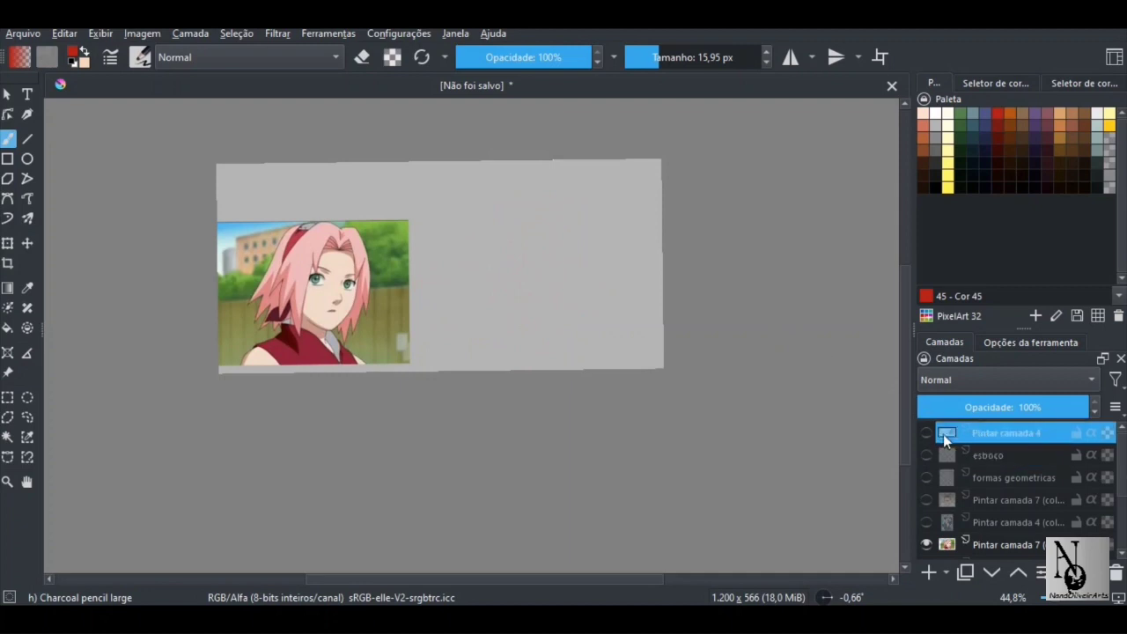
left_click(926, 432)
double_click(1006, 434)
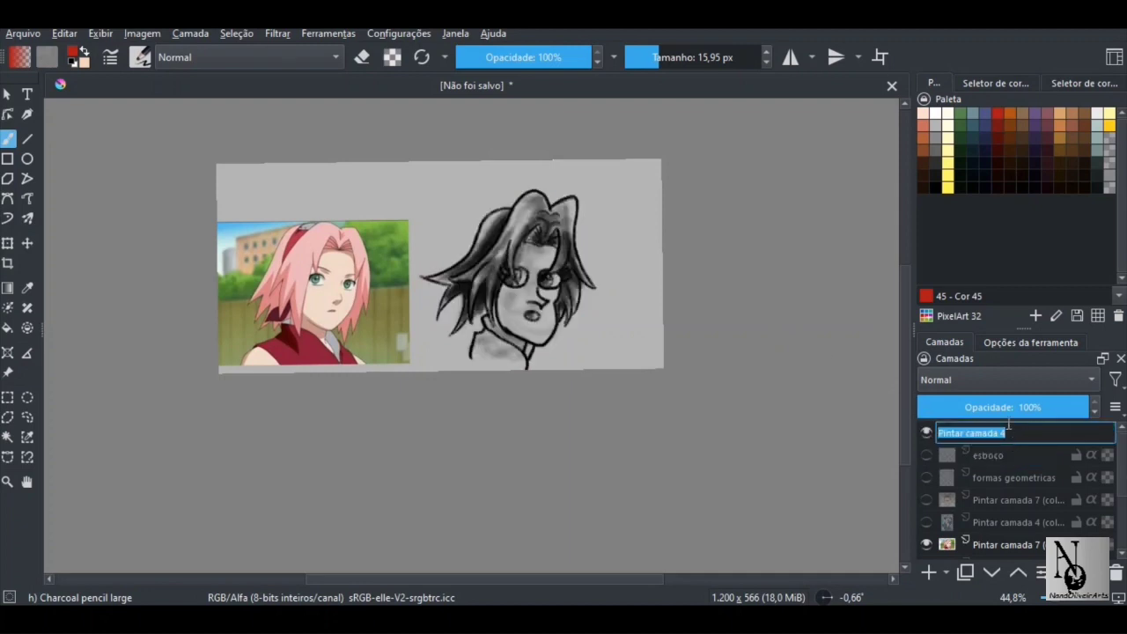
key("BackSpace")
key("Return")
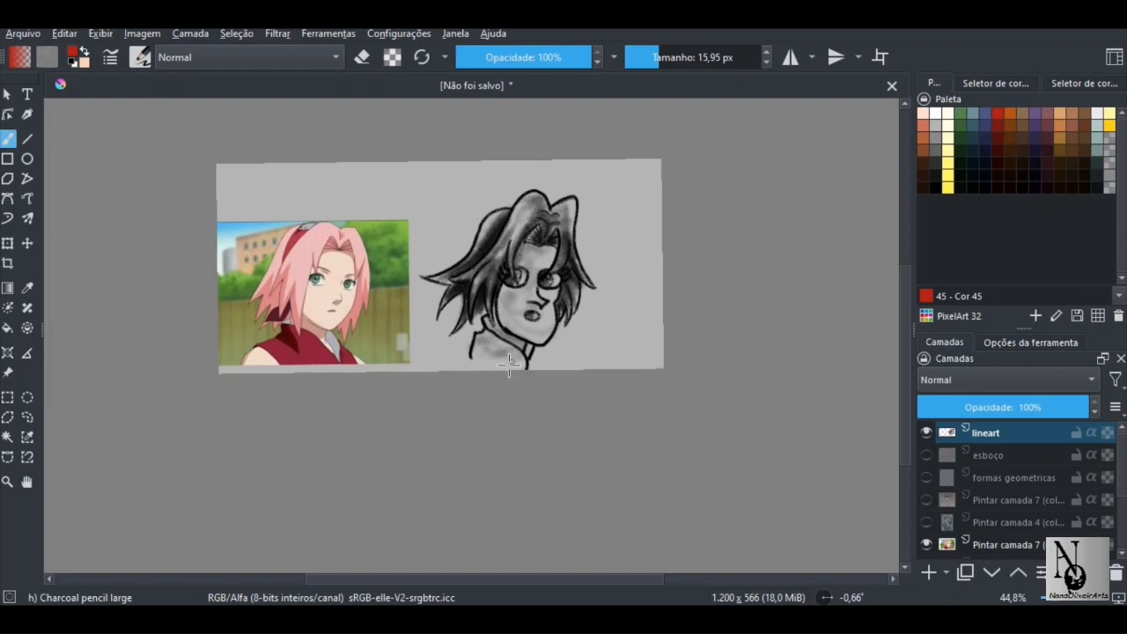
Step: Reset the canvas rotation to 0° for a straight close view of the lineart drawing
scroll(507, 258, "up", 3)
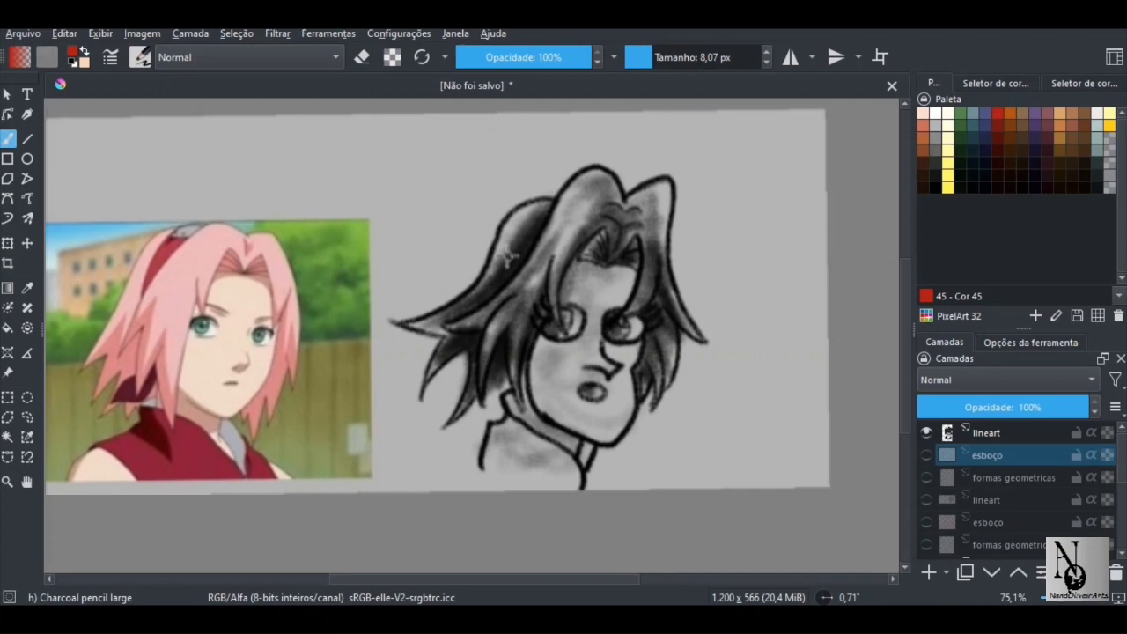
key("5")
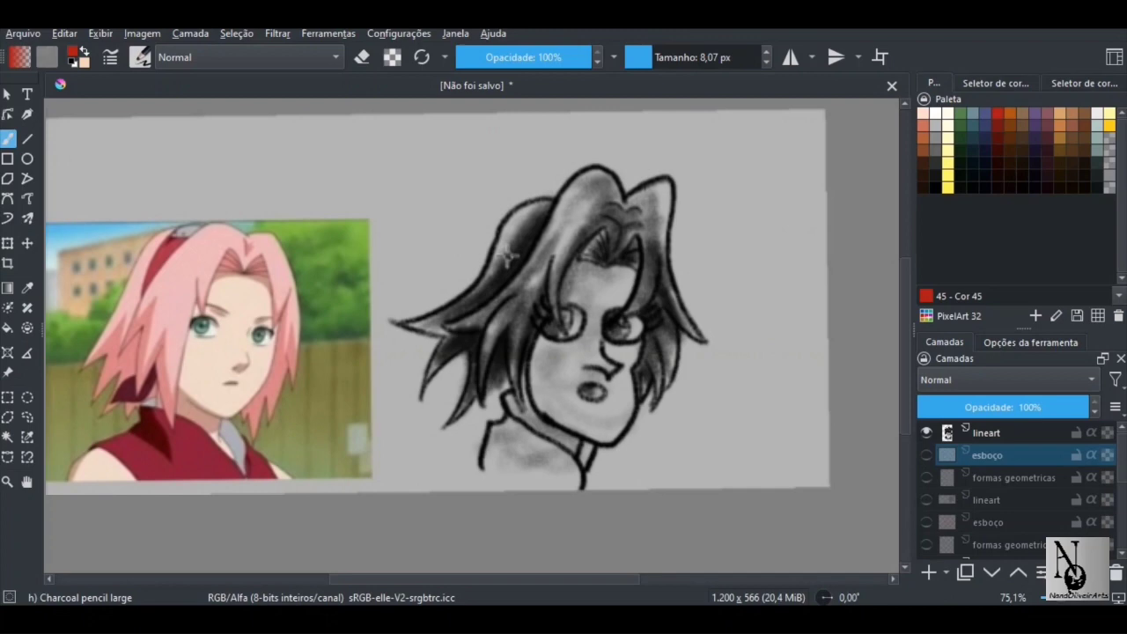